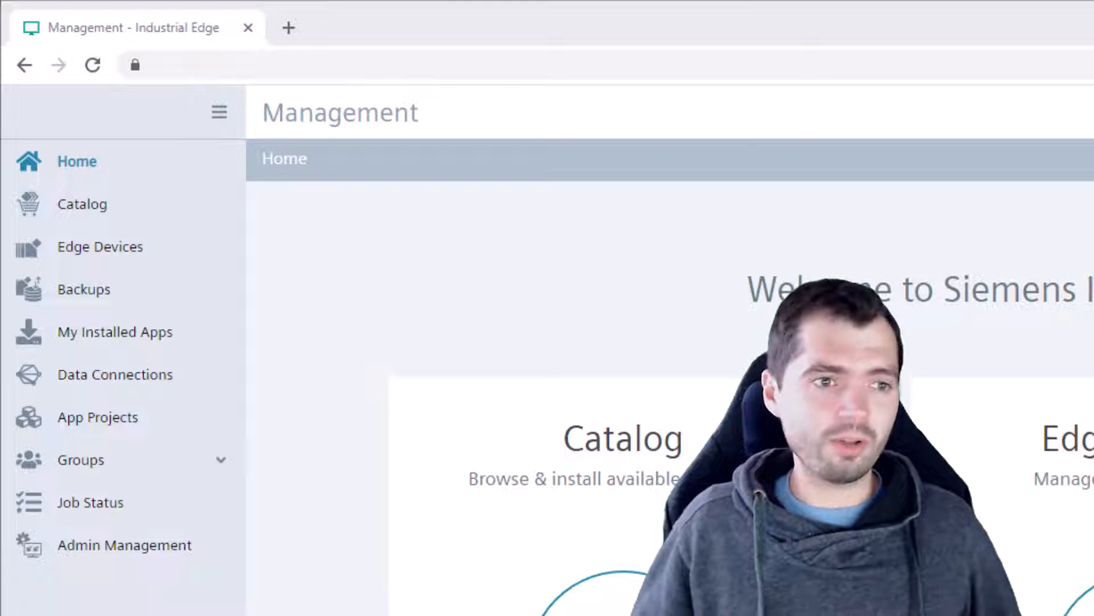
Open the ipc127e_1 device's web interface at 192.168.50.213 in a new tab.
left_click(149, 239)
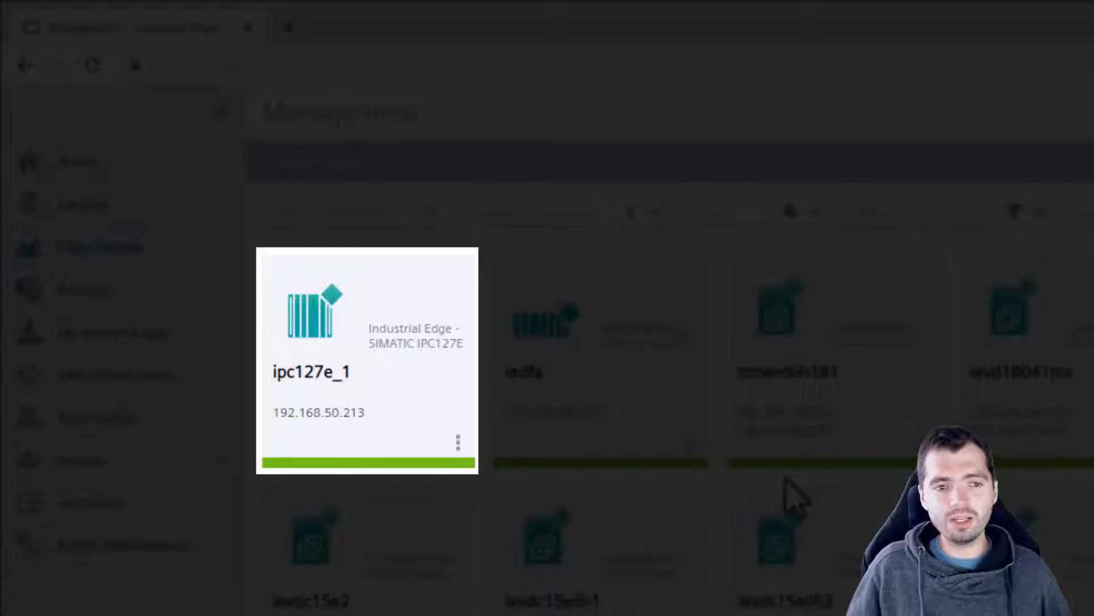
left_click(395, 359)
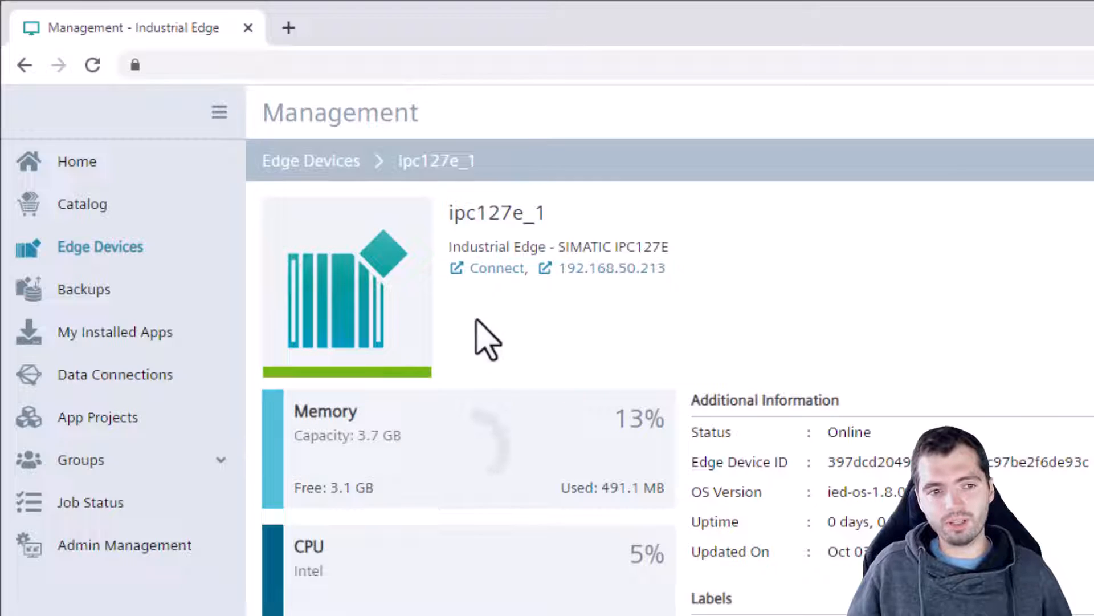
left_click(23, 65)
left_click(131, 256)
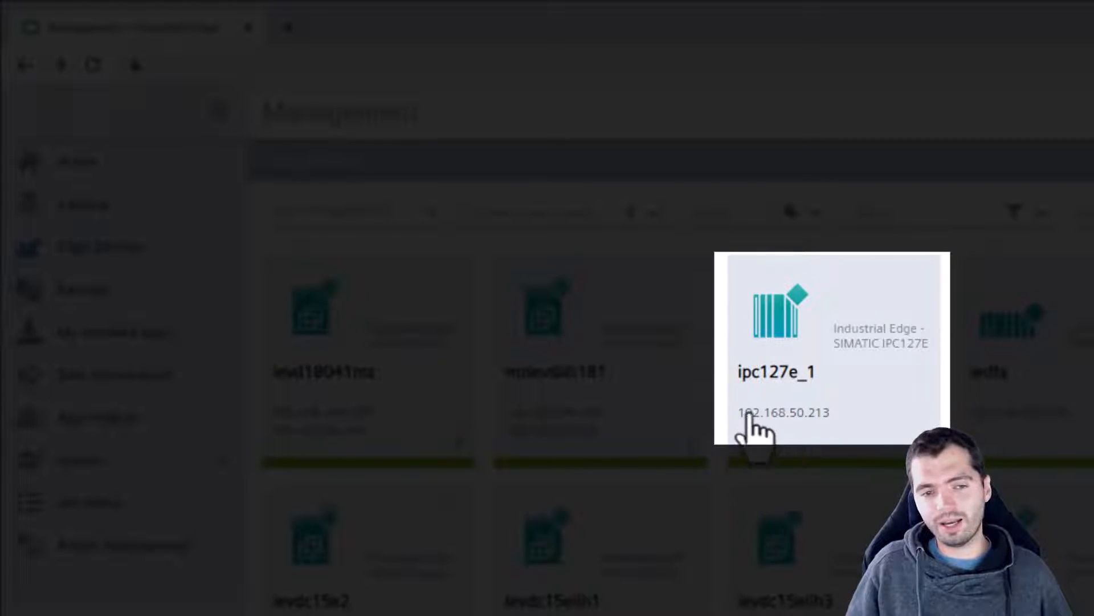
left_click(889, 416)
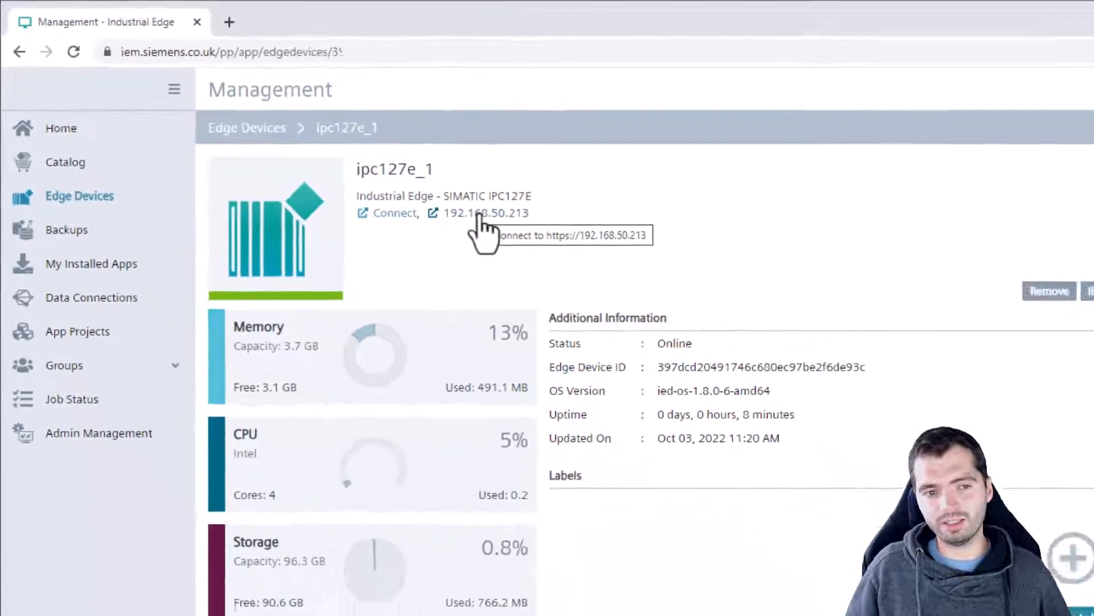
left_click(488, 218)
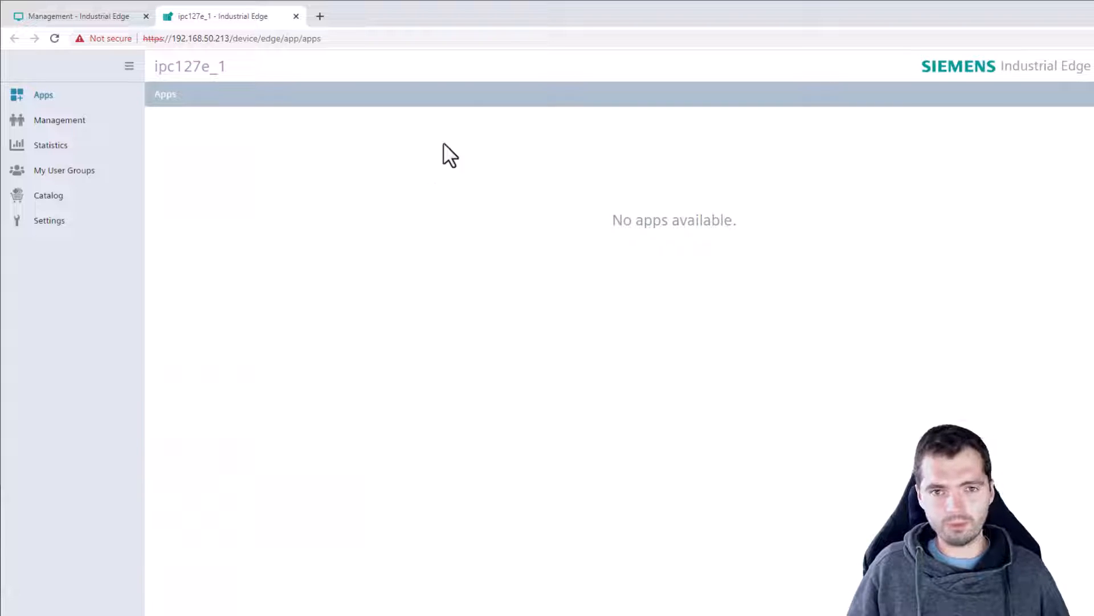
left_click(516, 41)
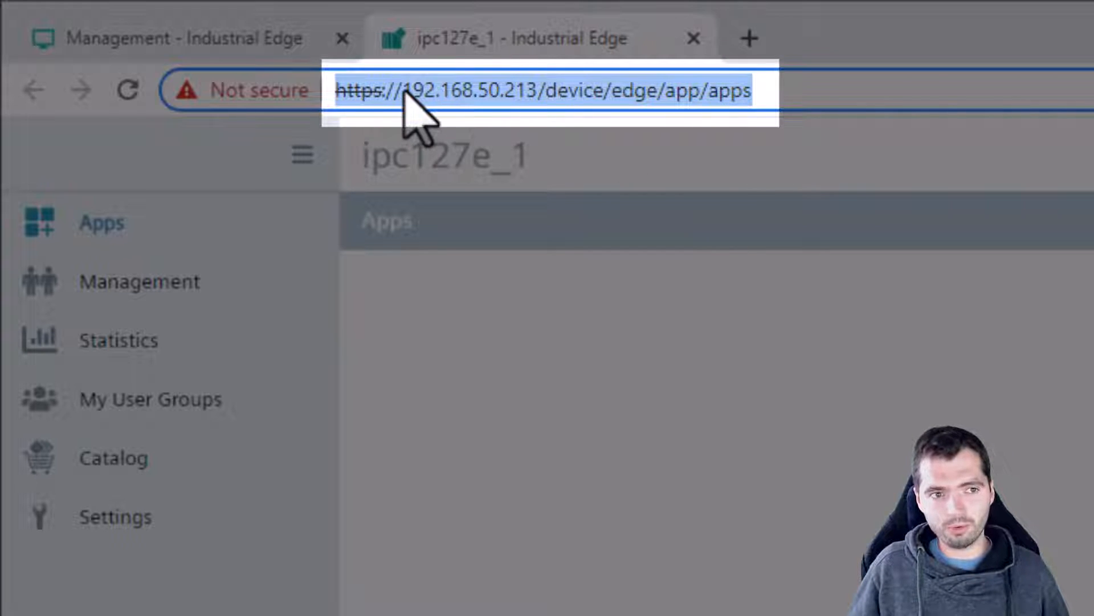
Sign out of the ipc127e_1 device and sign back in with the account e-mail and password.
left_click(403, 91)
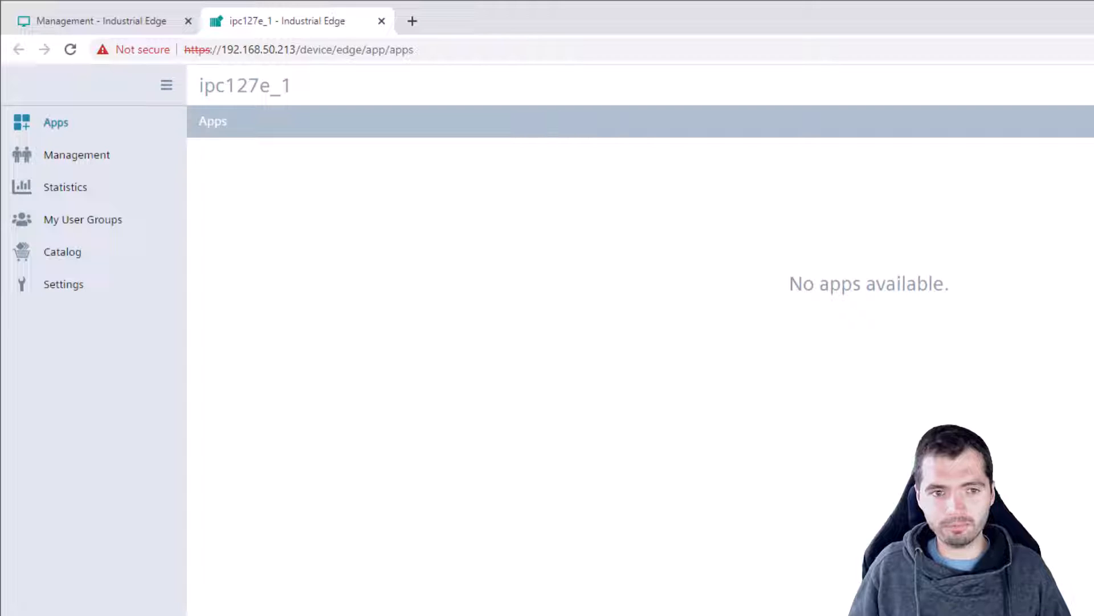
left_click(1055, 19)
left_click(1068, 149)
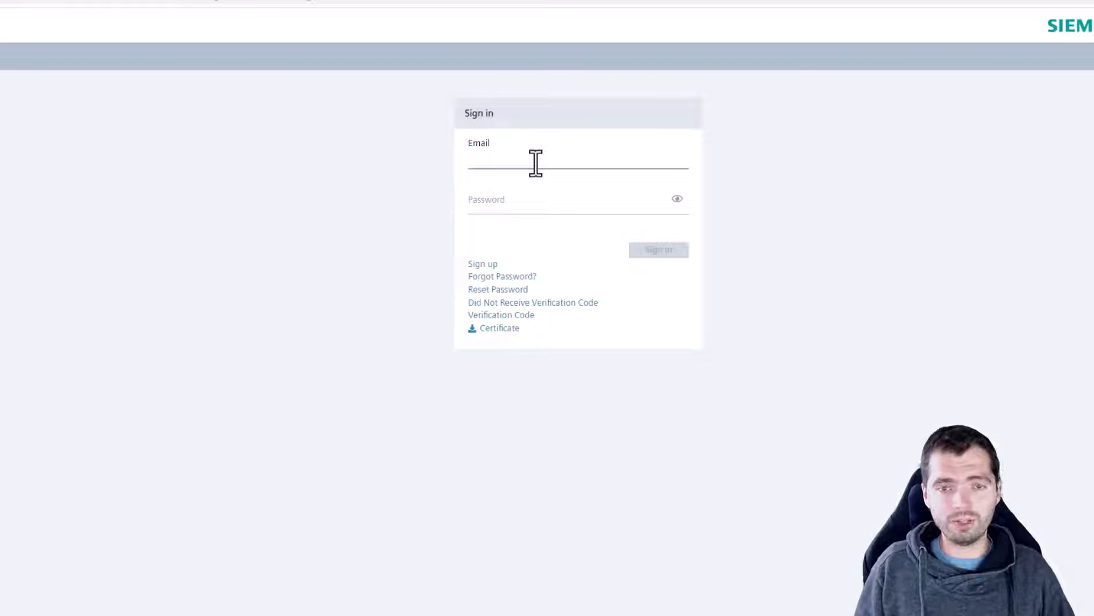
type("m")
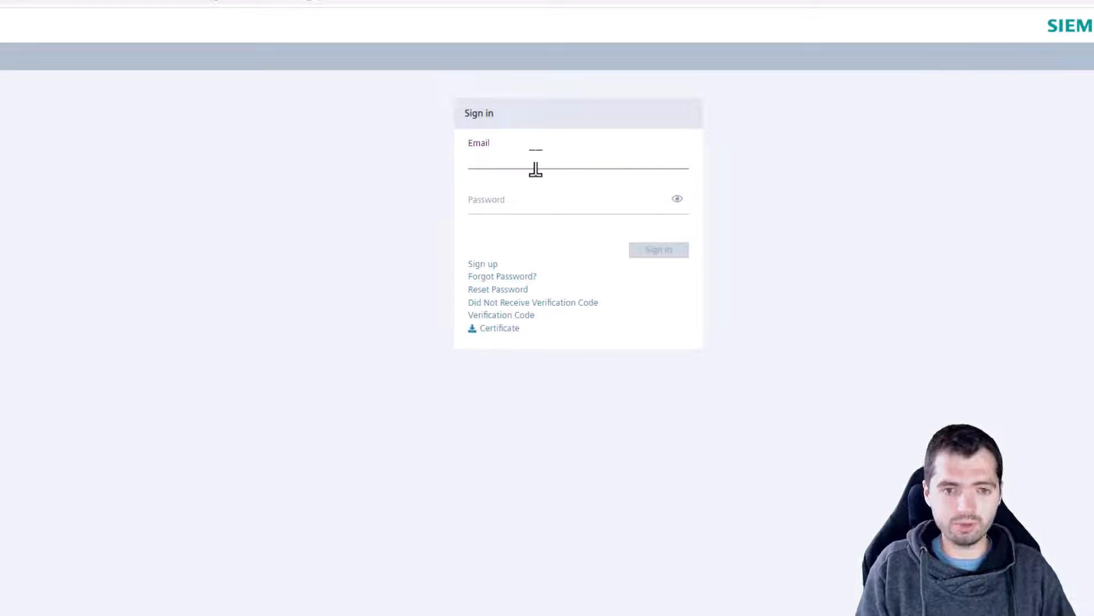
key("Tab")
type("••••••••")
key("Return")
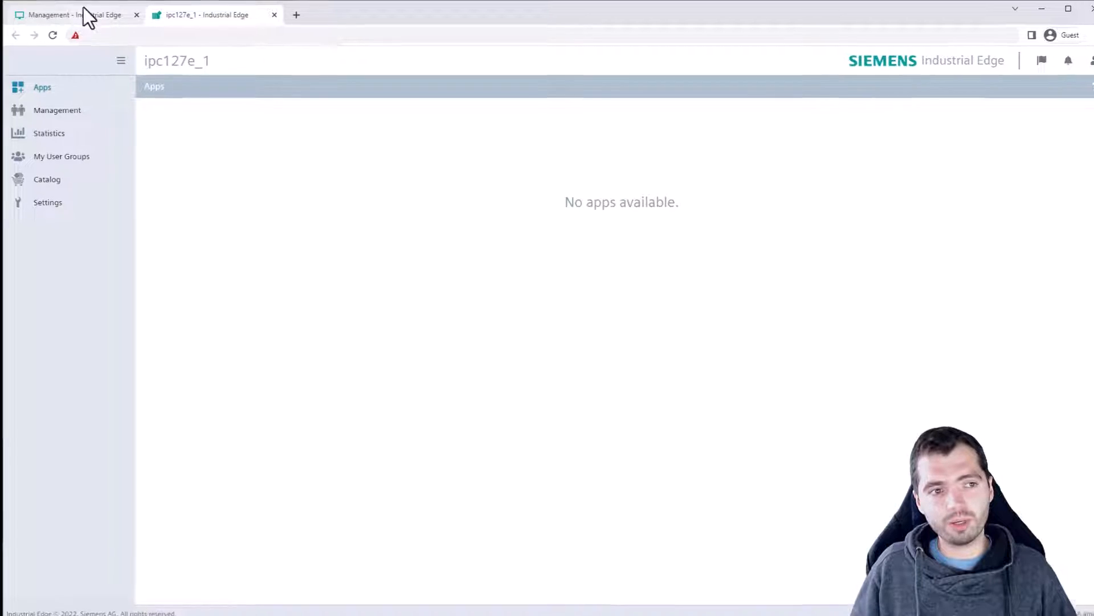
Search the catalog for 's7' and install SIMATIC S7 Connector on ipc127e_1 right away.
left_click(83, 11)
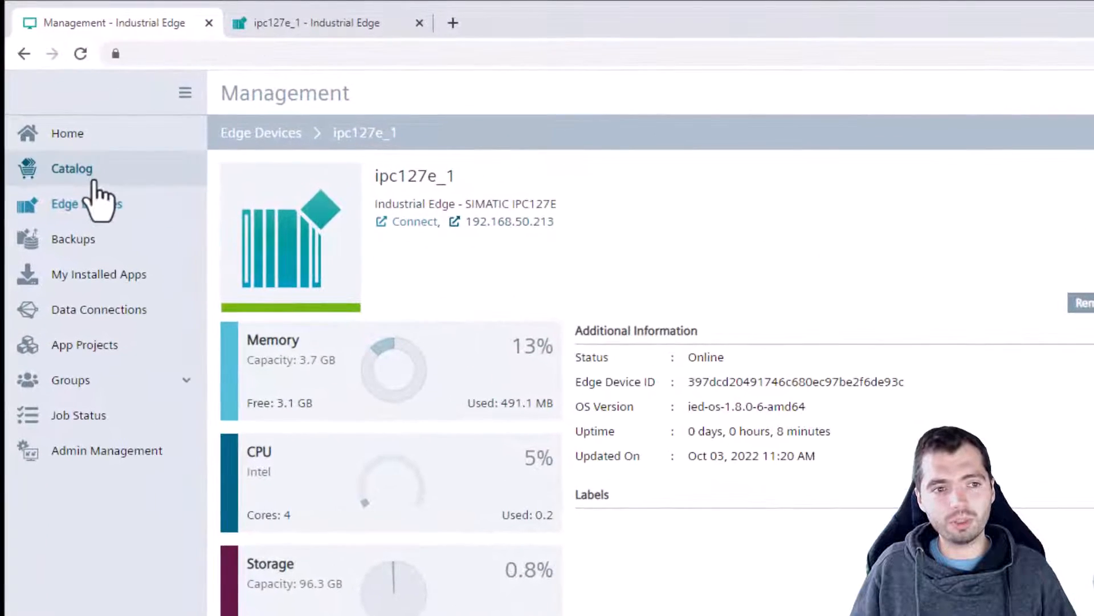
left_click(90, 174)
left_click(291, 175)
type("s7")
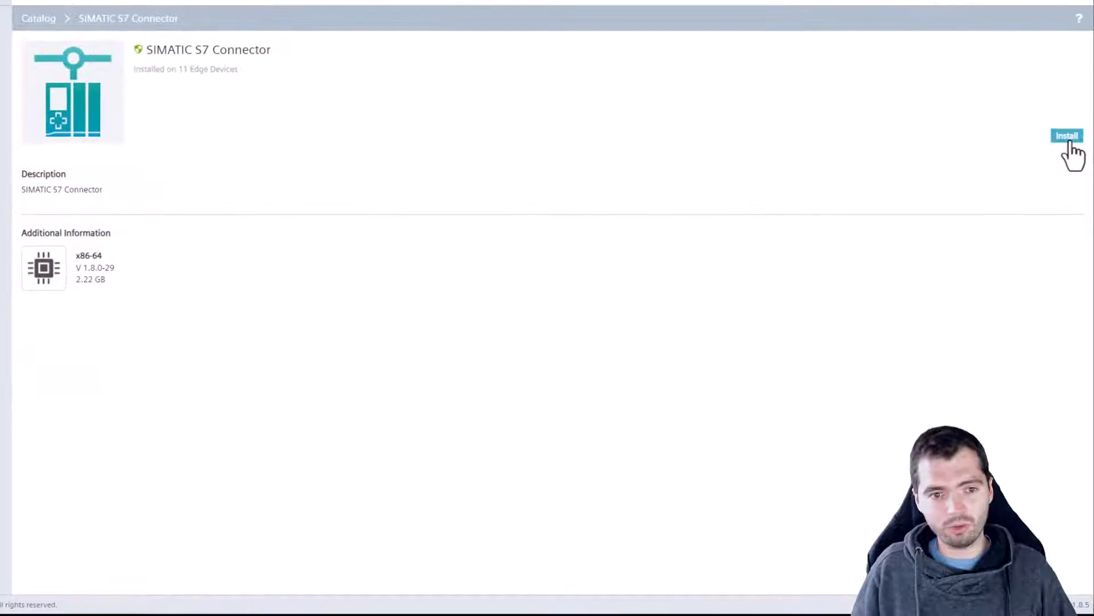
left_click(1070, 140)
left_click(779, 224)
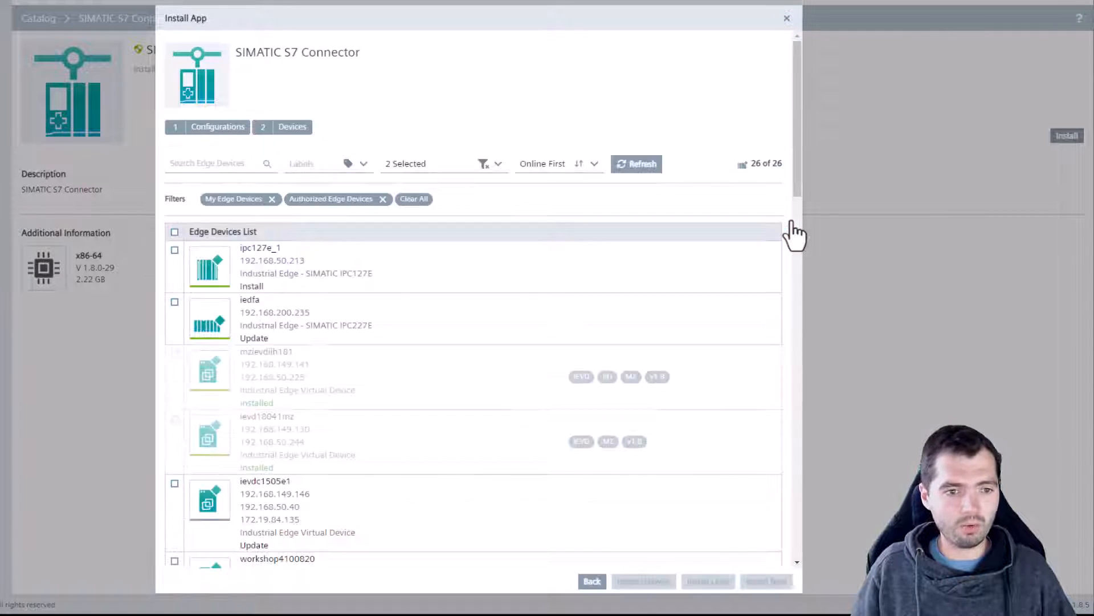
left_click(372, 288)
left_click(769, 579)
left_click(570, 200)
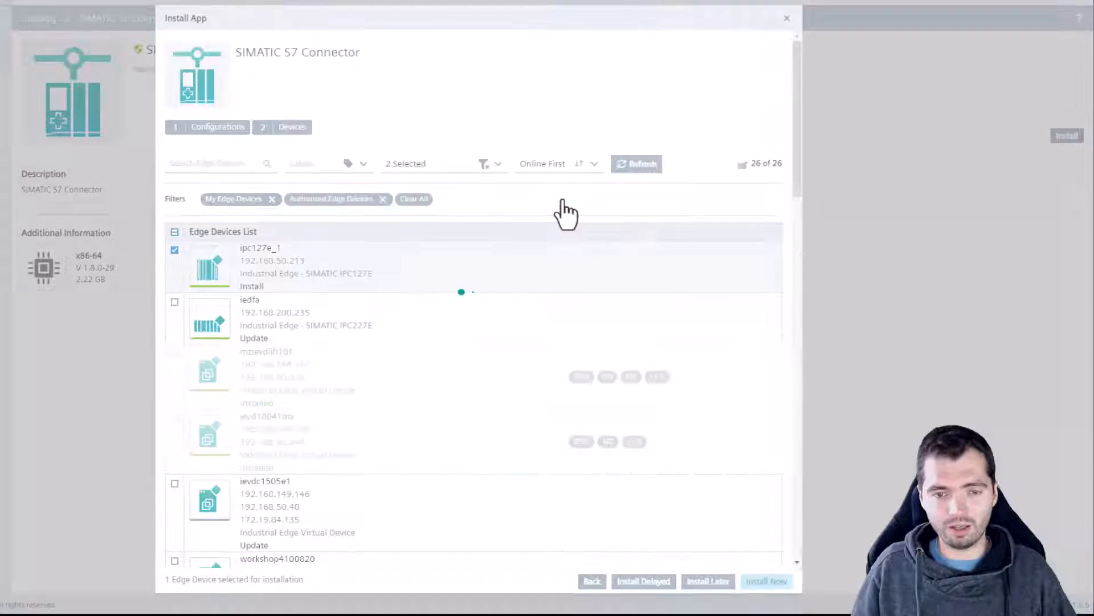
left_click(655, 17)
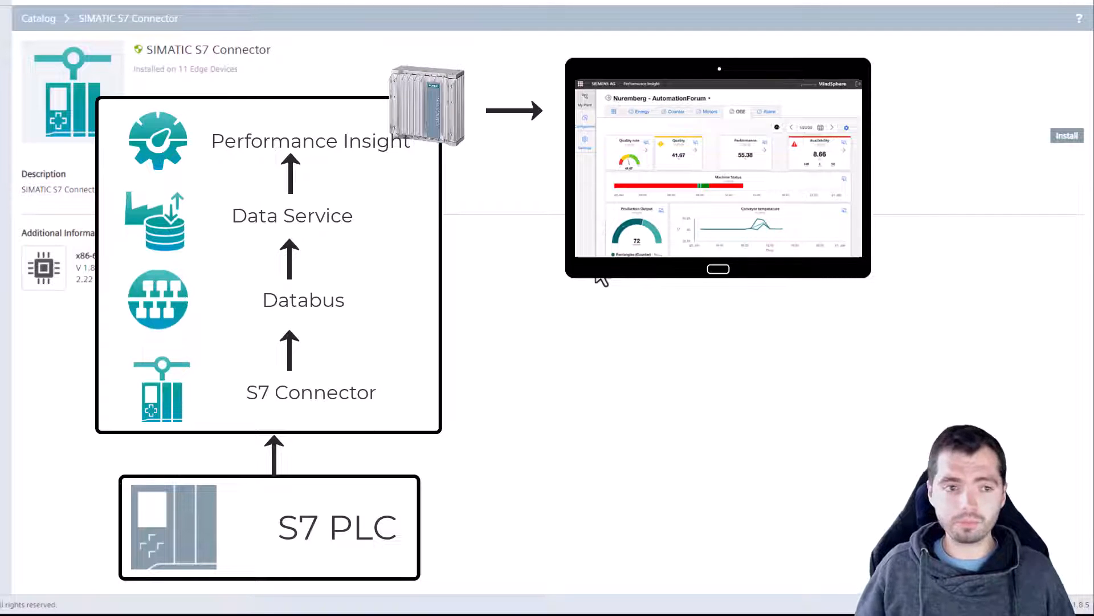
Check installation task progress on the ipc127e_1 device tab.
left_click(206, 16)
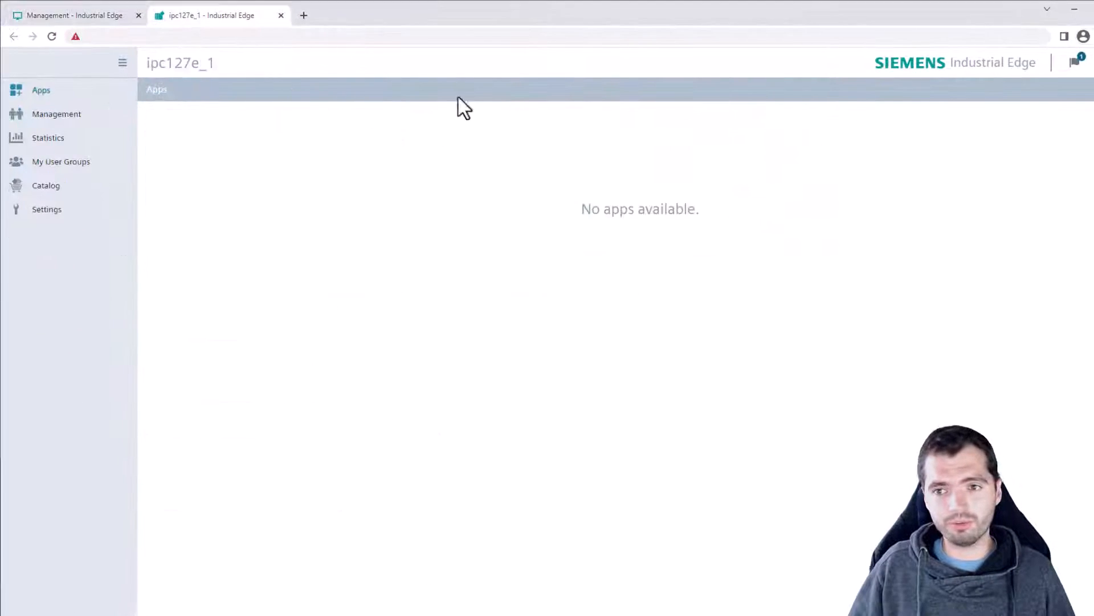
left_click(1074, 62)
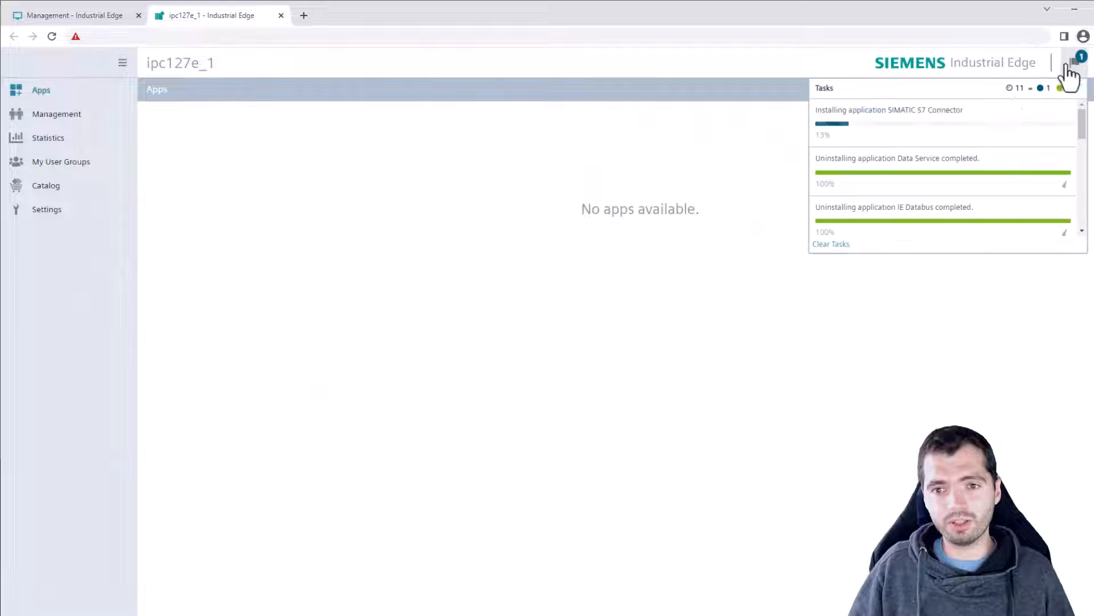
left_click(607, 195)
Search the catalog for 'databus' and install IE Databus on ipc127e_1 right away.
left_click(80, 16)
left_click(60, 114)
left_click(202, 116)
type("databus")
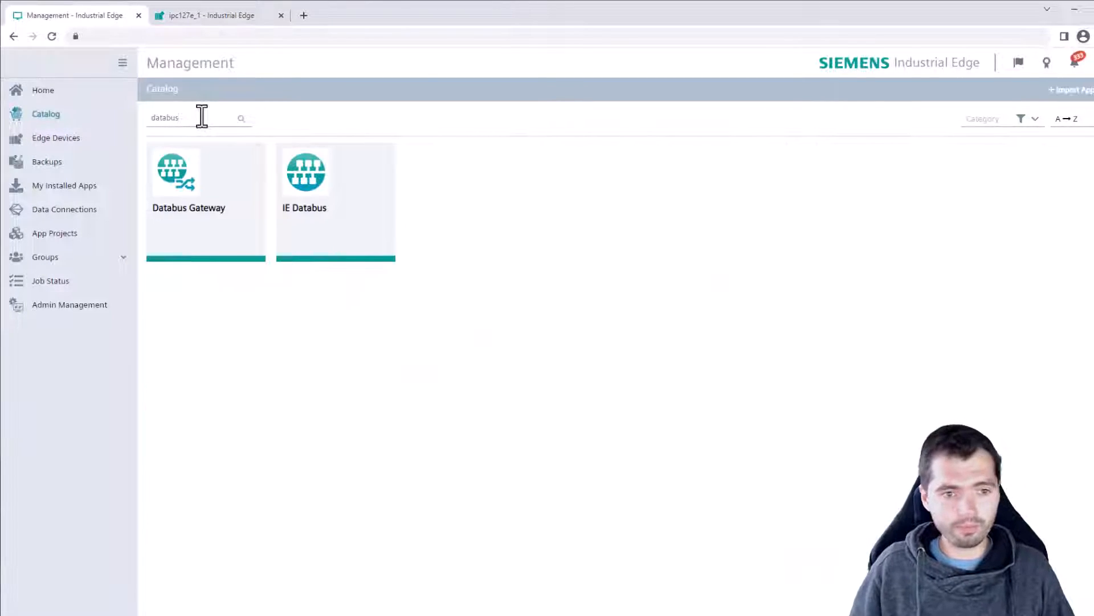
left_click(310, 199)
left_click(1092, 134)
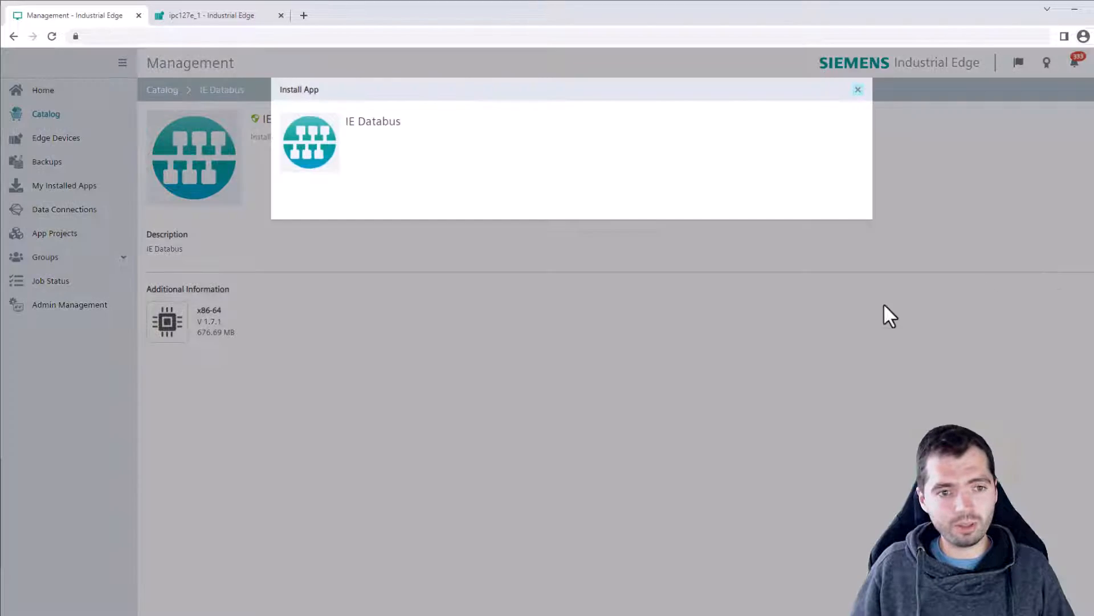
left_click(858, 365)
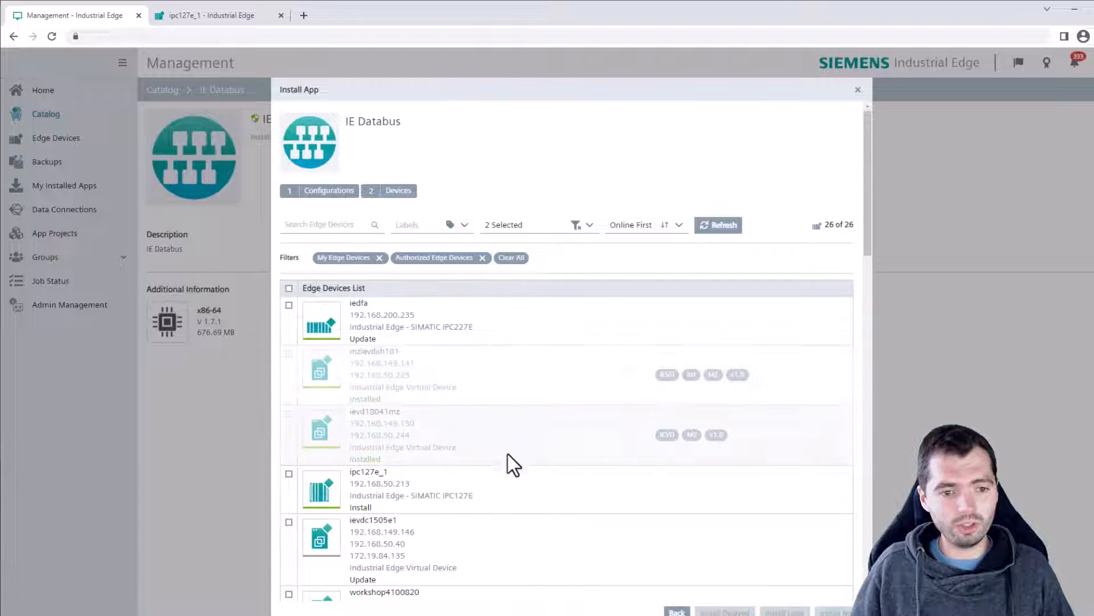
left_click(515, 497)
left_click(833, 611)
left_click(673, 254)
left_click(735, 88)
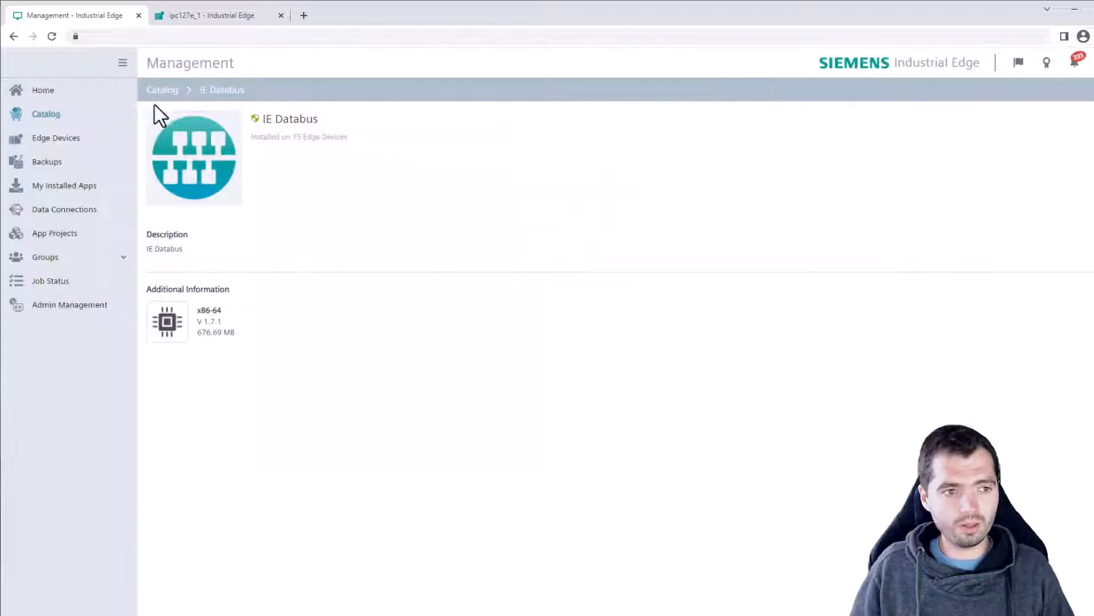
Search the catalog for the Data Service app.
left_click(62, 114)
left_click(200, 118)
type("dataser")
key("ctrl+a")
Install Data Service on ipc127e_1 right away from the 'data ser' search result.
type("data ser")
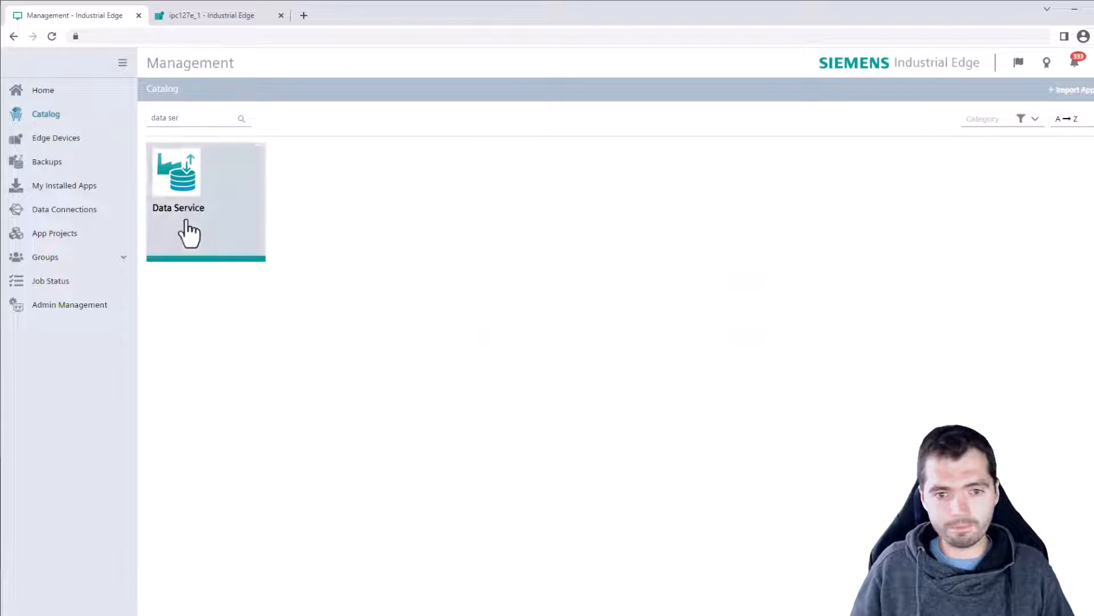
left_click(185, 221)
left_click(1090, 90)
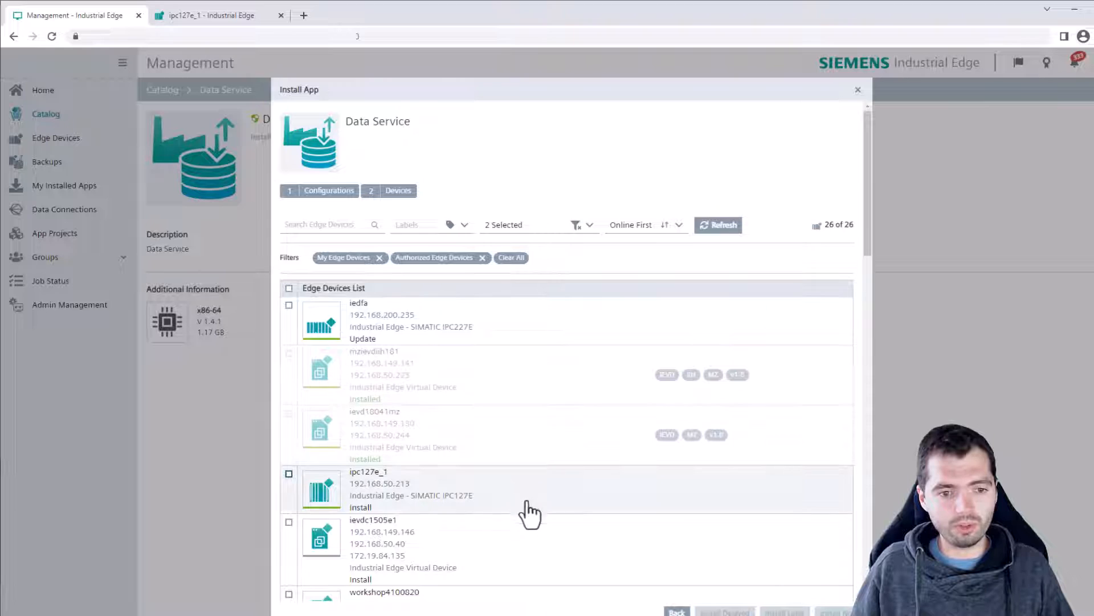
left_click(529, 513)
left_click(833, 611)
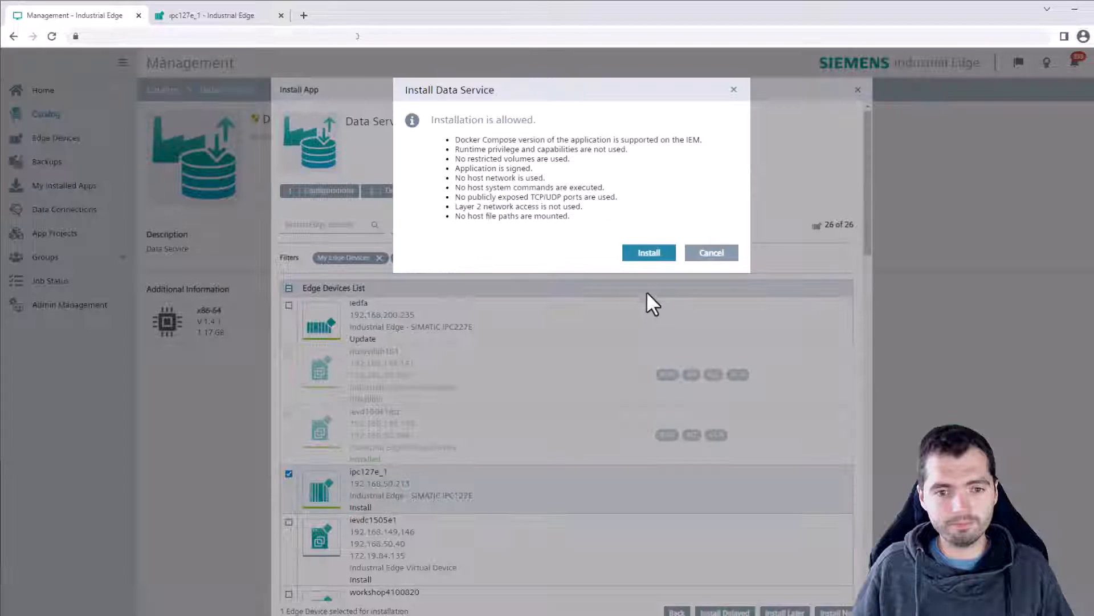
left_click(637, 262)
left_click(736, 88)
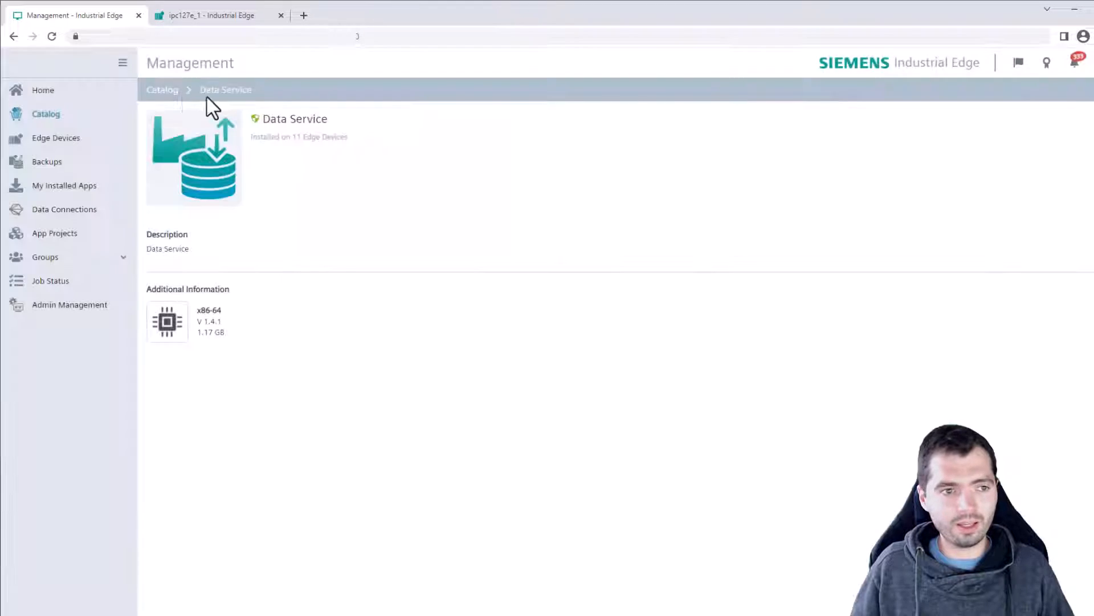
Install Performance Insight on ipc127e_1, then return to the device's Apps tab.
left_click(57, 116)
left_click(196, 124)
type("perform")
left_click(214, 235)
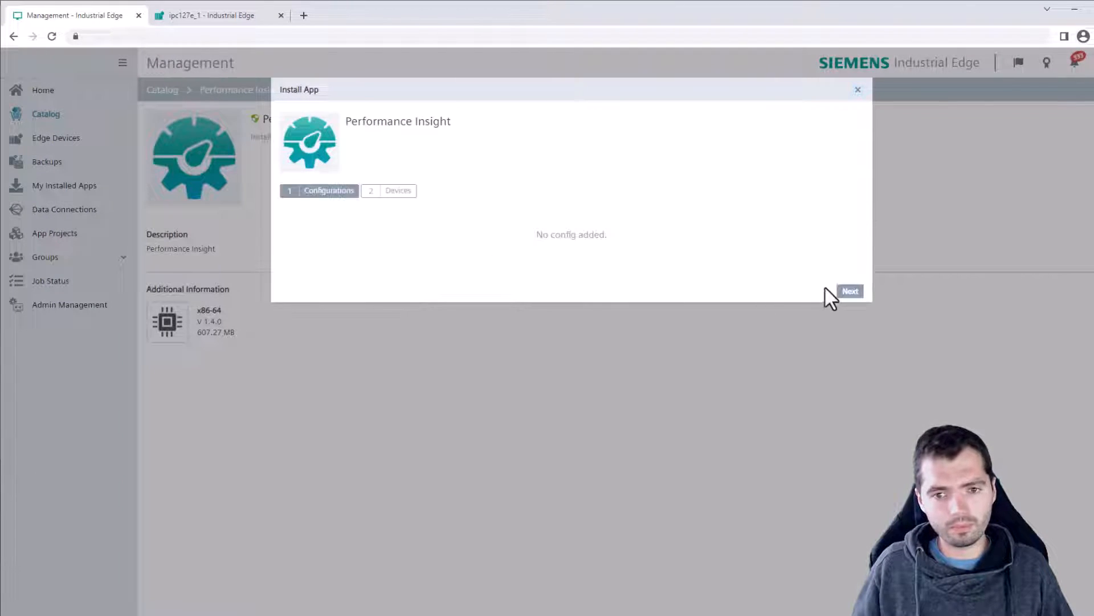
left_click(847, 292)
left_click(530, 339)
left_click(833, 612)
left_click(640, 261)
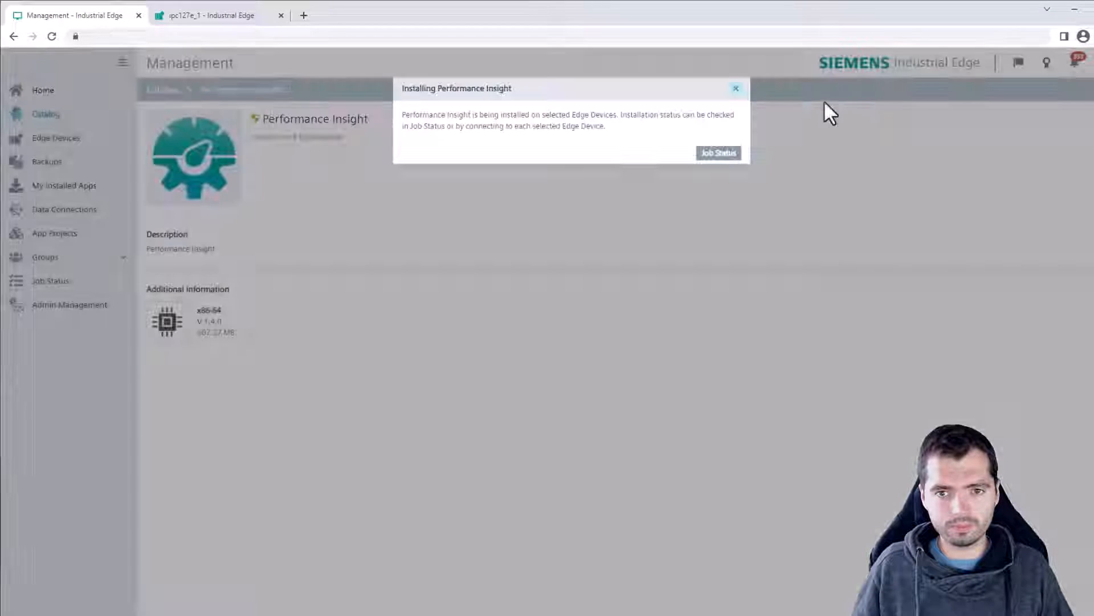
left_click(734, 90)
left_click(57, 116)
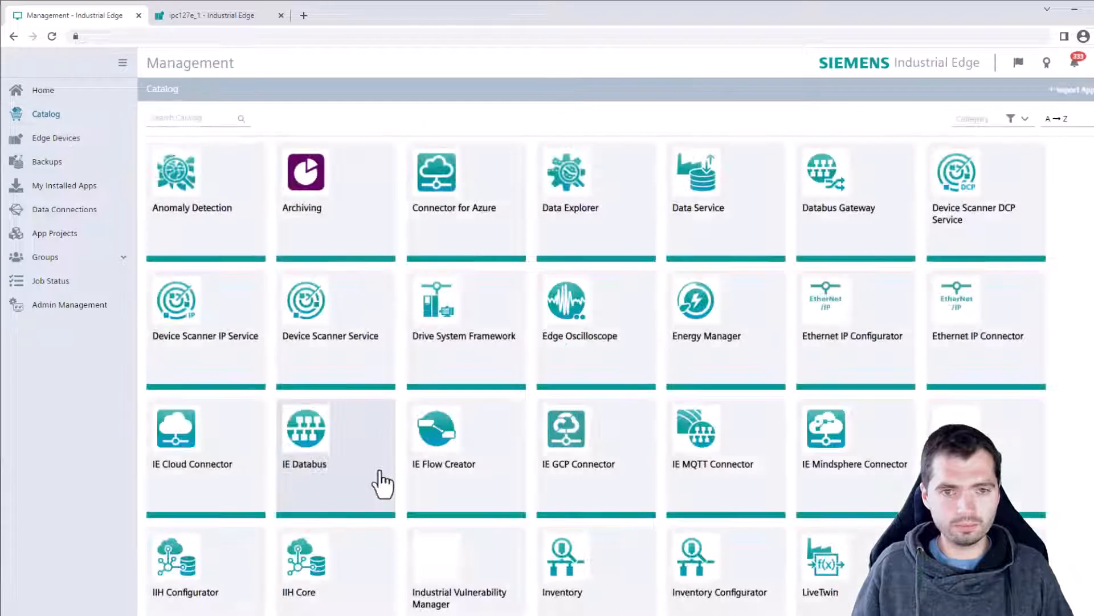
left_click(219, 22)
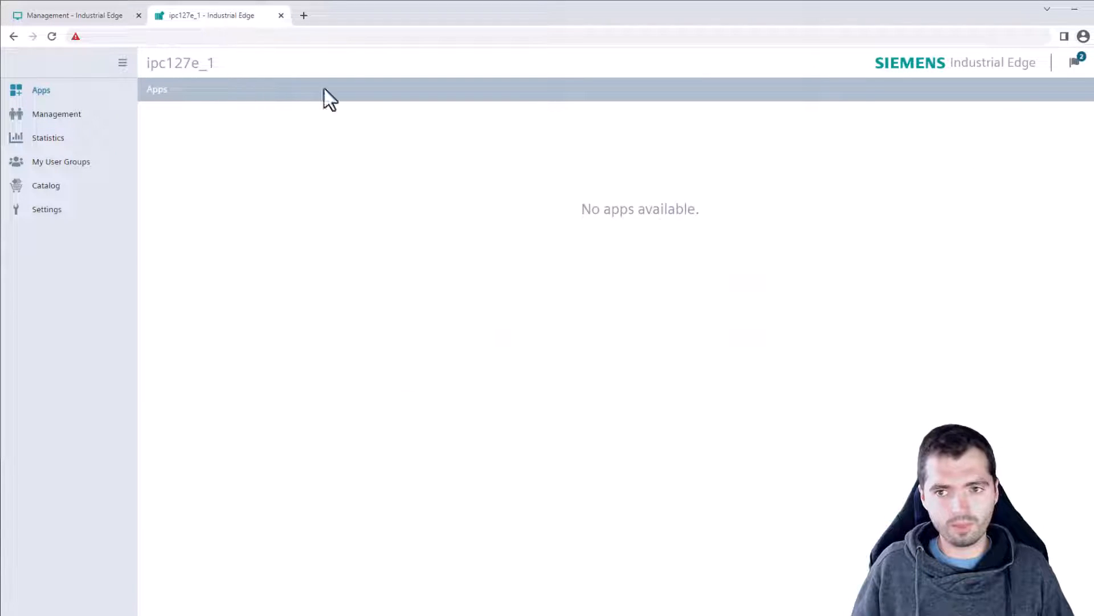
Check task progress: Data Service, IE Databus and S7 Connector installed, Performance Insight still installing.
left_click(1075, 61)
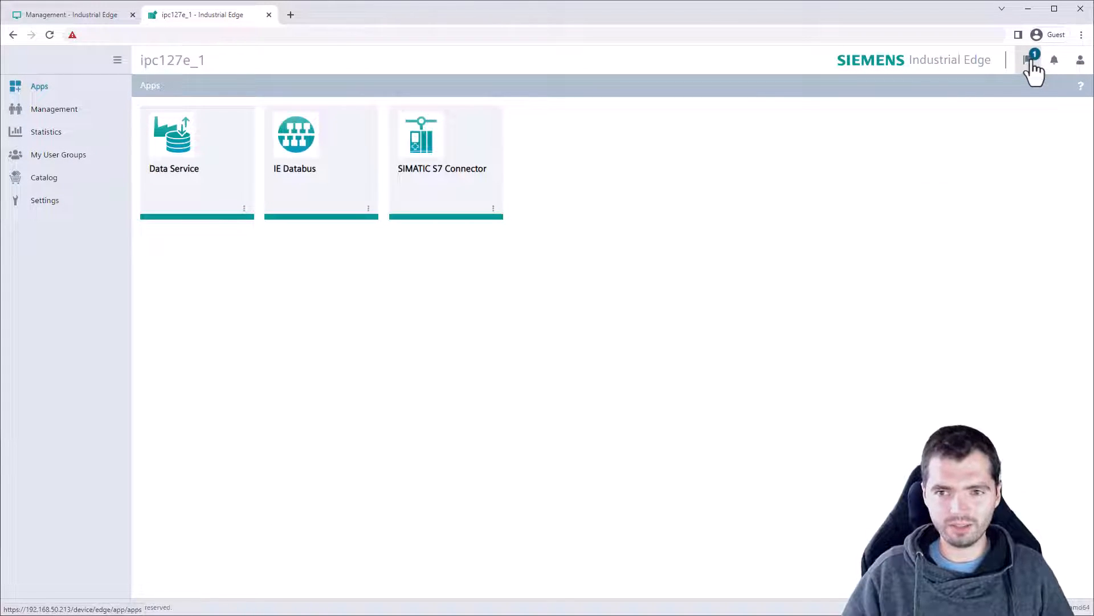
left_click(1031, 61)
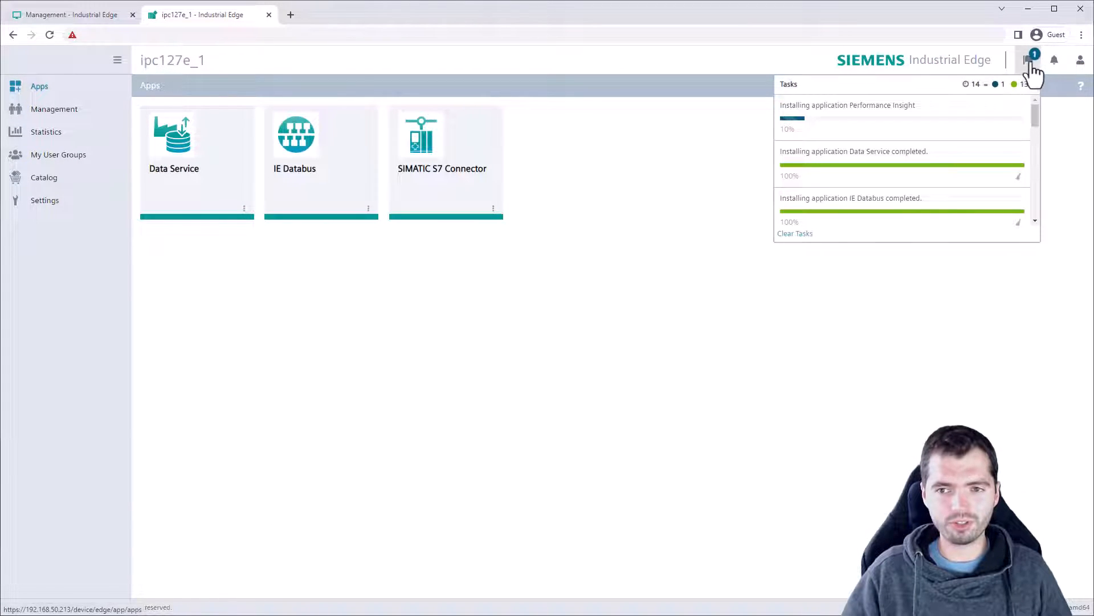
left_click(1031, 63)
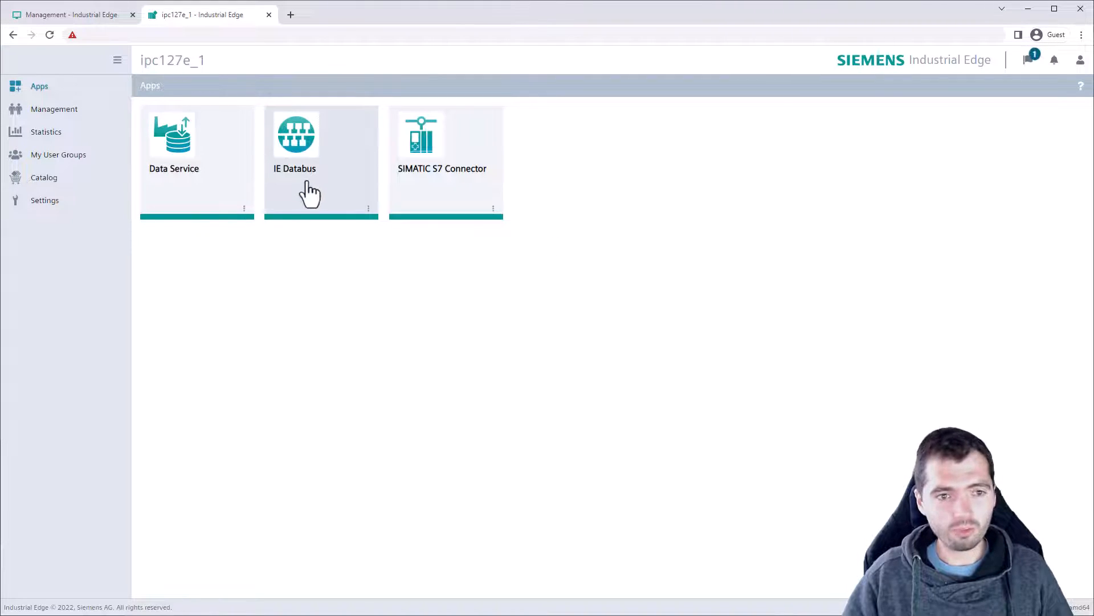
Install IE Databus Configurator from the iemuk Maintenance portal's catalog.
left_click(95, 16)
left_click(70, 199)
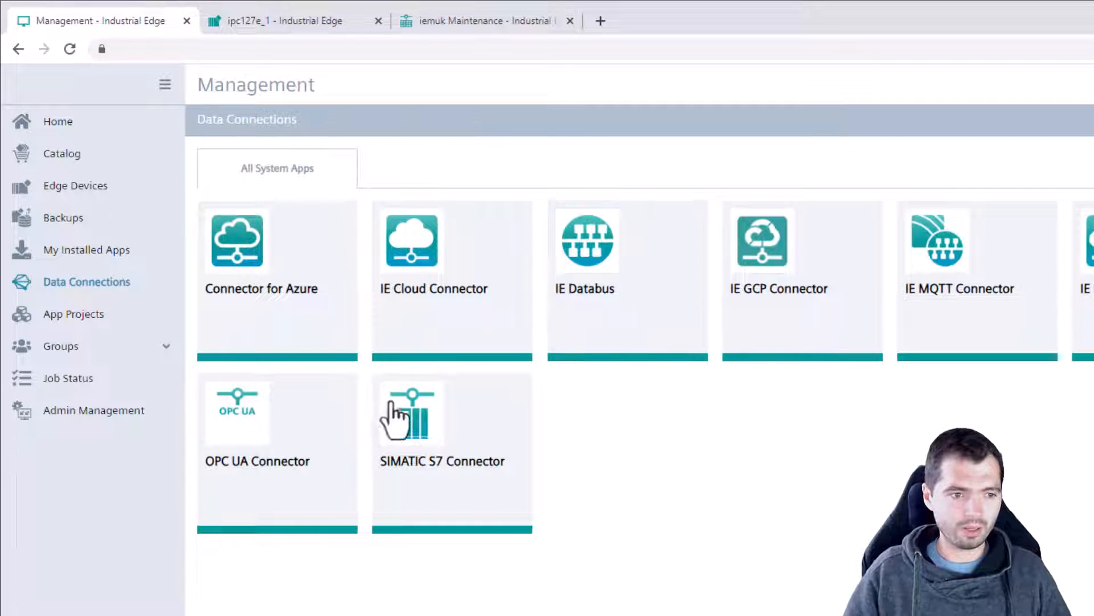
left_click(506, 24)
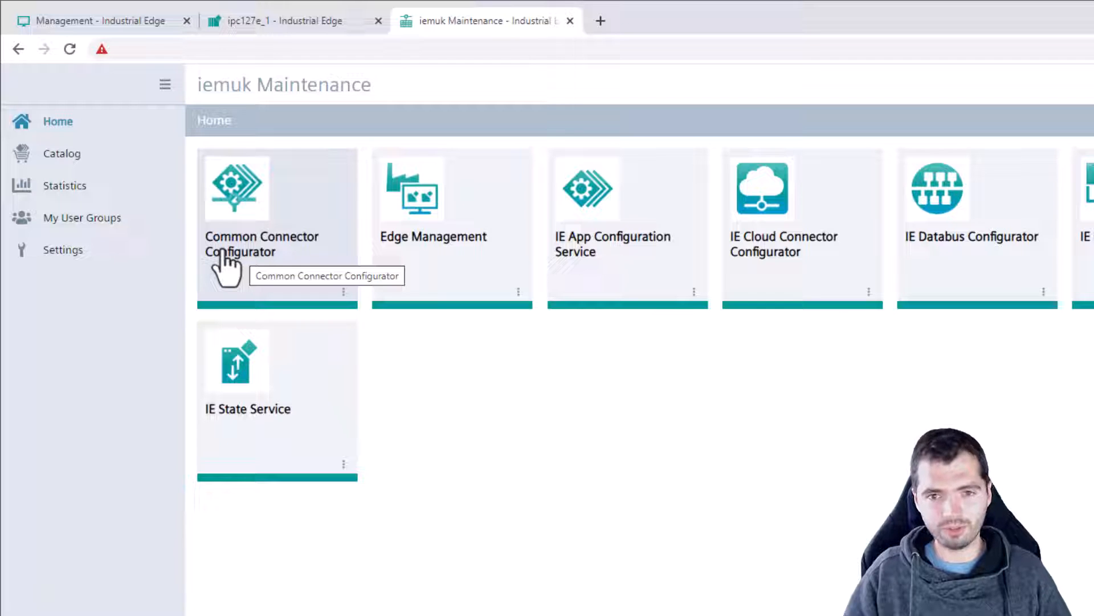
left_click(39, 160)
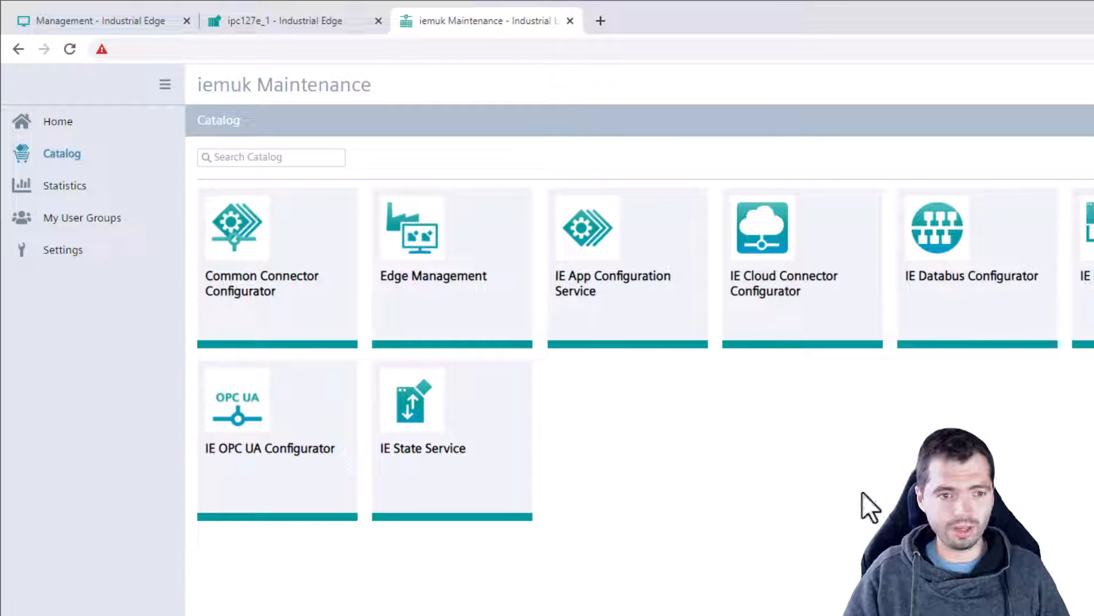
left_click(929, 318)
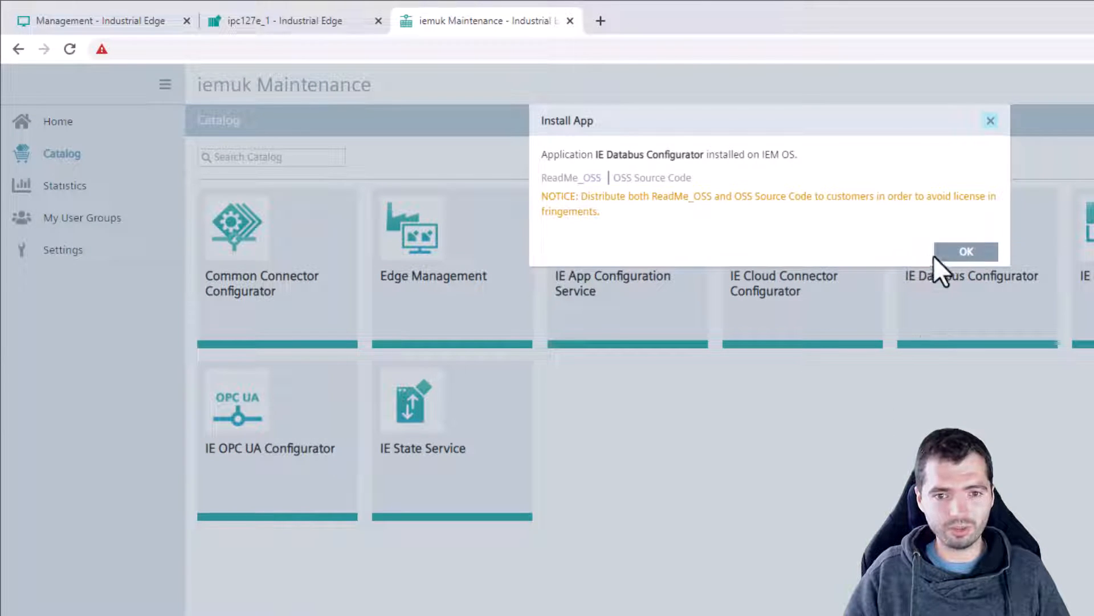
left_click(965, 252)
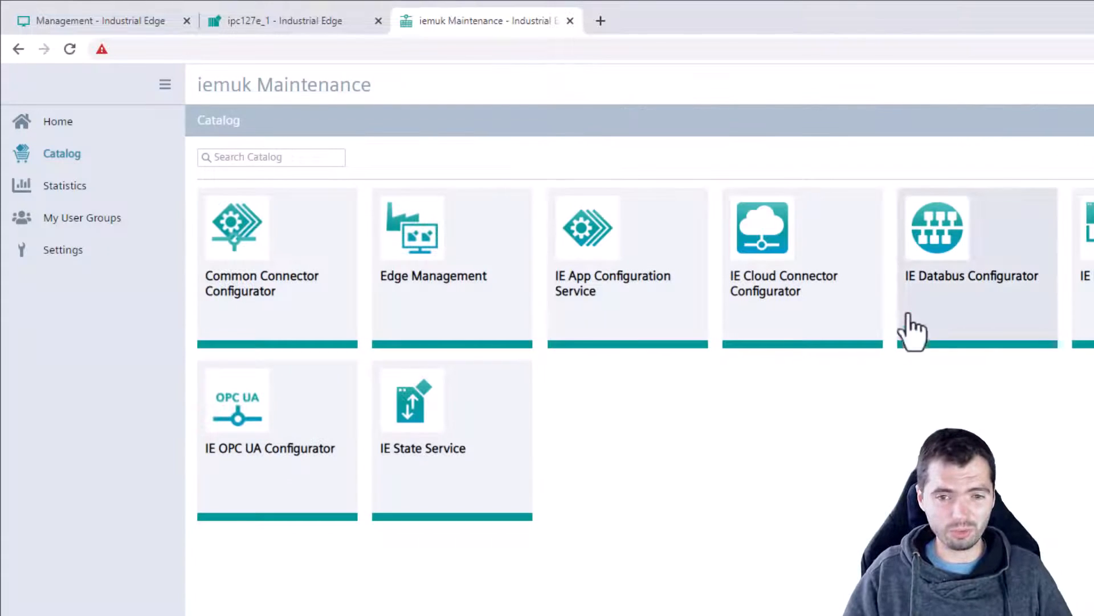
Decline the Common Connector Configurator update and return to Management's Data Connections.
left_click(285, 314)
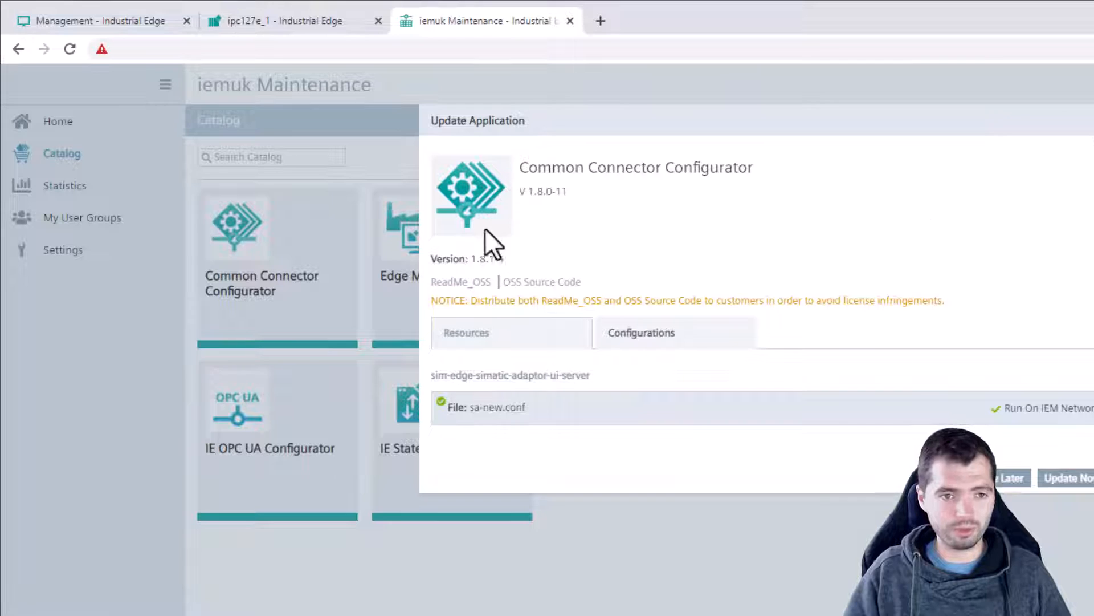
left_click(1093, 125)
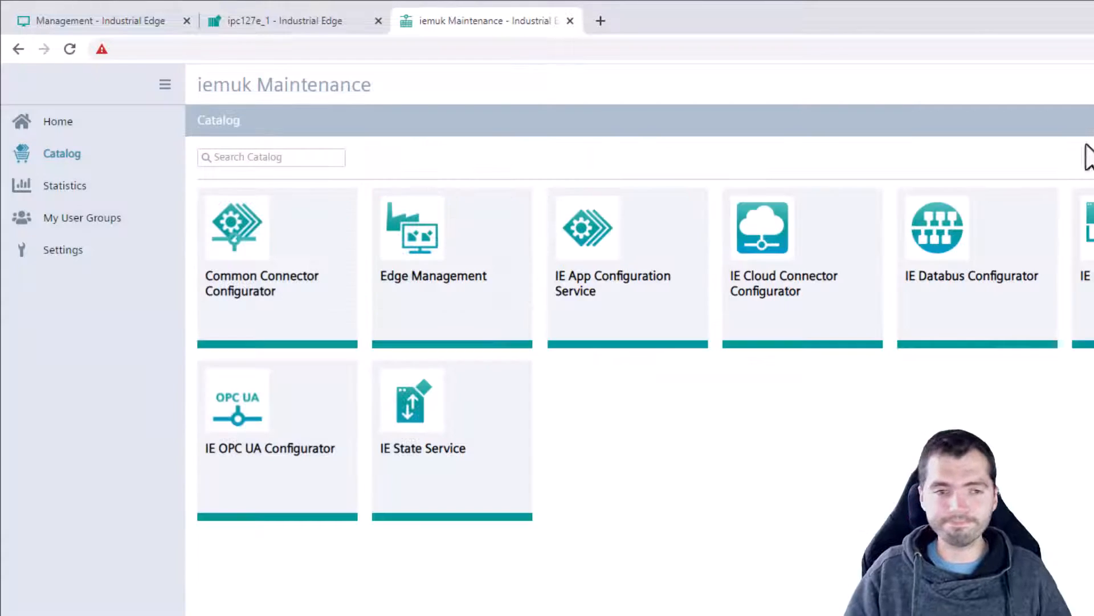
left_click(93, 17)
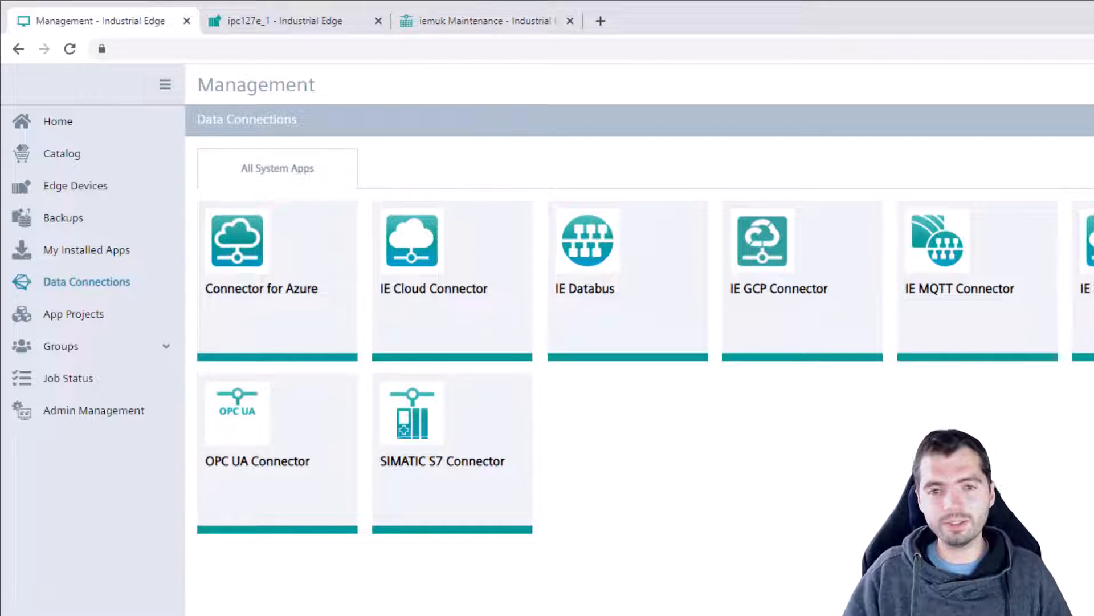
Launch the IE Databus configurator for the ipc127e_1 device.
left_click(667, 276)
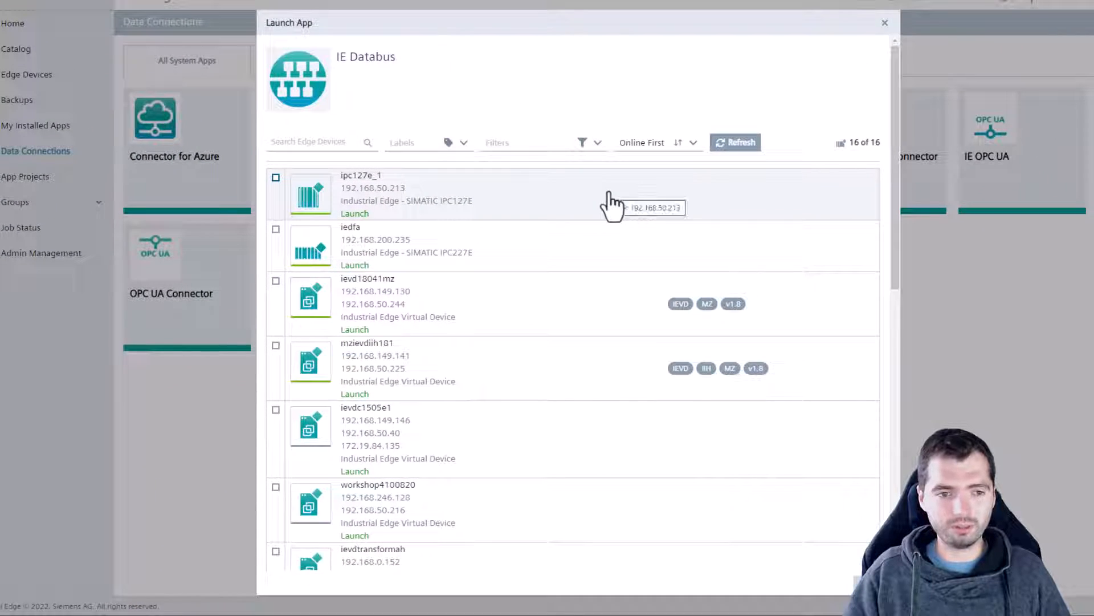
left_click(609, 194)
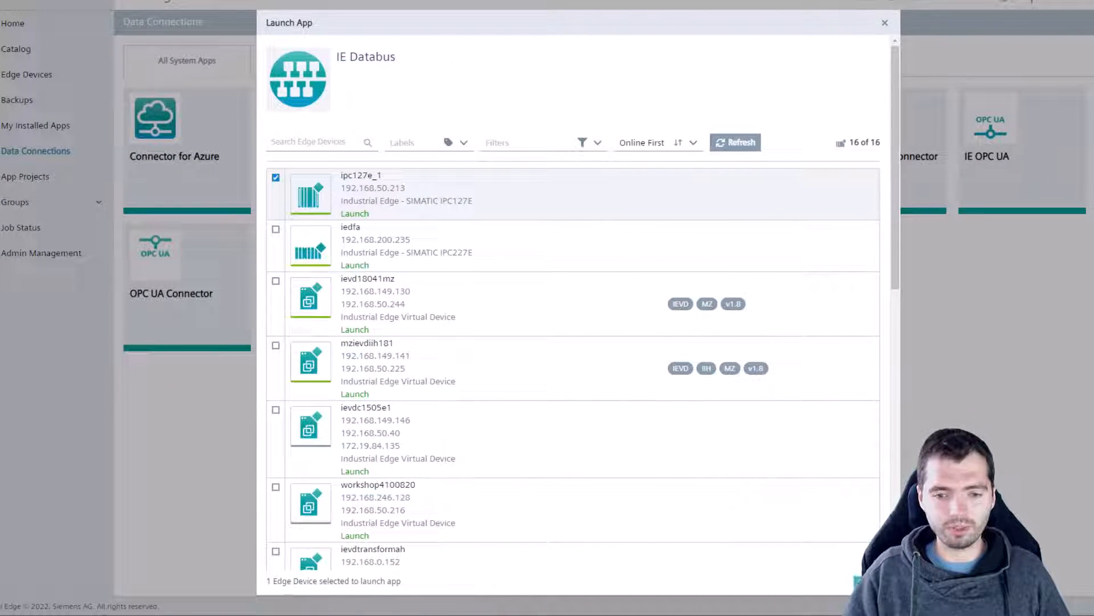
left_click(867, 581)
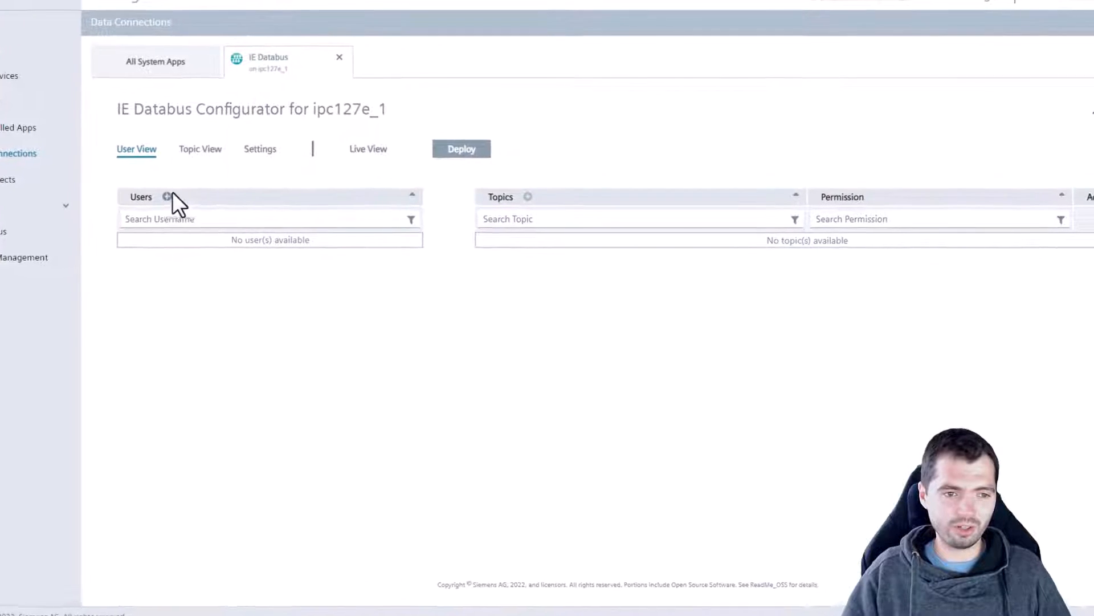
Add a Databus user with username, password and Publish and Subscribe permission on topic ie/#.
left_click(167, 196)
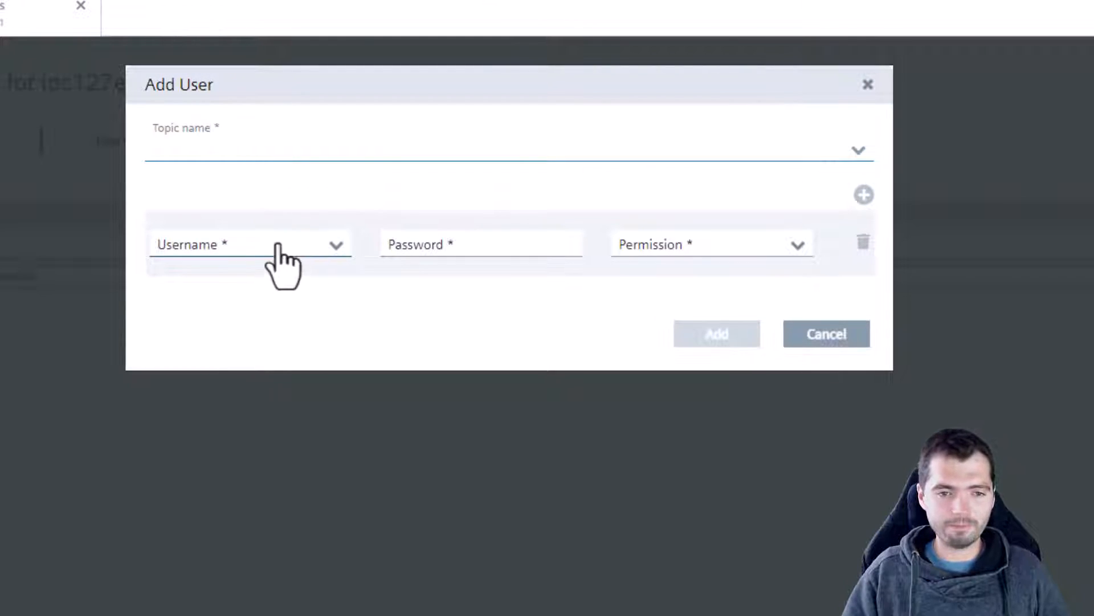
left_click(276, 245)
type("edge")
left_click(476, 272)
type("edge")
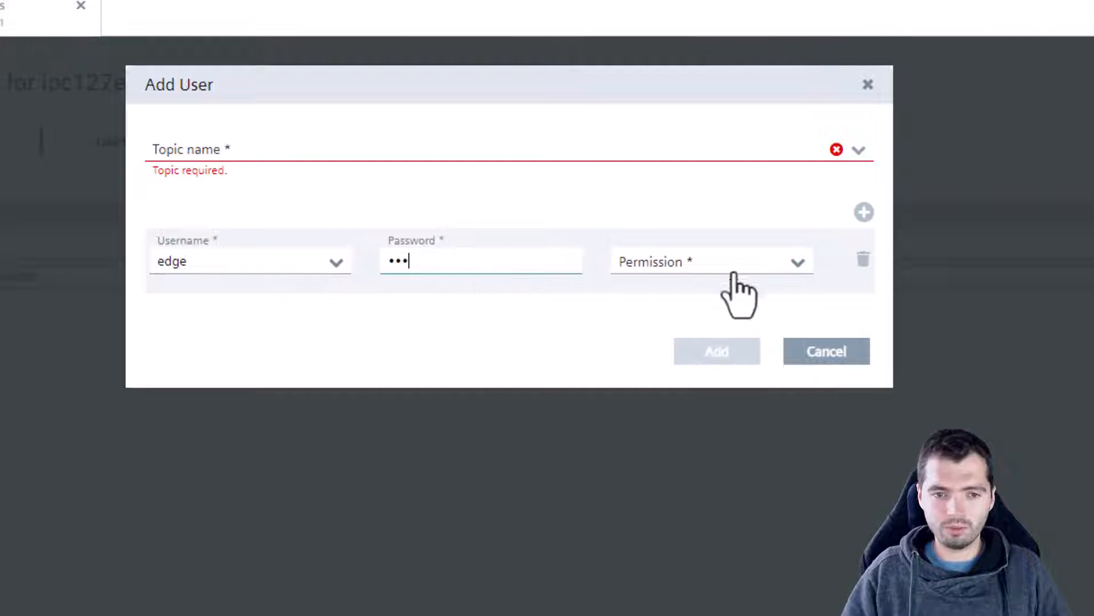
left_click(740, 273)
left_click(735, 345)
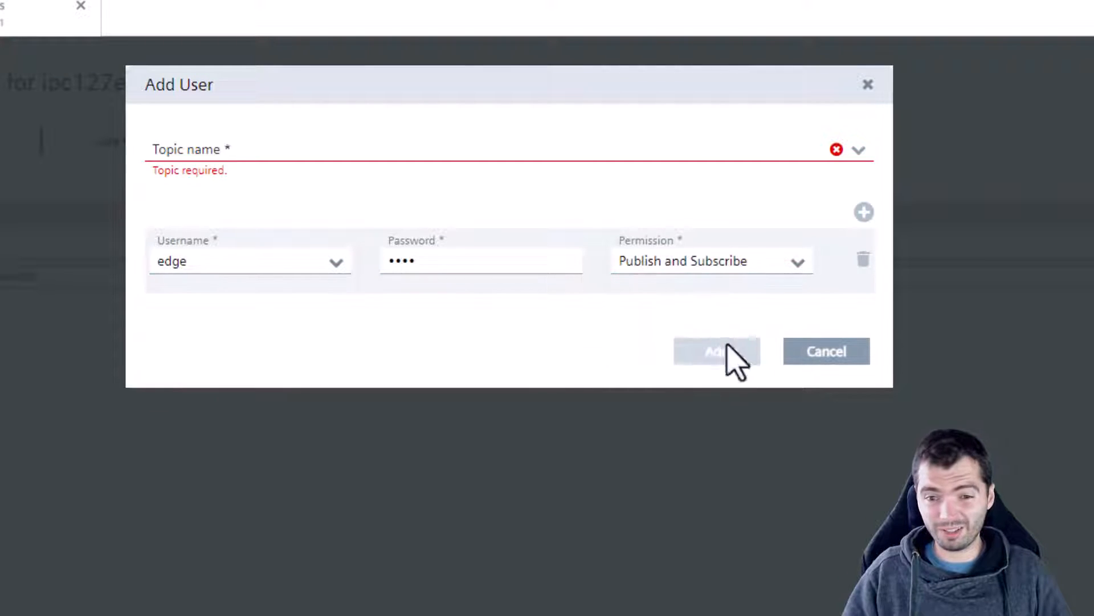
left_click(299, 155)
type("ie/#")
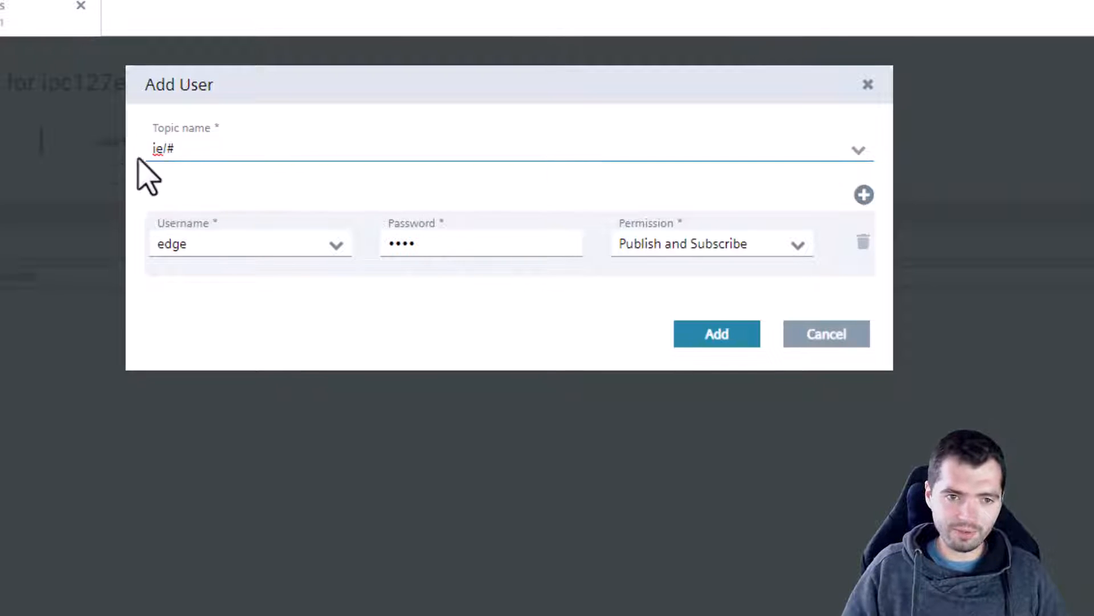
left_click_drag(163, 154, 155, 153)
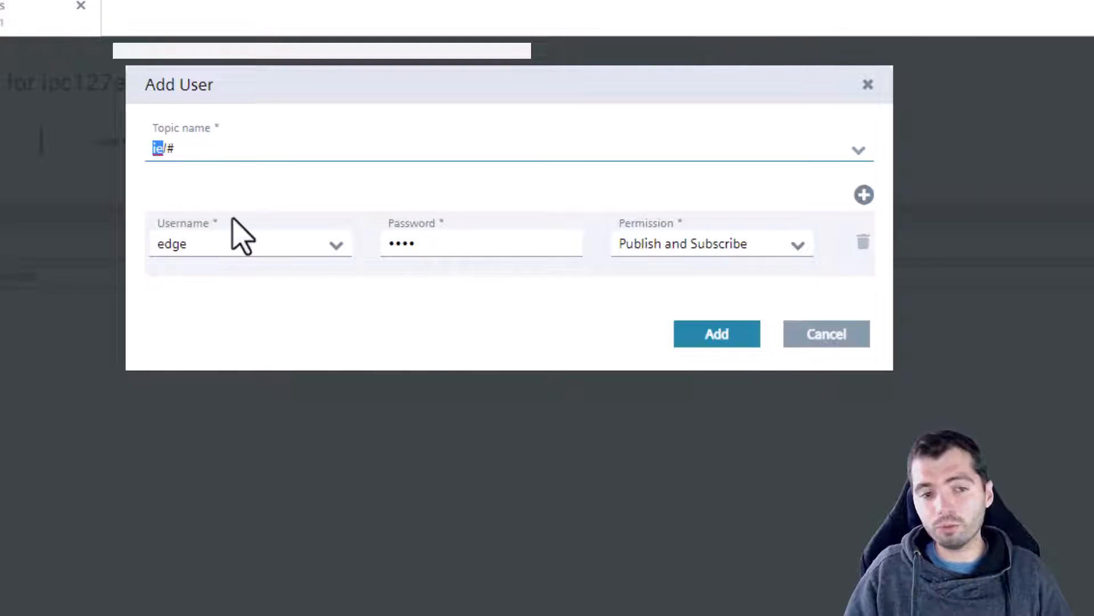
left_click(186, 132)
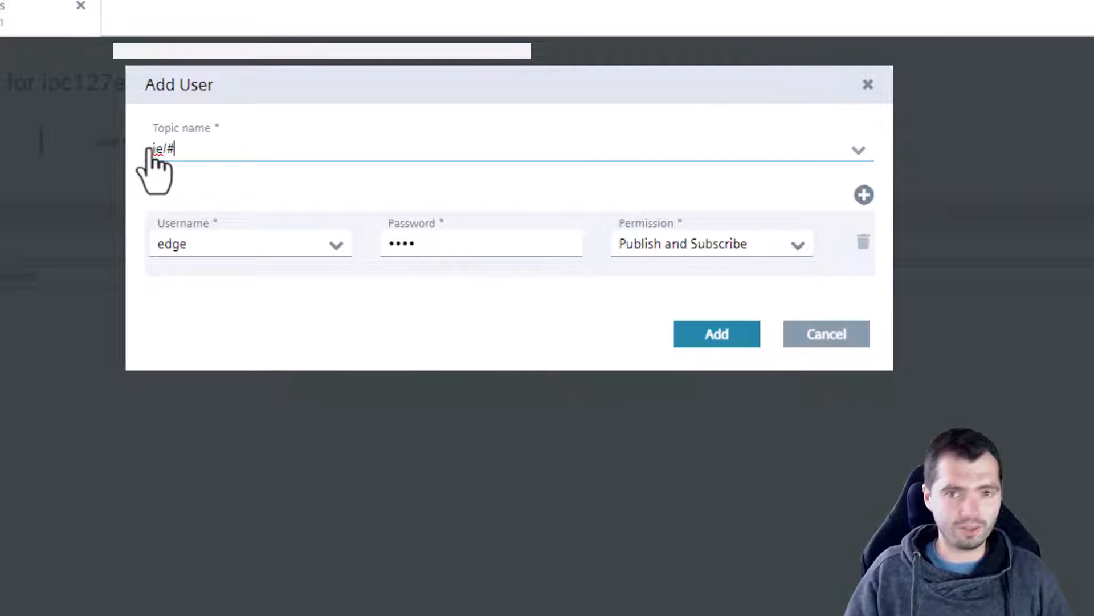
left_click(742, 331)
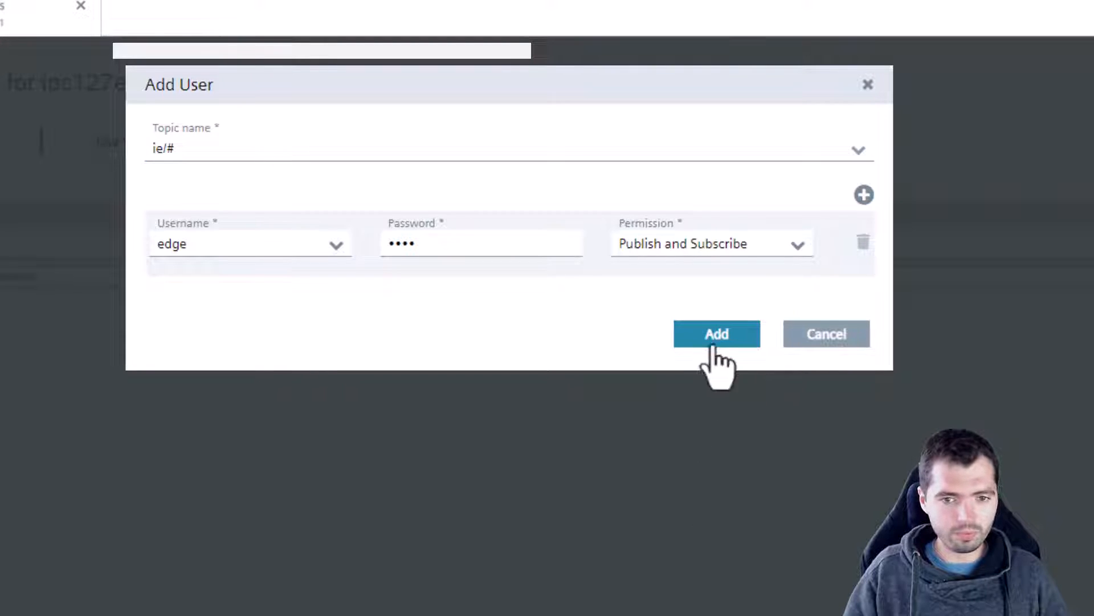
left_click(731, 343)
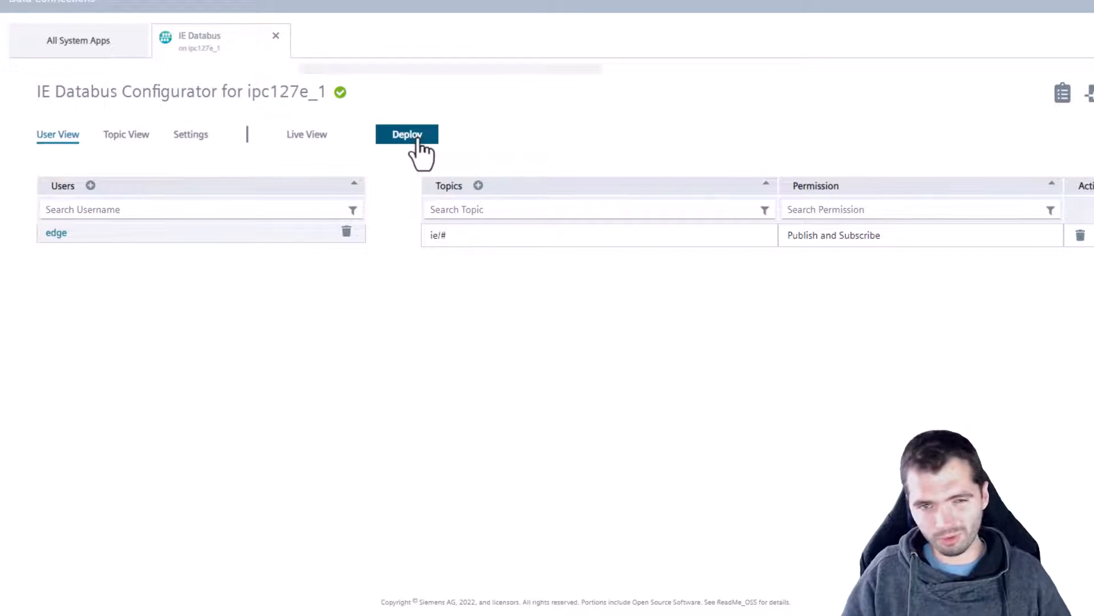
Deploy the IE Databus user configuration to the selected ipc127e_1 device.
left_click(418, 141)
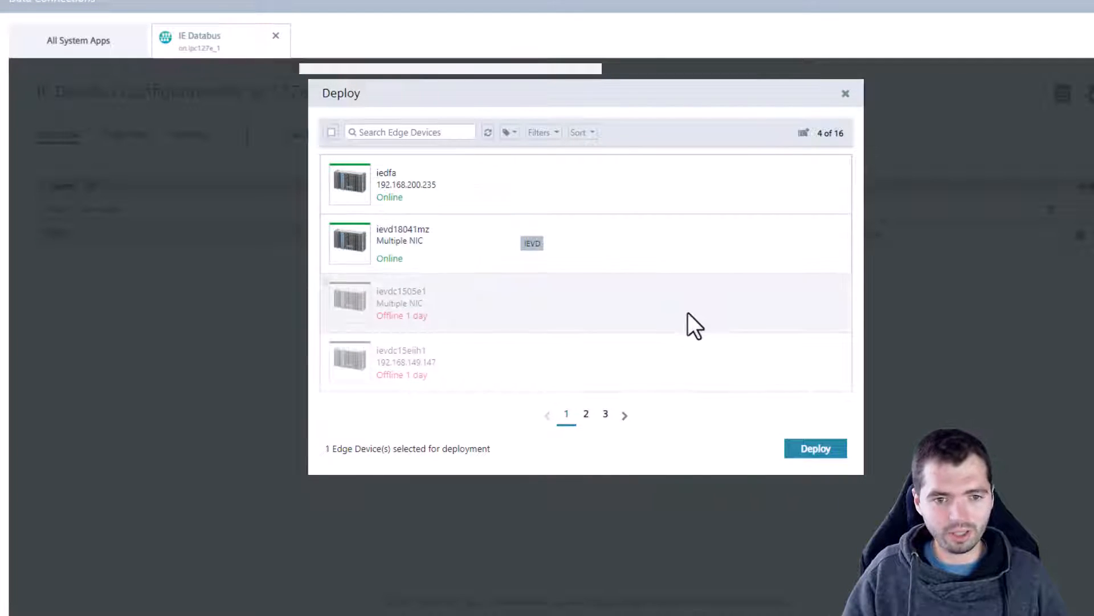
left_click(586, 414)
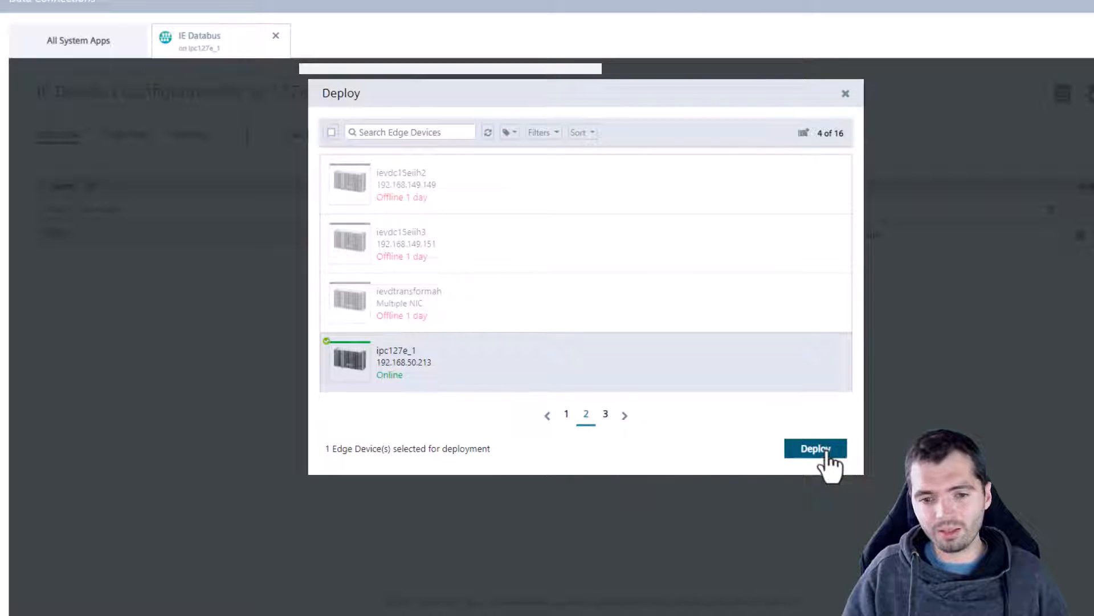
left_click(822, 451)
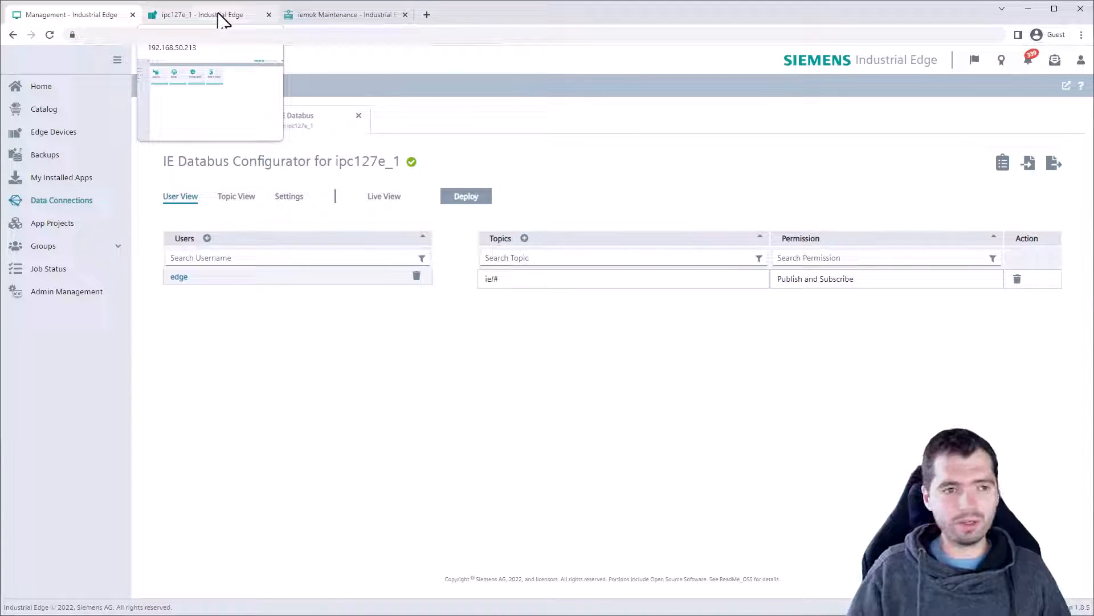
Check the ipc127e_1 tab's apps, then return to Management's All System Apps overview.
left_click(222, 17)
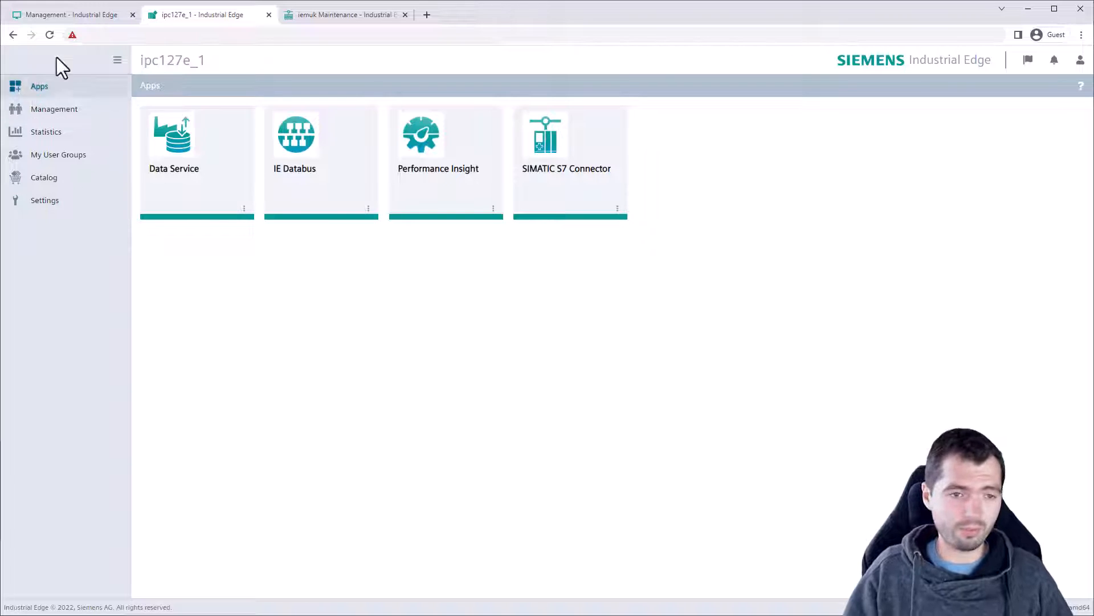
left_click(63, 16)
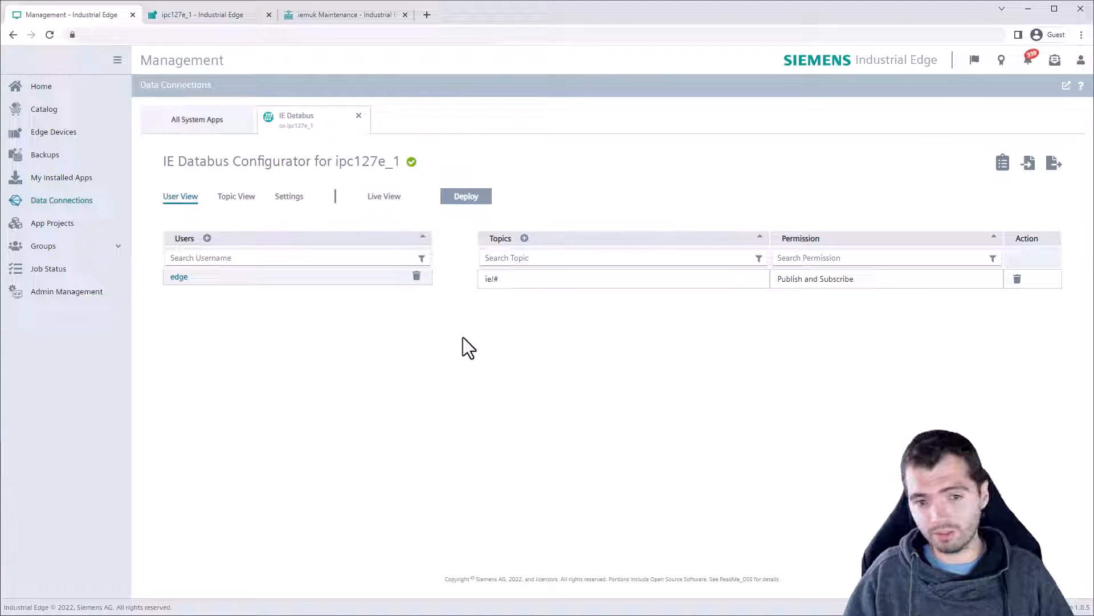
left_click(207, 125)
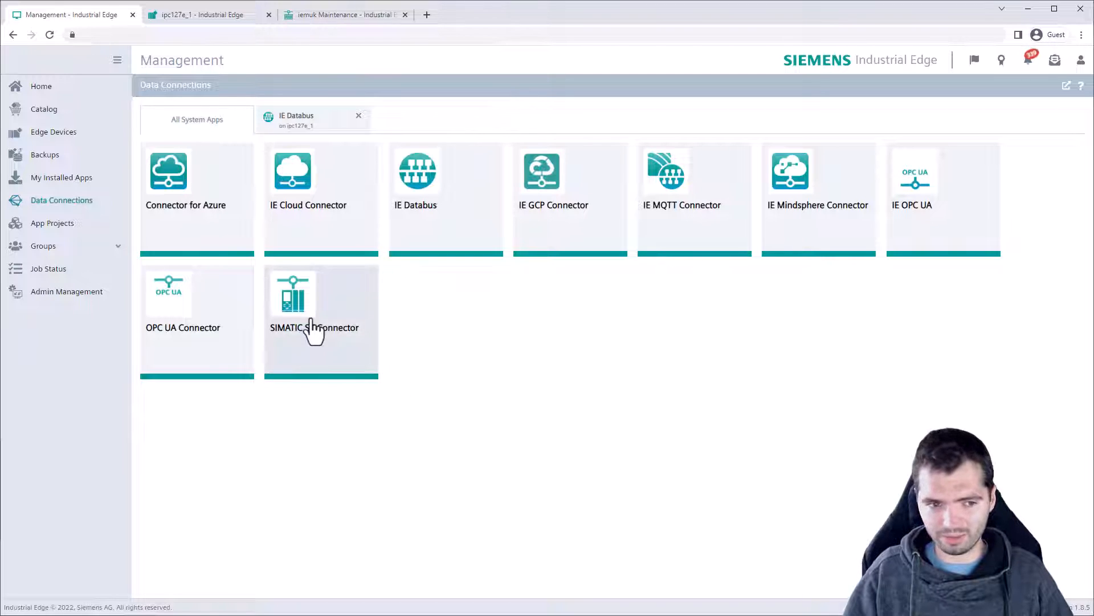
Launch the SIMATIC S7 Connector on the ipc127e_1 device.
left_click(325, 335)
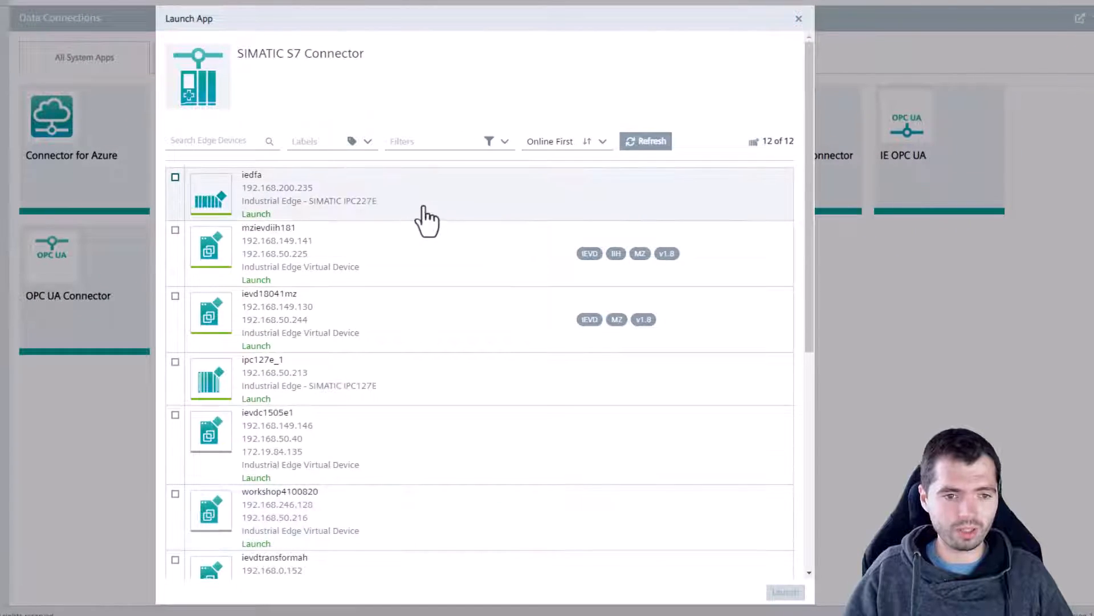
left_click(454, 383)
left_click(786, 593)
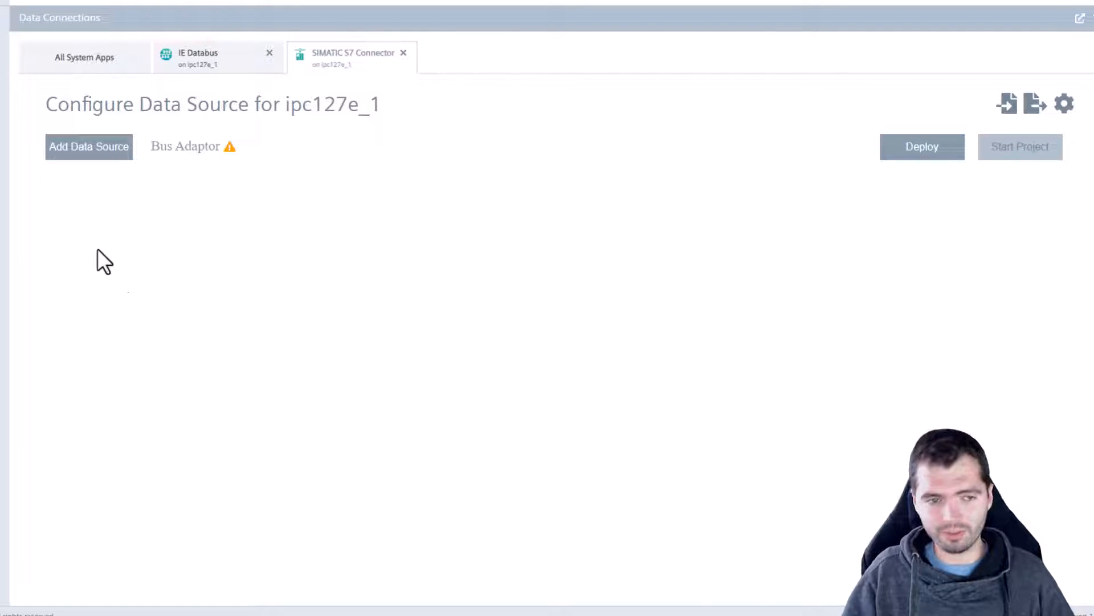
Start a new Optimized S7-Protocol data source named myPLC with PLC type S71500.
left_click(77, 150)
left_click(673, 153)
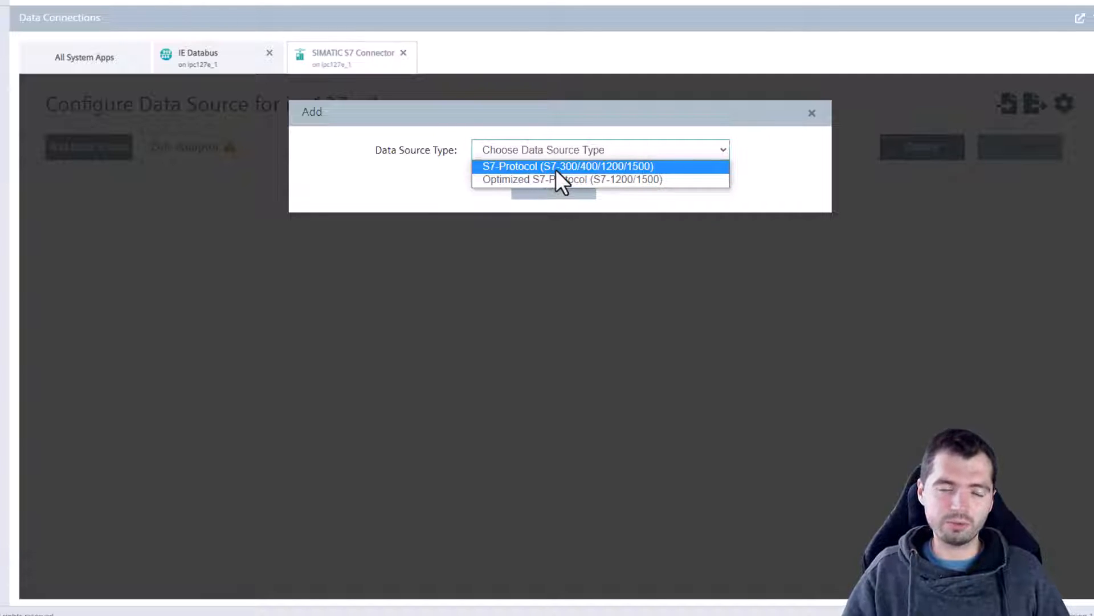
left_click(570, 179)
left_click(577, 183)
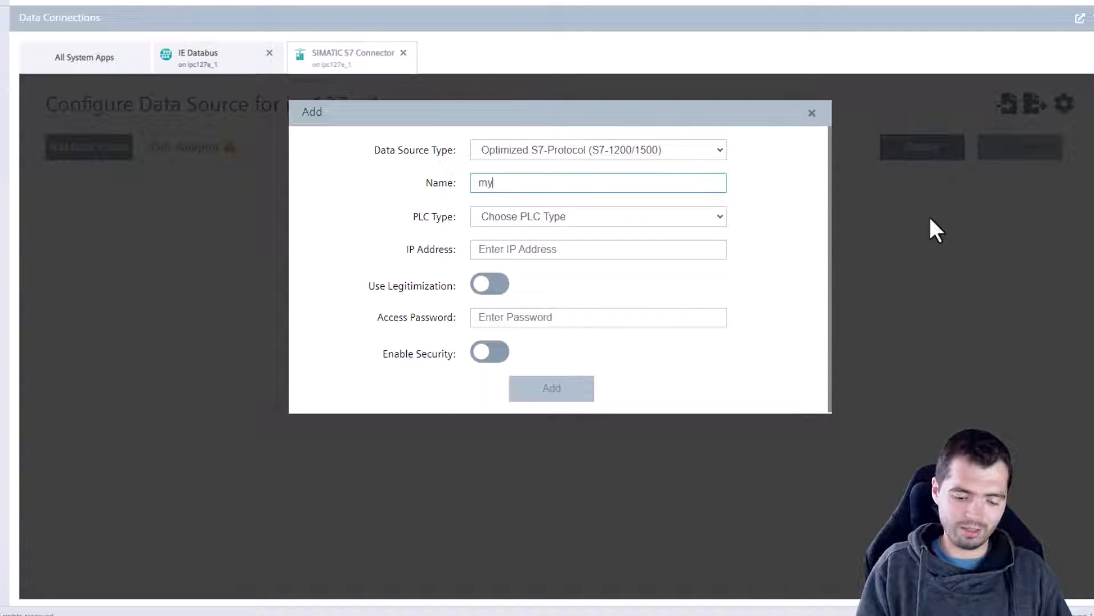
left_click(593, 220)
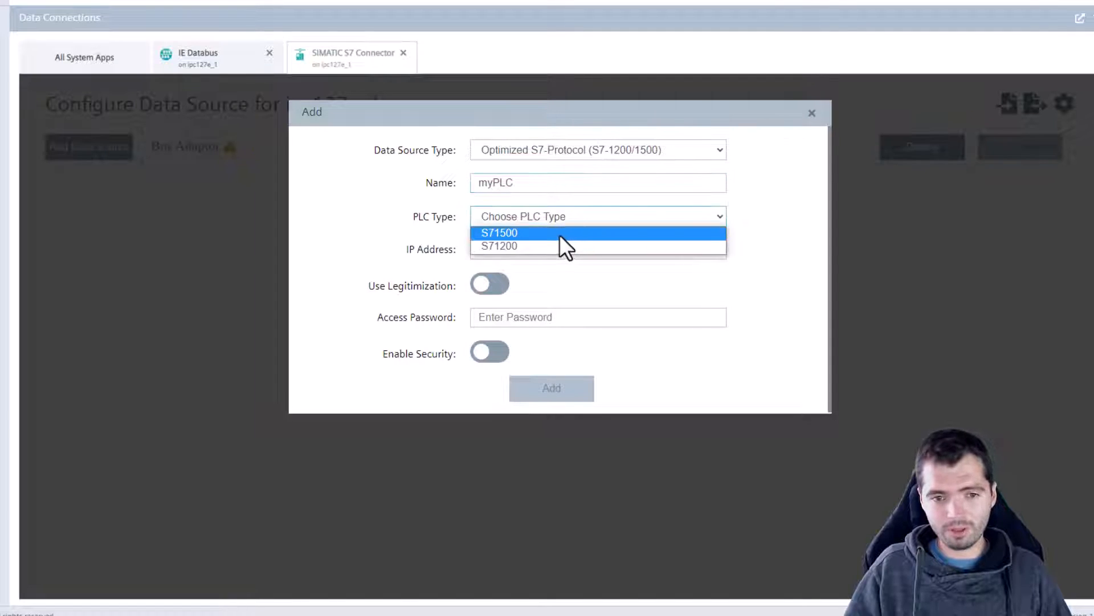
left_click(559, 235)
Enter IP address 192.168.50.28, turn security off, and add the data source.
left_click(561, 255)
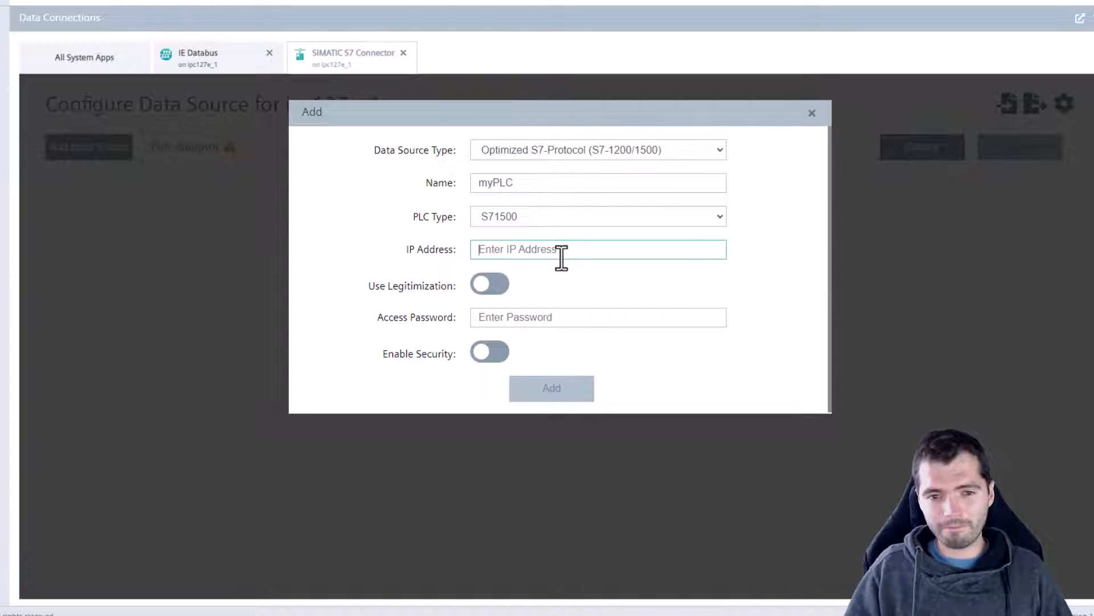
type("192.168.50.28")
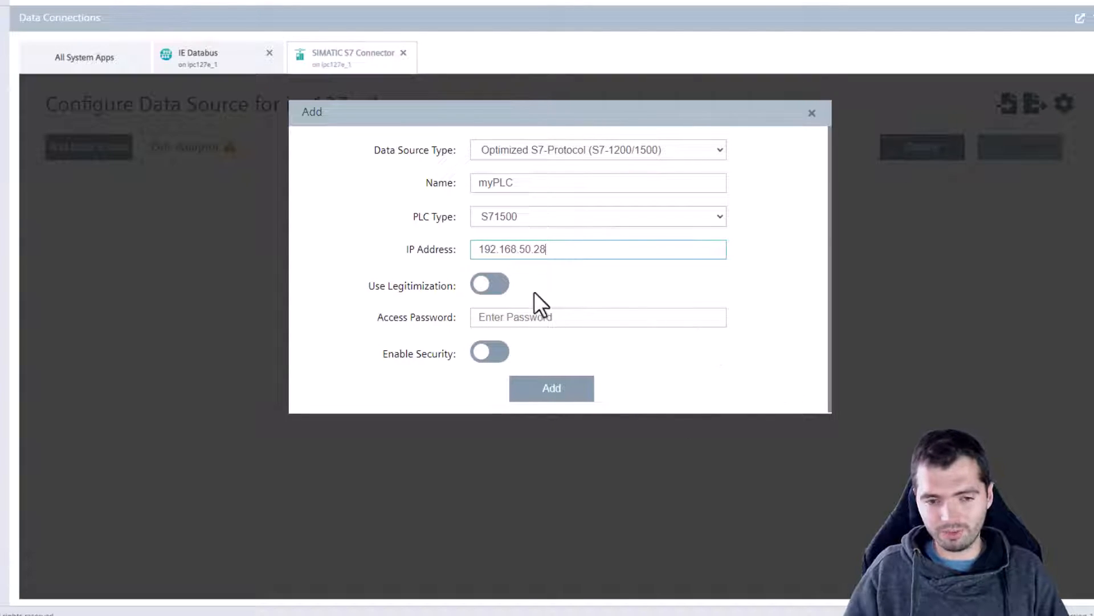
left_click(488, 359)
scroll(338, 384, "down", 2)
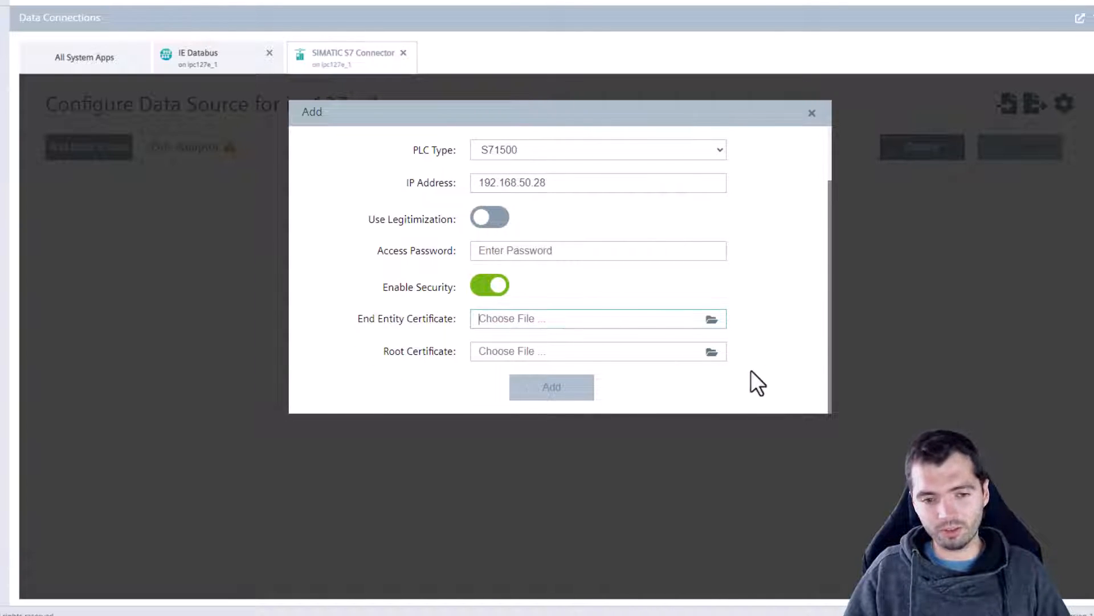
left_click(477, 289)
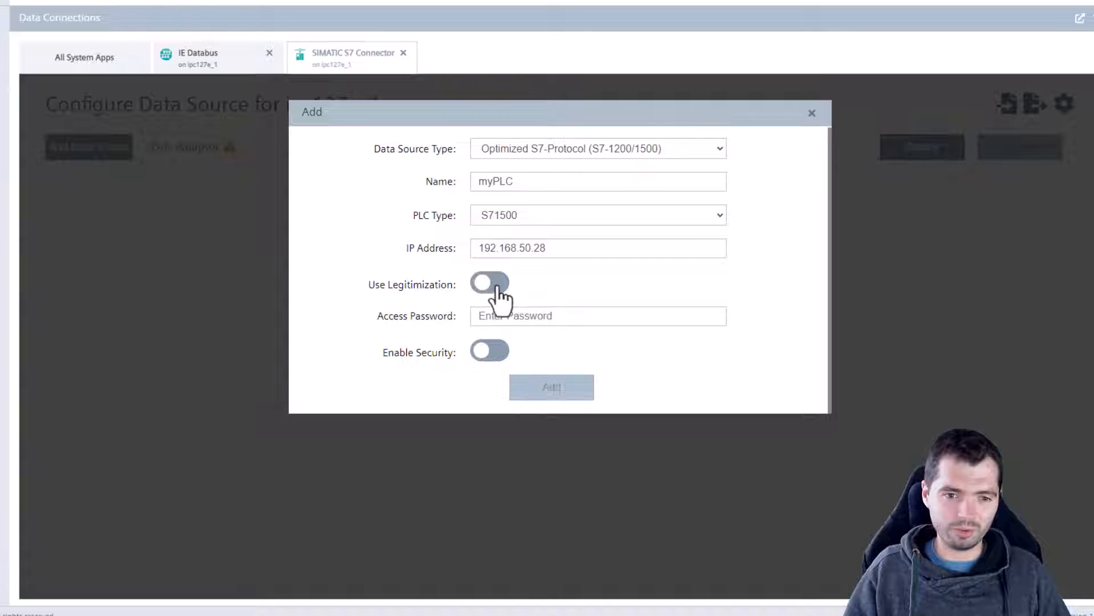
left_click(570, 391)
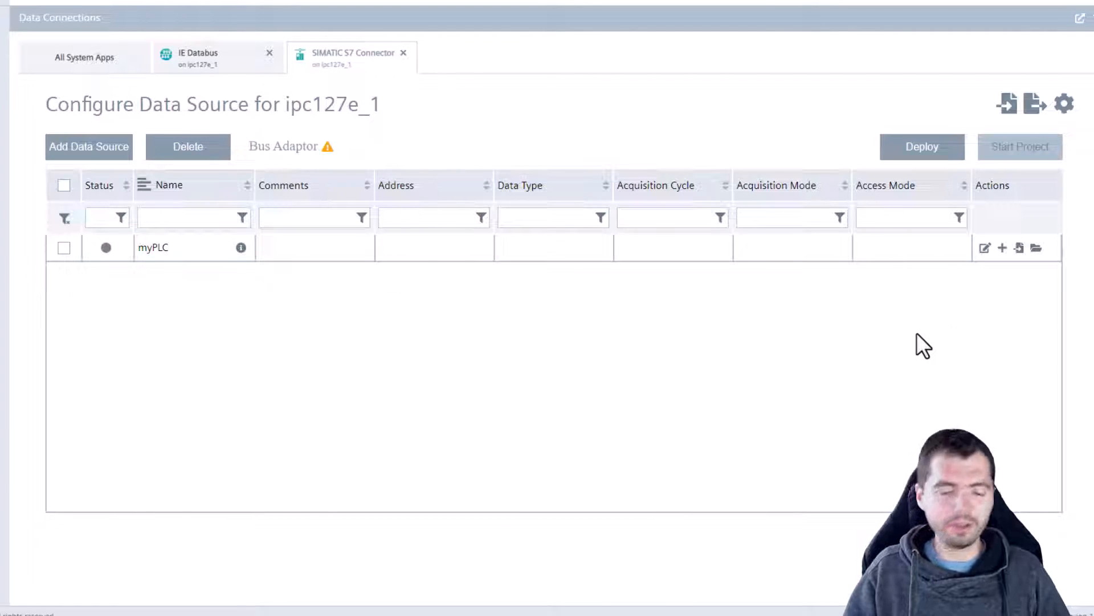
Browse the myPLC data source's tags, which finds 6000 tags.
left_click(1036, 249)
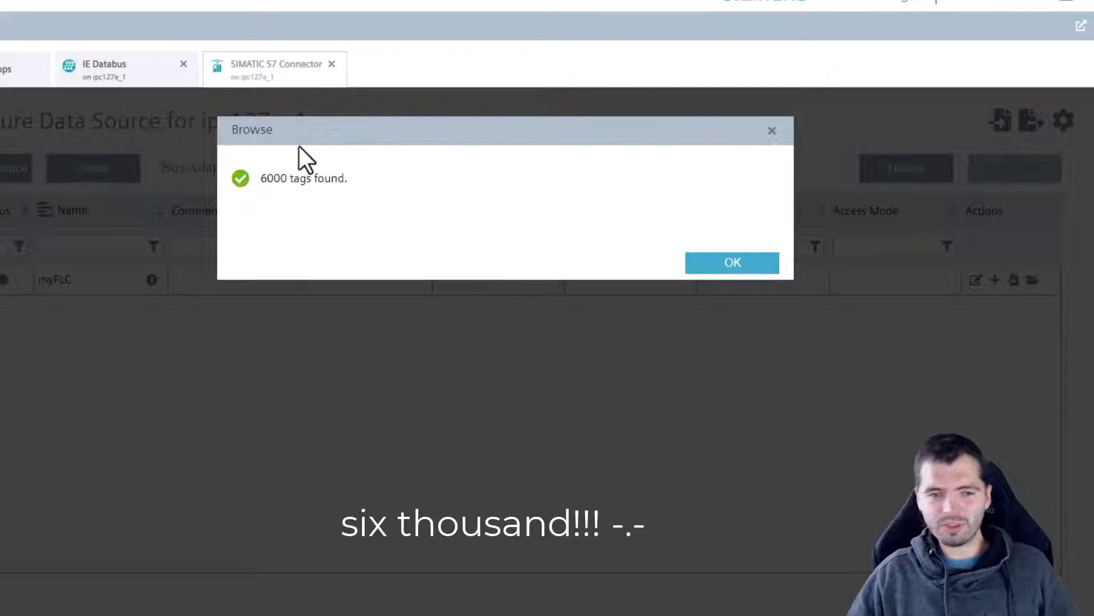
Limit the browse to the GDB datablock and re-browse, finding 57 tags.
left_click(741, 264)
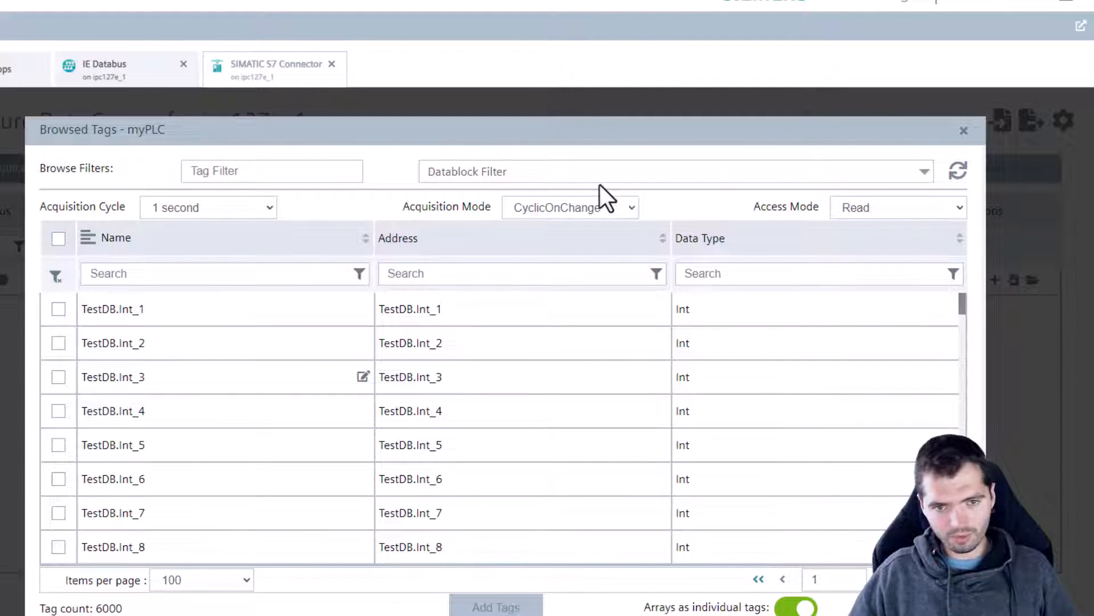
left_click(579, 183)
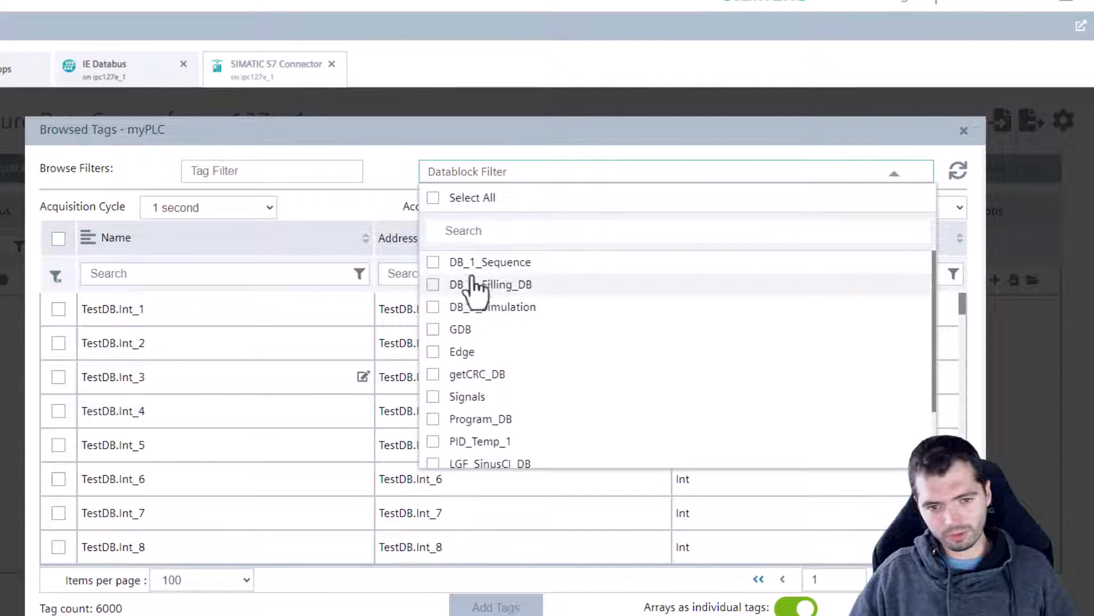
left_click(434, 330)
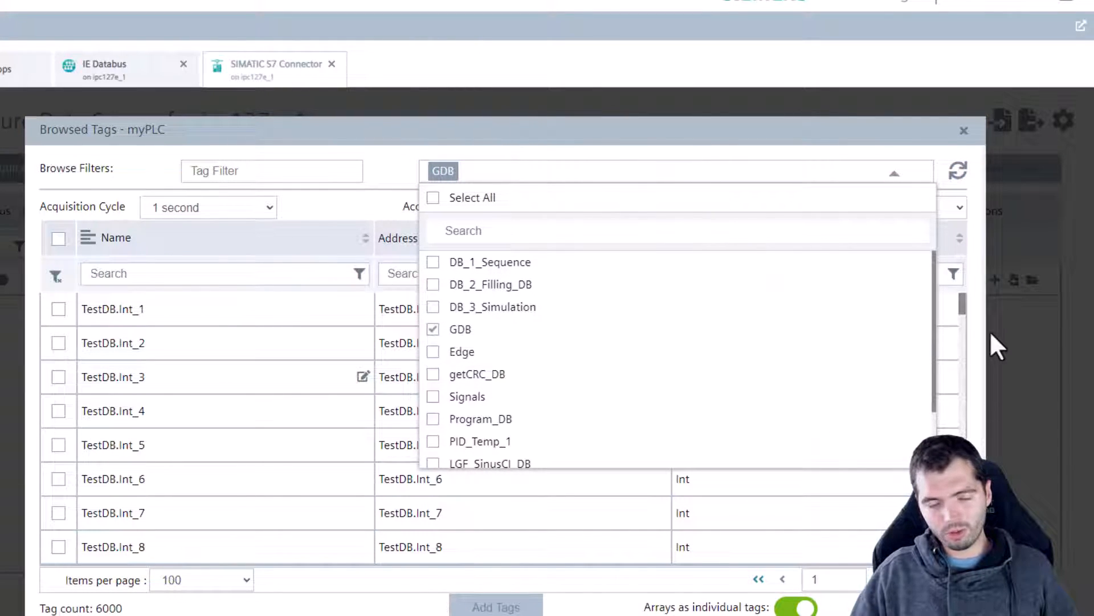
left_click(501, 154)
left_click(964, 172)
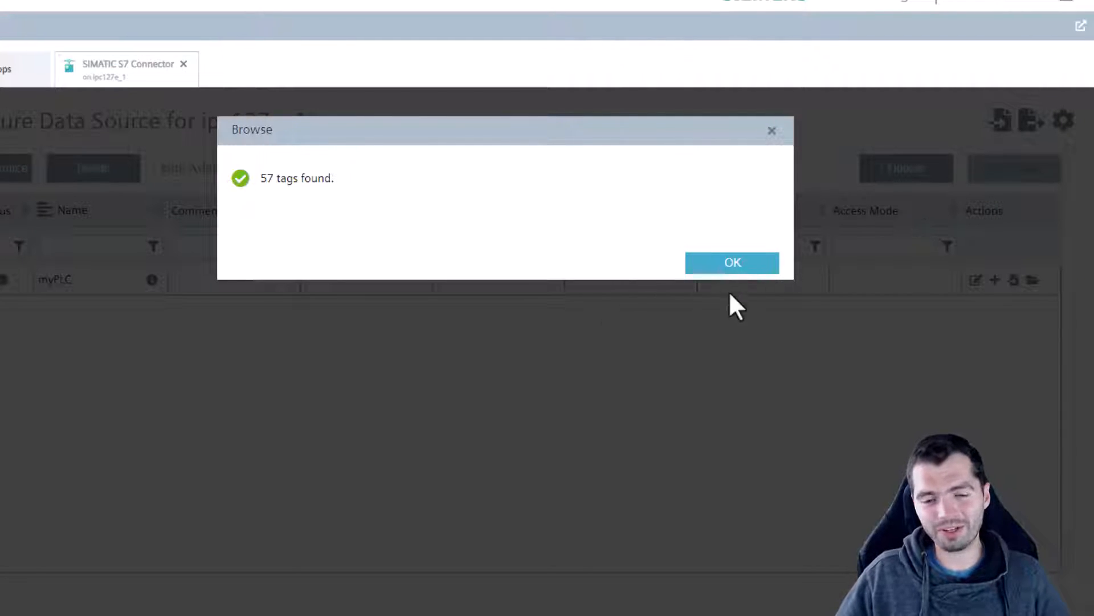
left_click(707, 263)
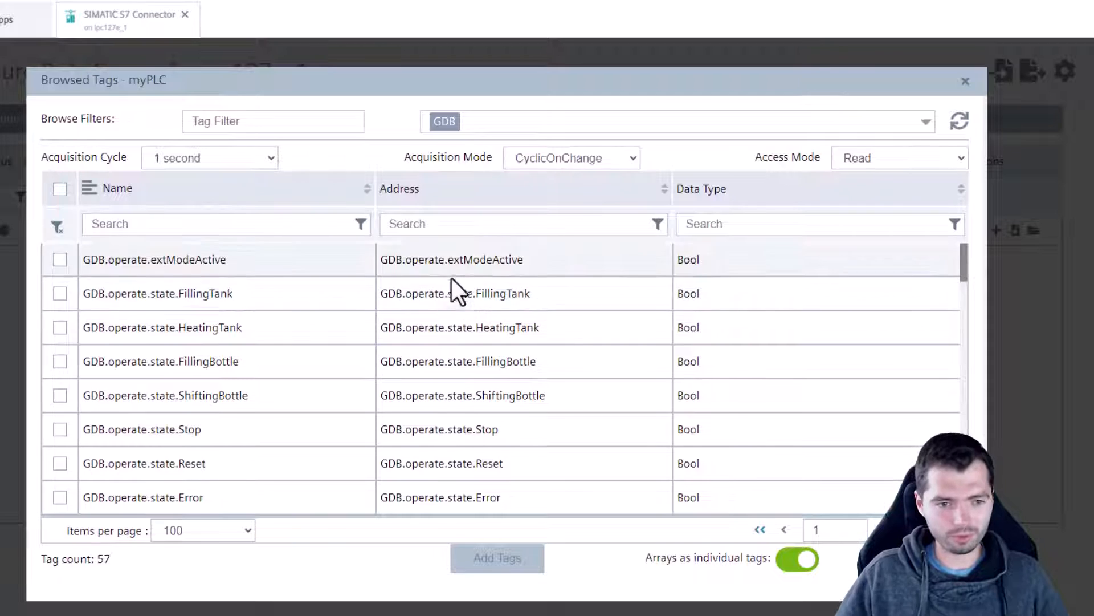
Filter the tag list by the name 'act'.
left_click(248, 223)
type("act")
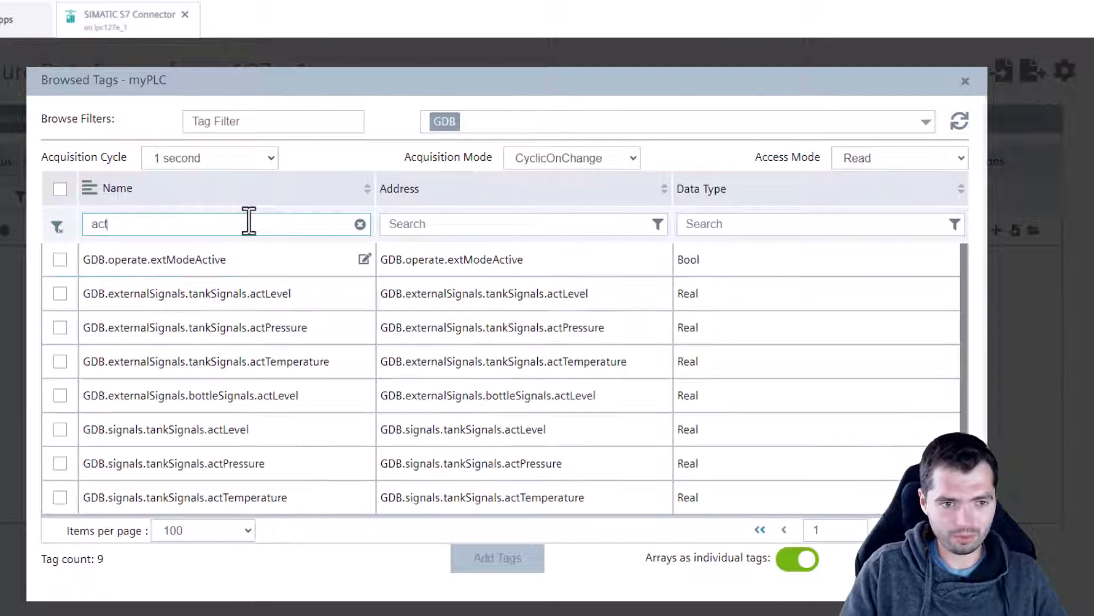
left_click(60, 295)
left_click(59, 297)
Select the GDB.signals.tankSignals tags at a 250 ms acquisition cycle and add them.
scroll(142, 409, "down", 1)
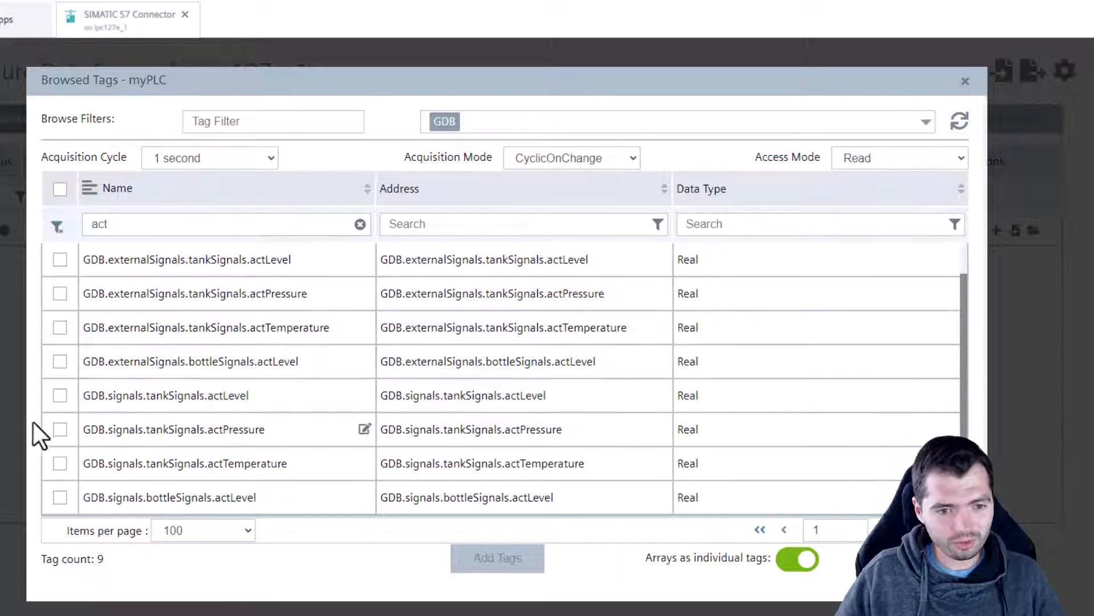
left_click(60, 396)
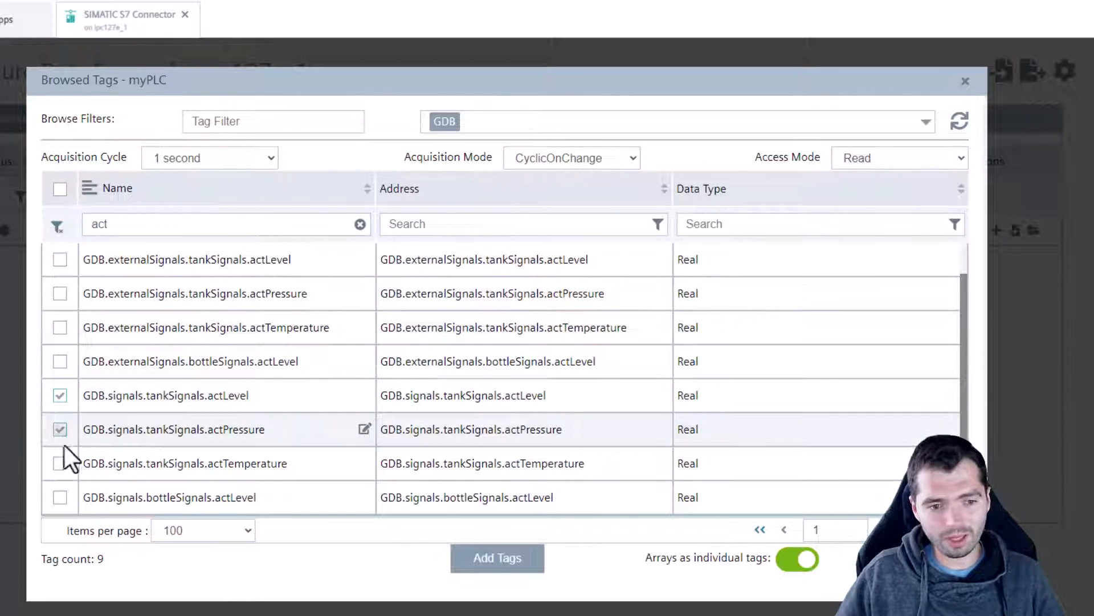
left_click(62, 461)
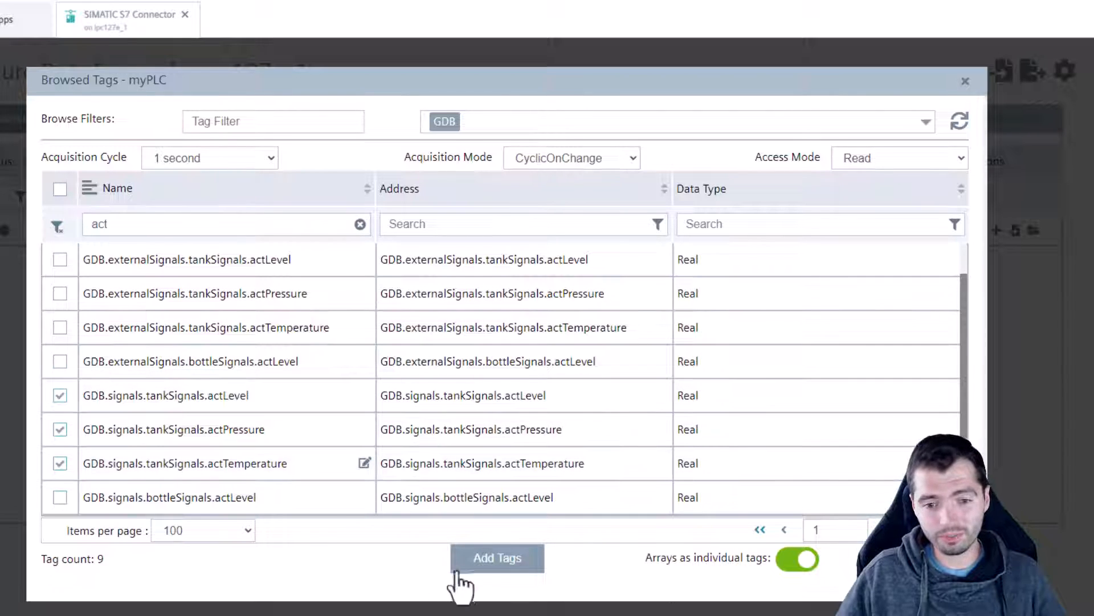
left_click(253, 158)
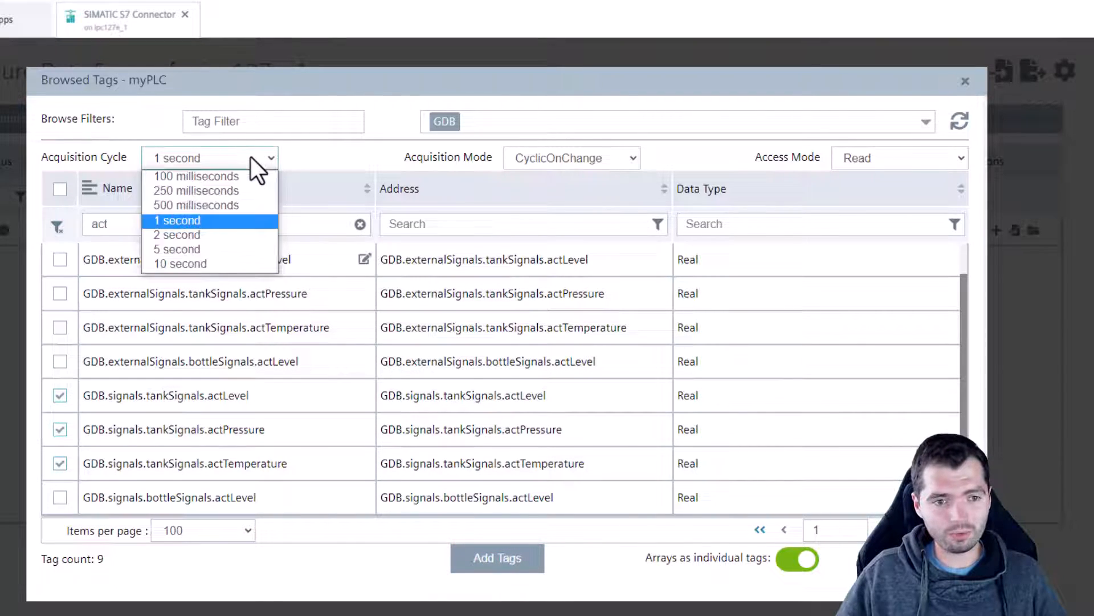
left_click(228, 188)
left_click(515, 570)
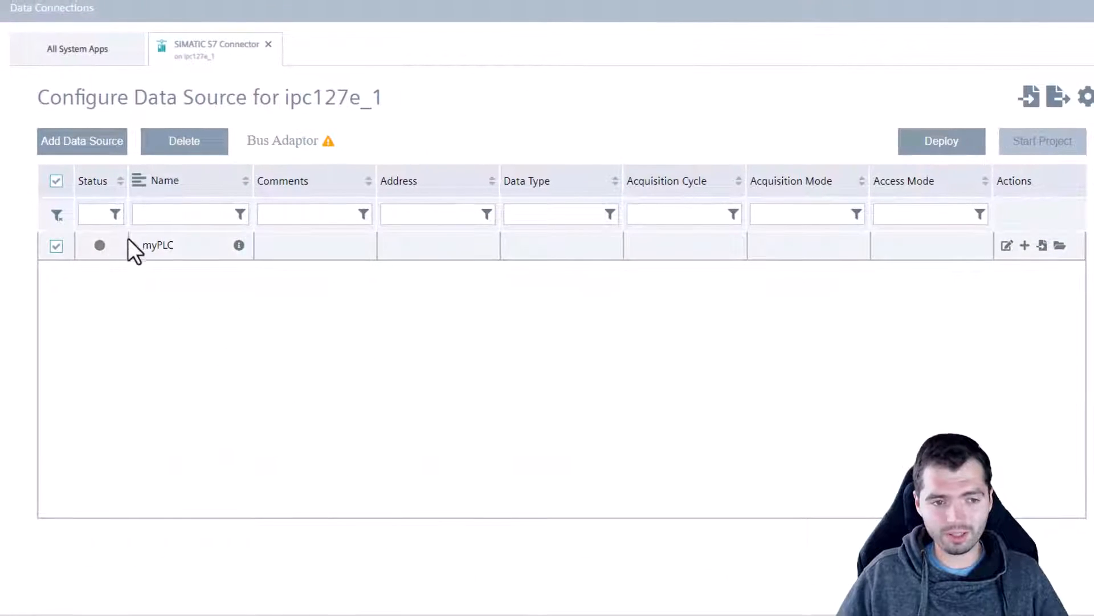
Expand myPLC to show its three tankSignals tags and select myPLC with all its tags.
left_click(42, 233)
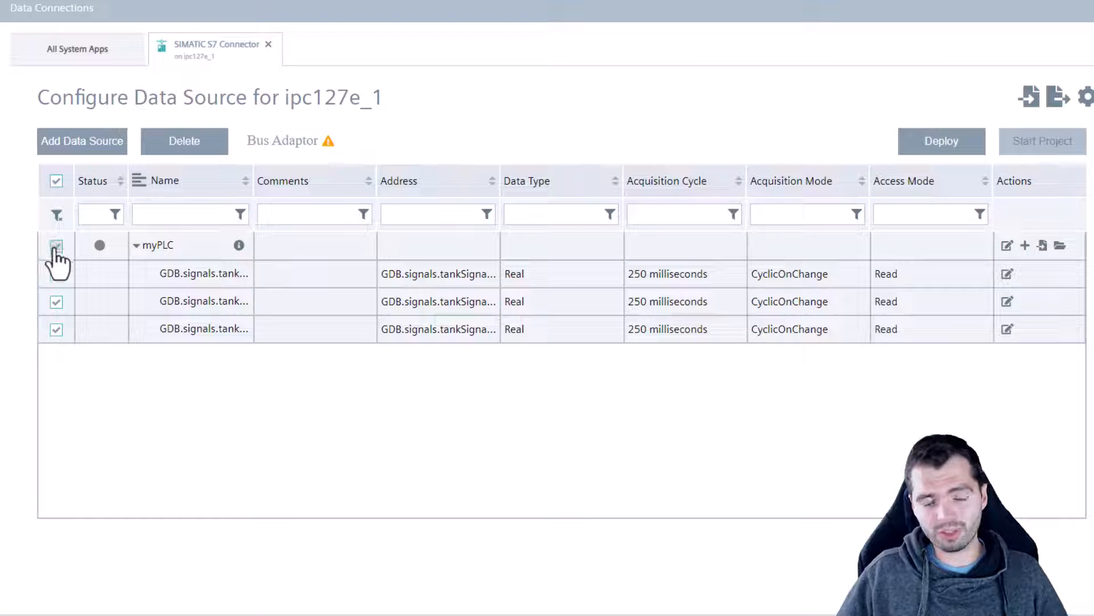
left_click(55, 302)
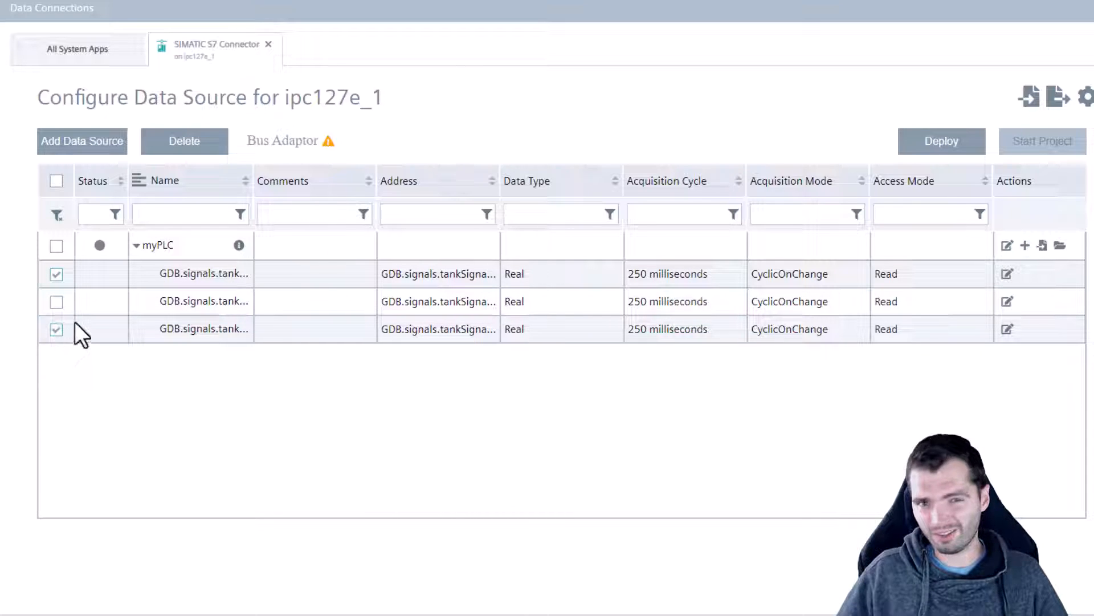
left_click(56, 246)
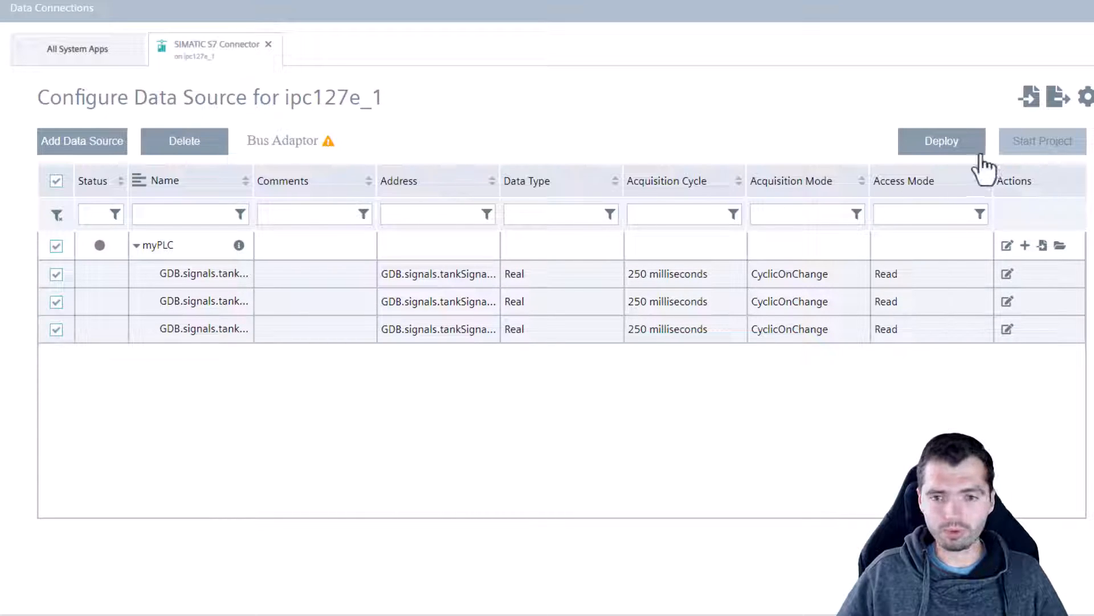
left_click(951, 149)
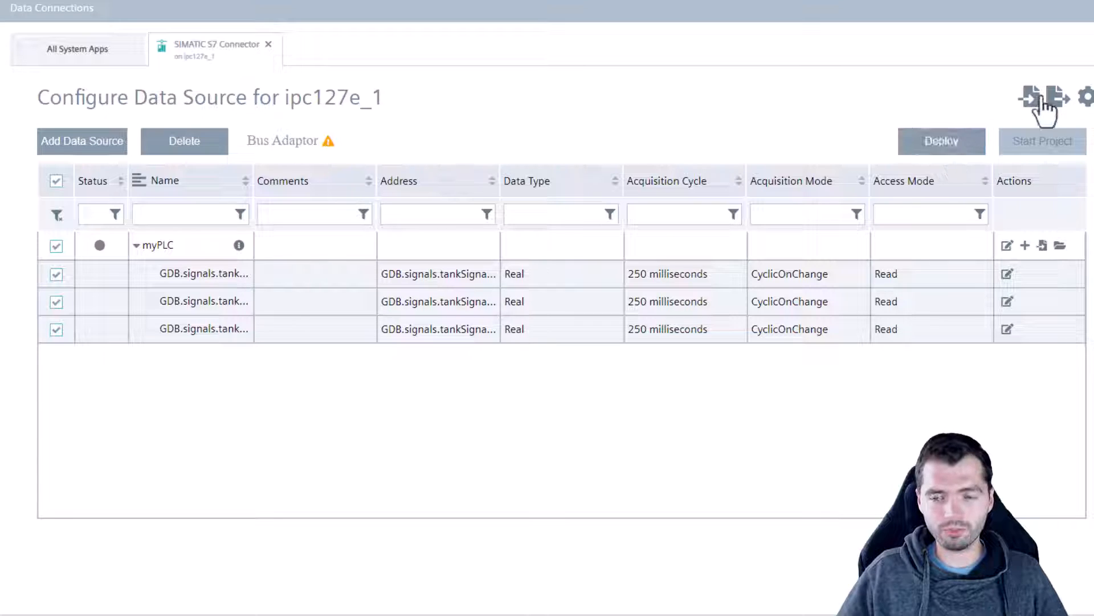
Enter the Databus user name and password in the connector settings and save.
left_click(1086, 98)
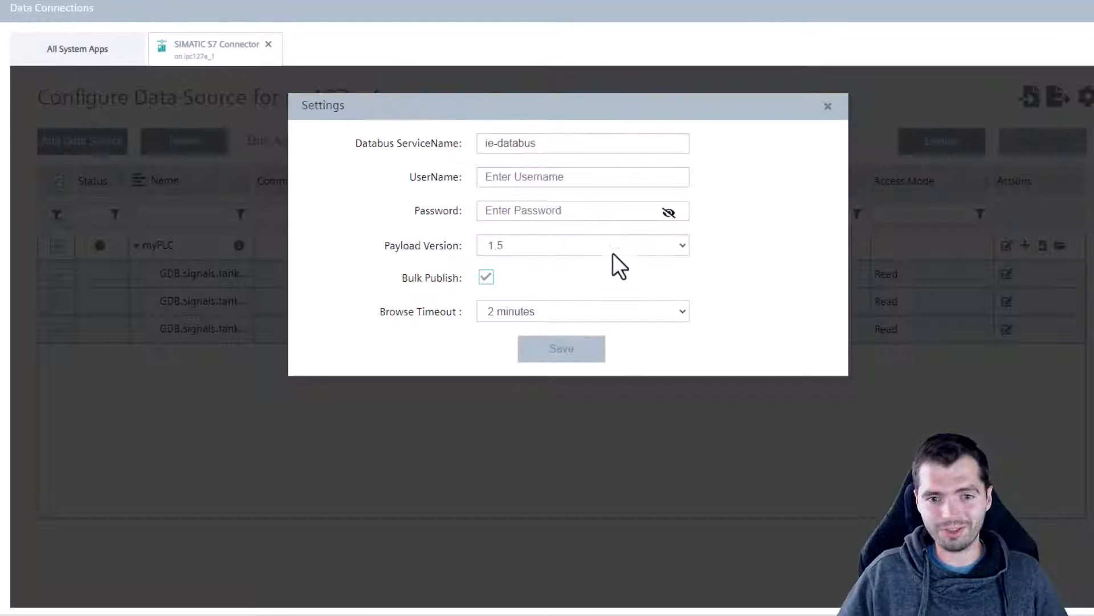
left_click(530, 177)
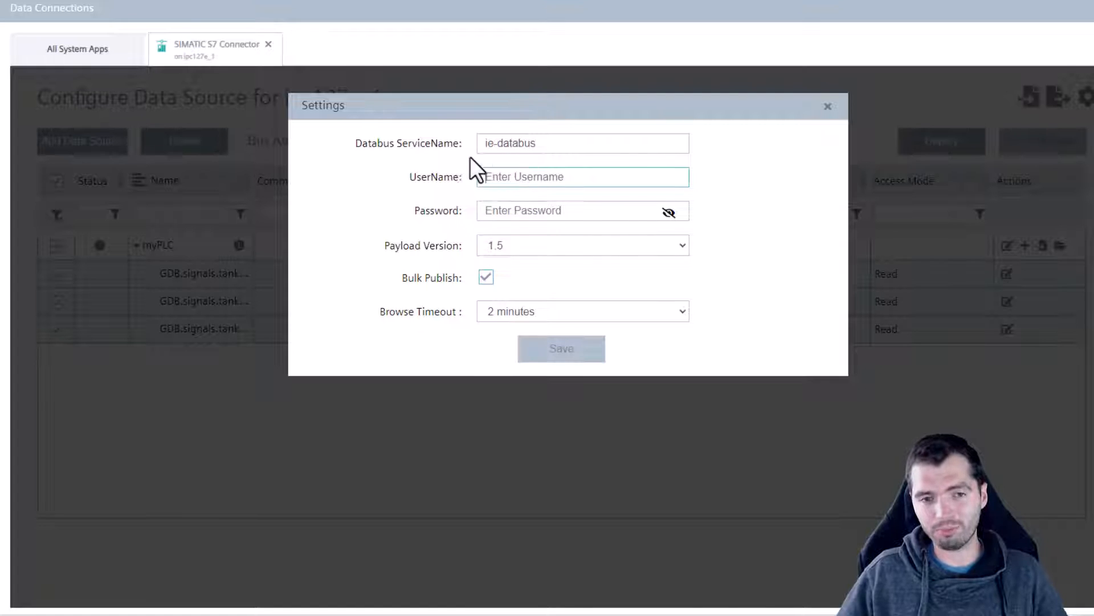
left_click_drag(560, 138, 488, 174)
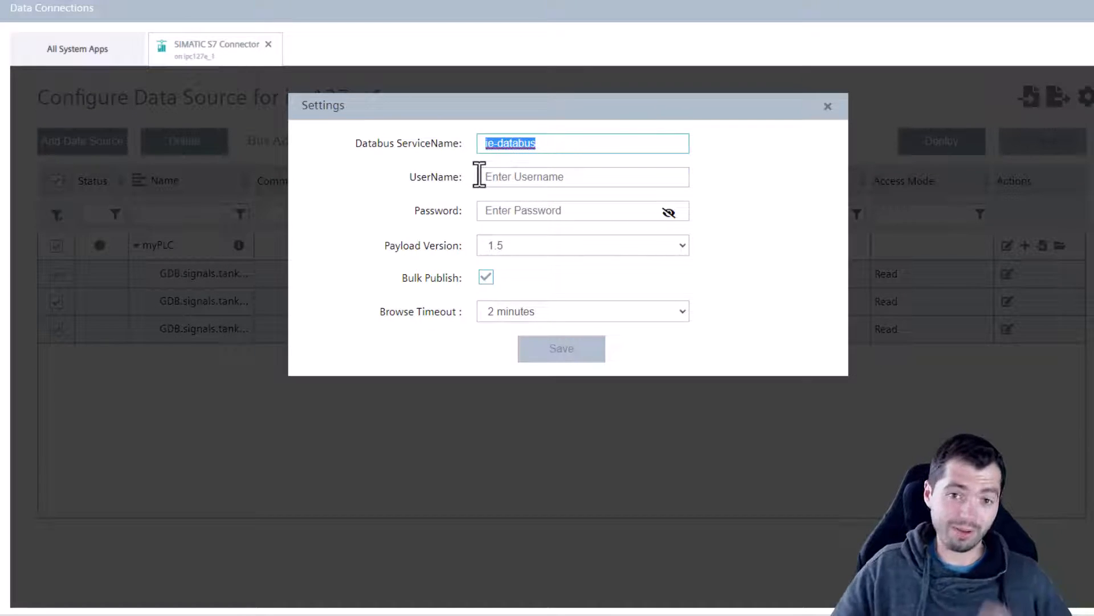
left_click(521, 180)
type("edge")
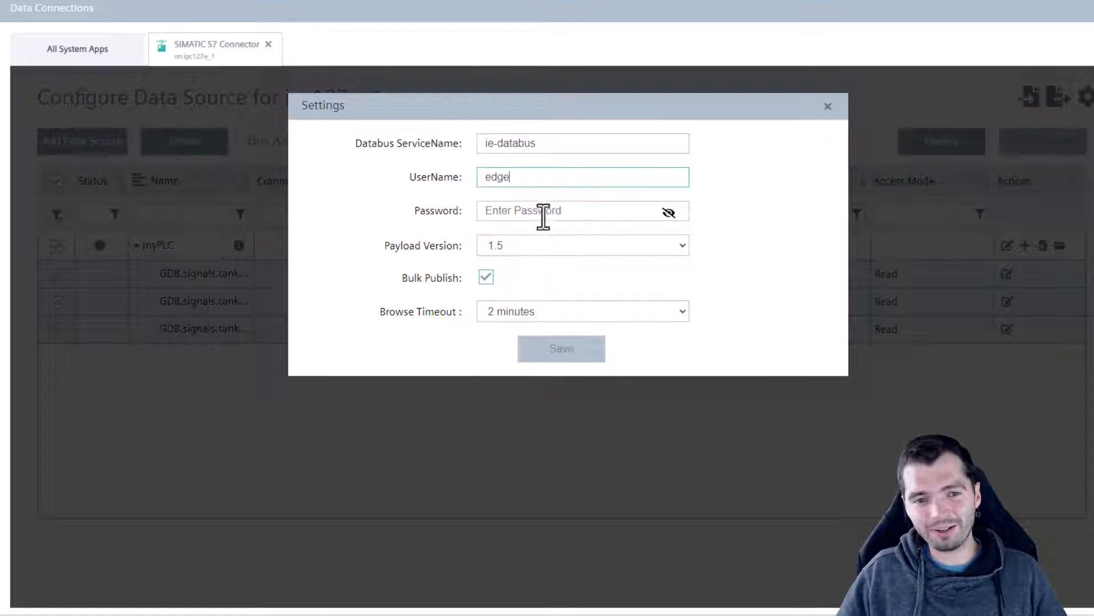
left_click(542, 211)
type("ed")
left_click(576, 259)
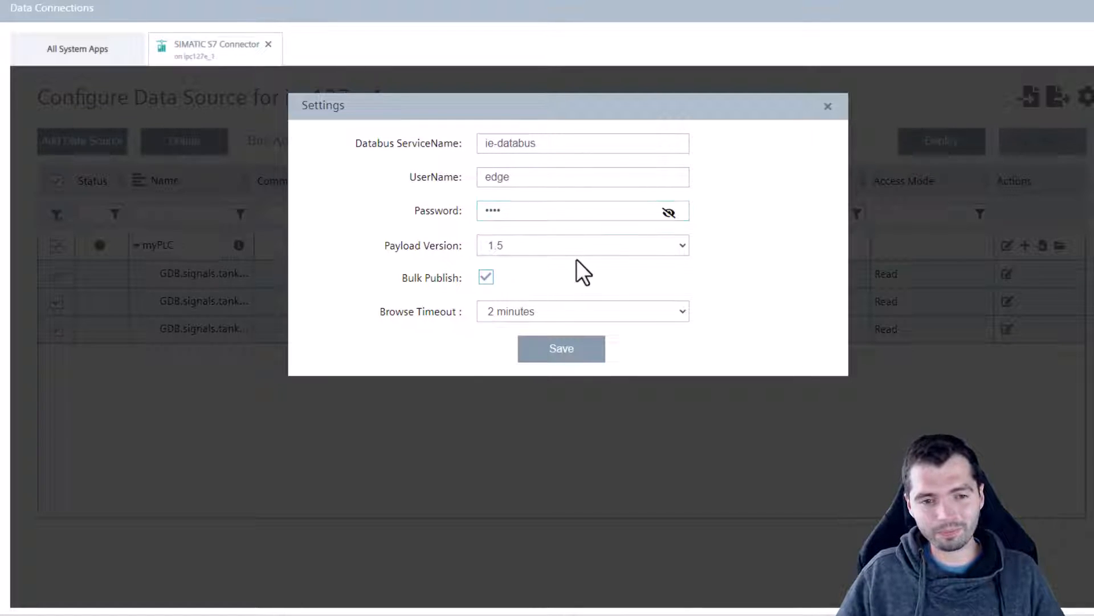
left_click(572, 357)
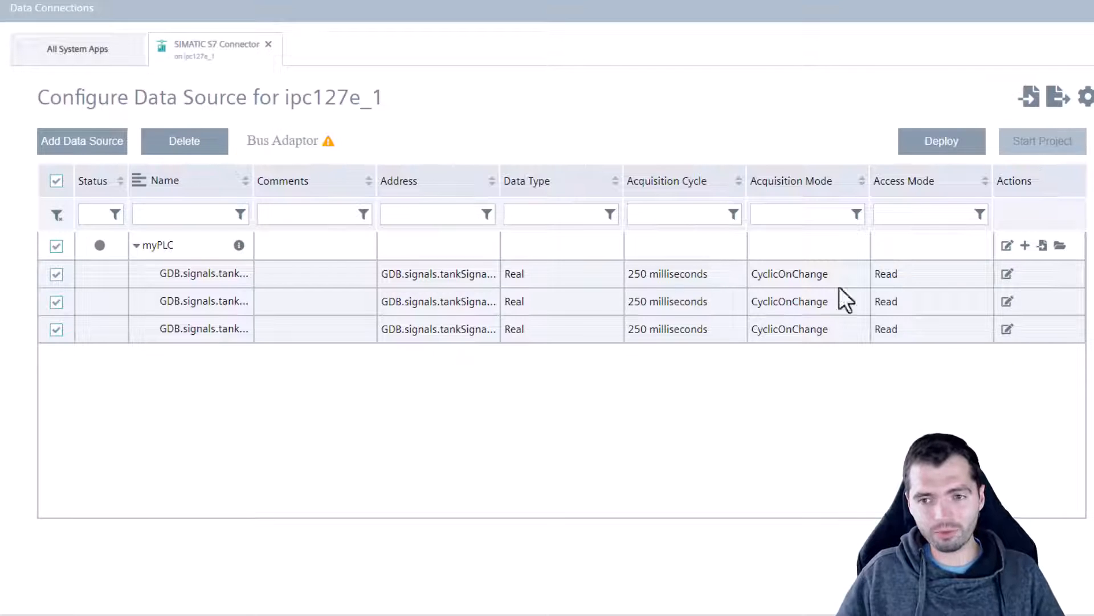
Try a 10-minute browse timeout, then close settings unsaved, keeping 2 minutes.
left_click(1087, 98)
left_click(626, 282)
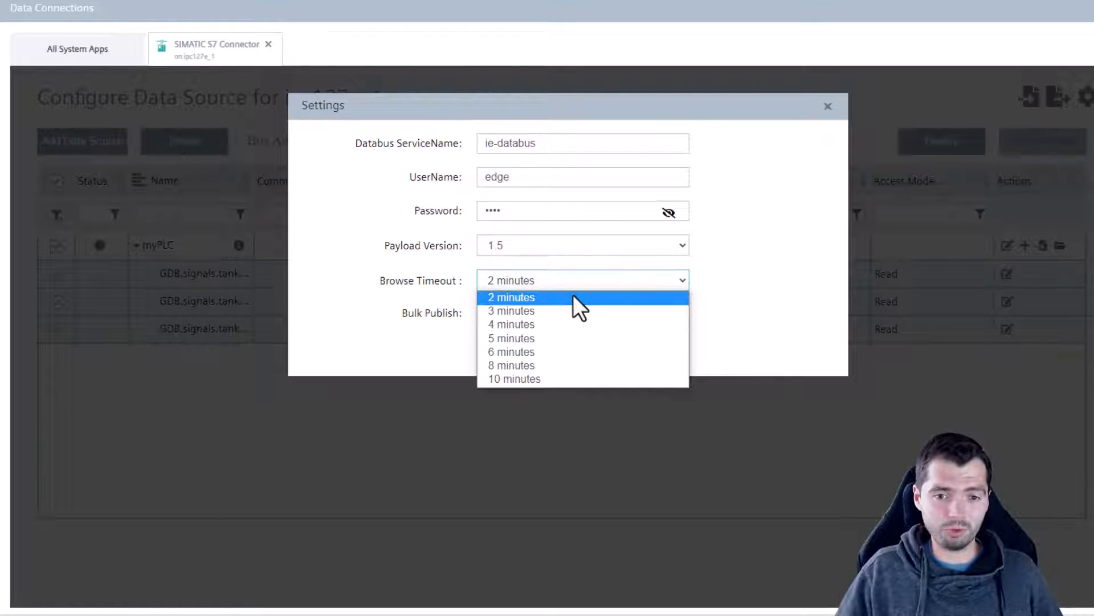
left_click(538, 379)
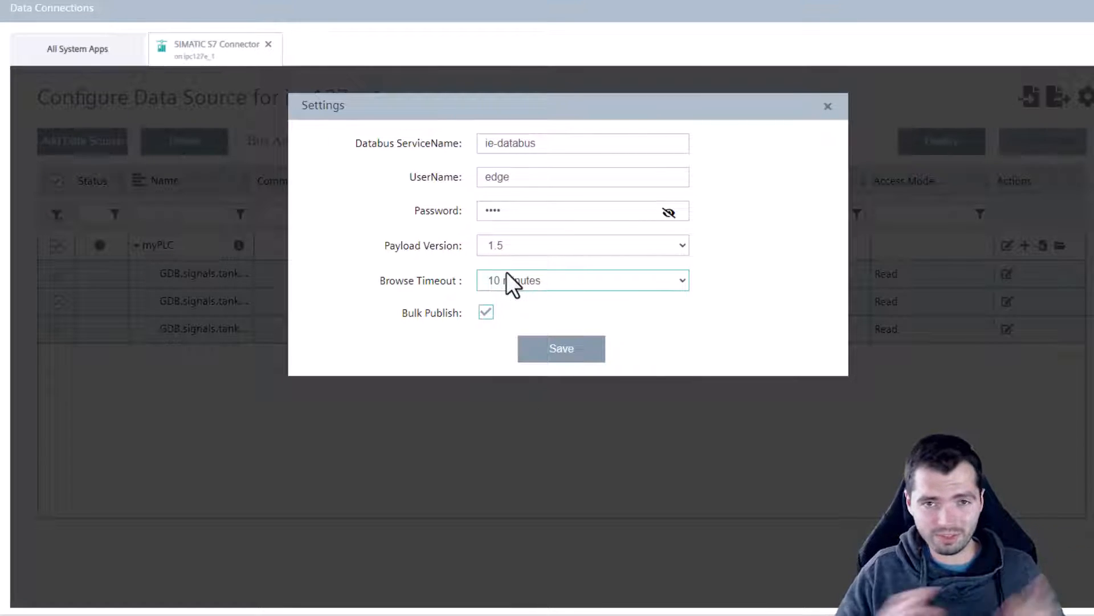
left_click(828, 107)
left_click(1086, 97)
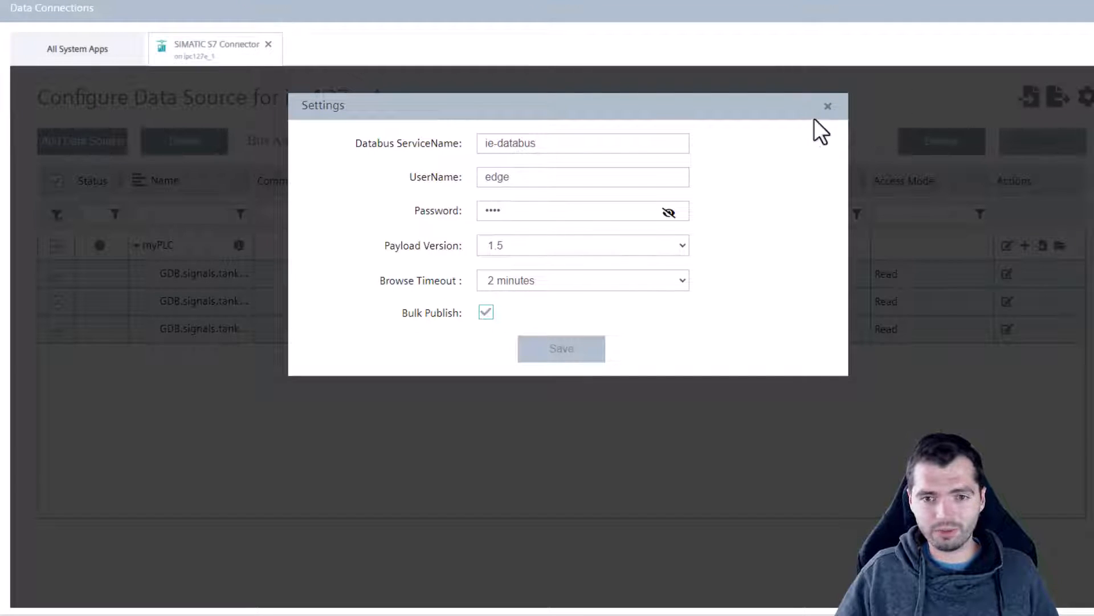
left_click(828, 107)
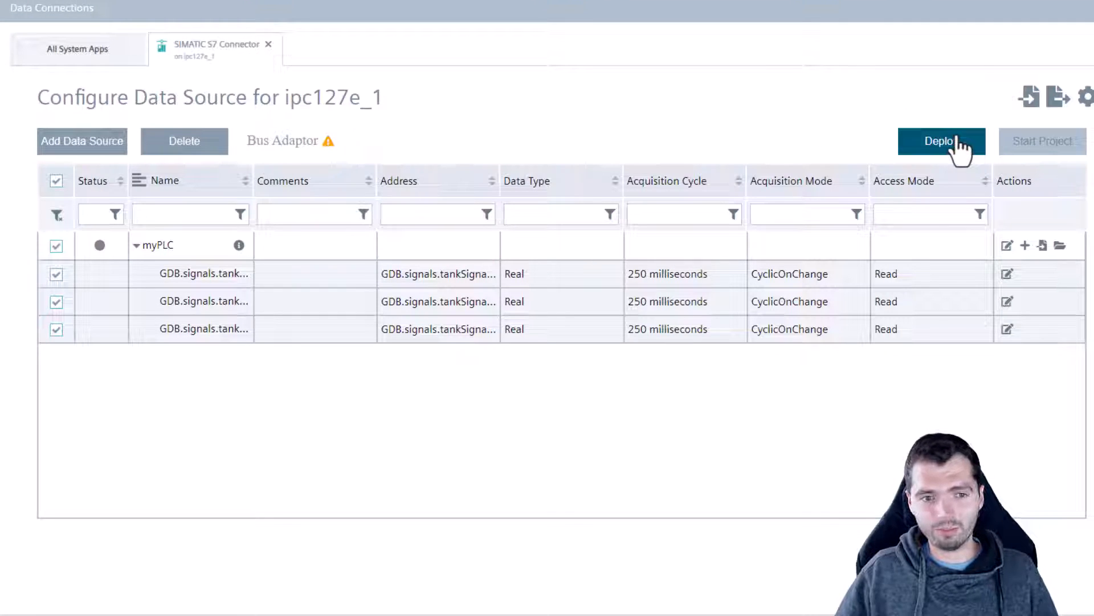
Deploy the myPLC tag configuration to the ipc127e_1 device.
left_click(958, 147)
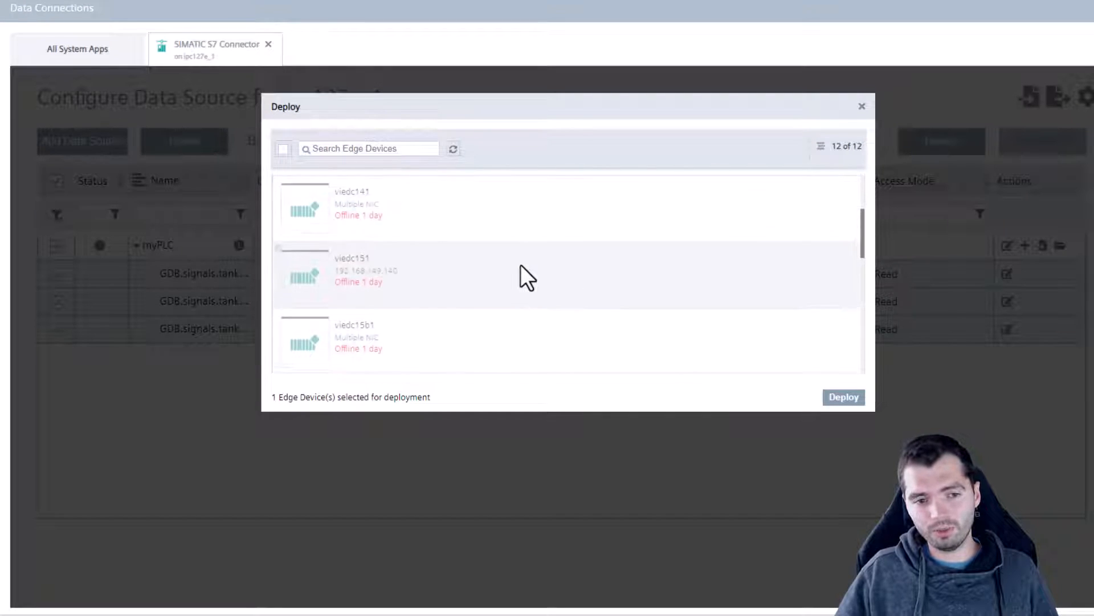
scroll(521, 265, "down", 6)
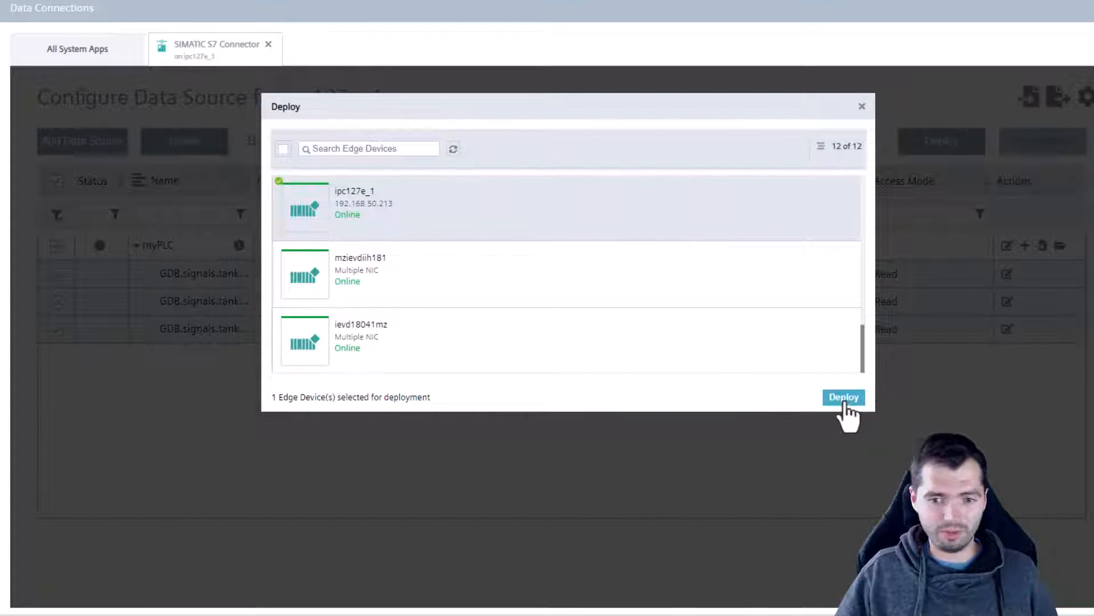
left_click(843, 398)
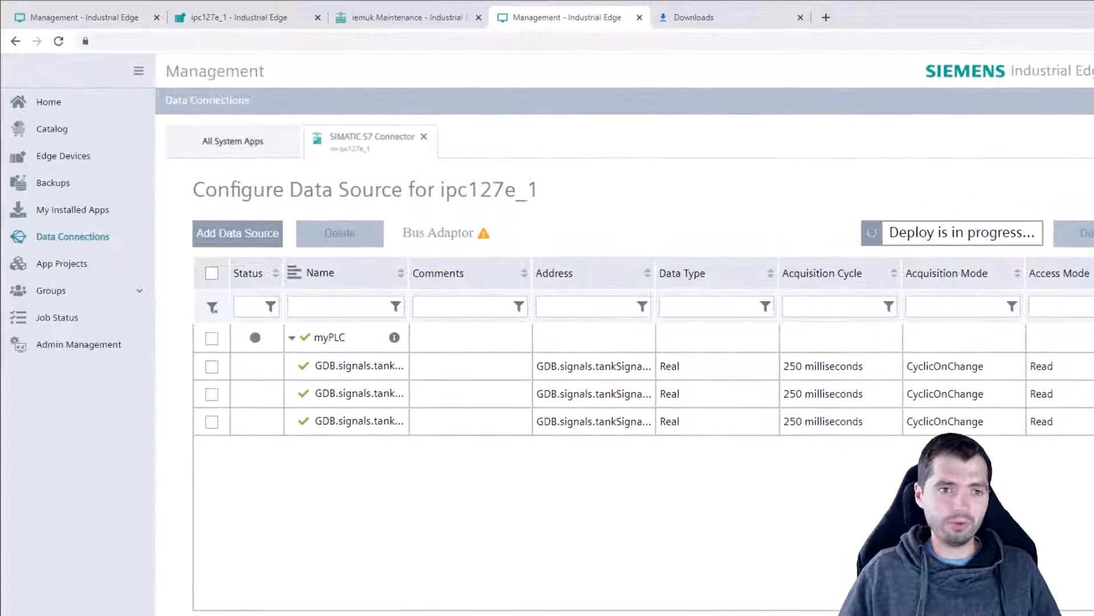
Open the Edge Management Timers configuration on the ipc127e_1 device page.
left_click(225, 15)
left_click(244, 146)
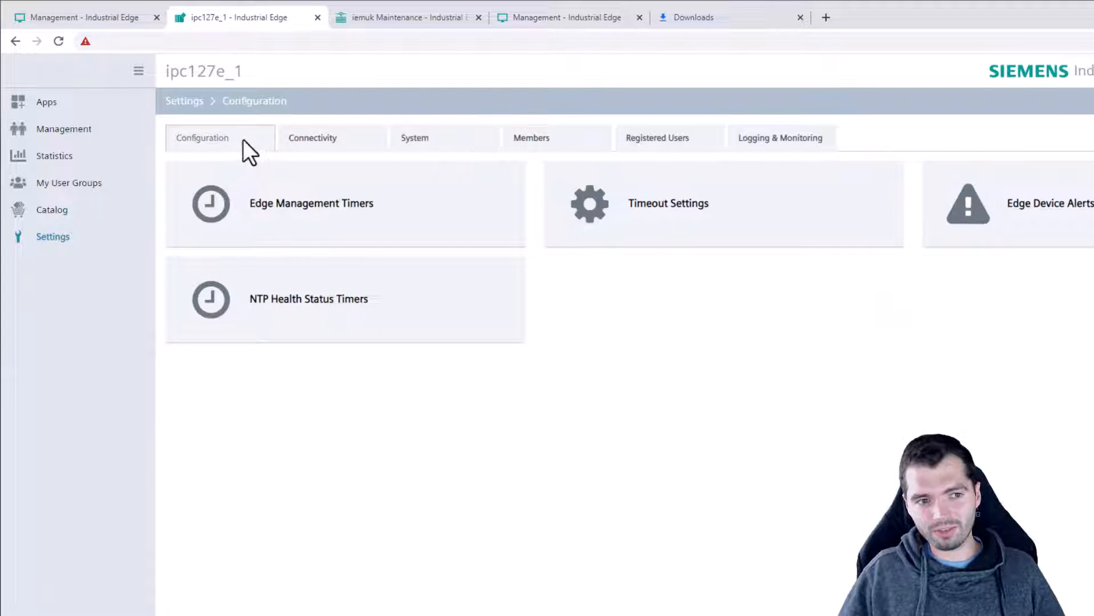
left_click(320, 205)
left_click_drag(482, 129, 592, 127)
left_click(598, 129)
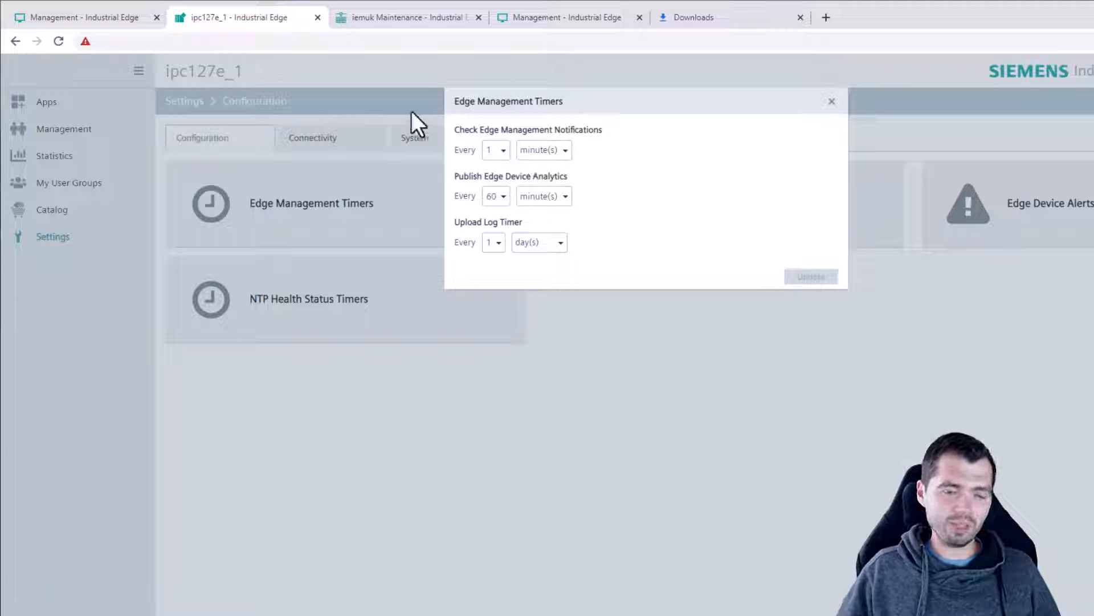
Set Check Notifications to every 10 seconds and apply the update.
left_click(570, 15)
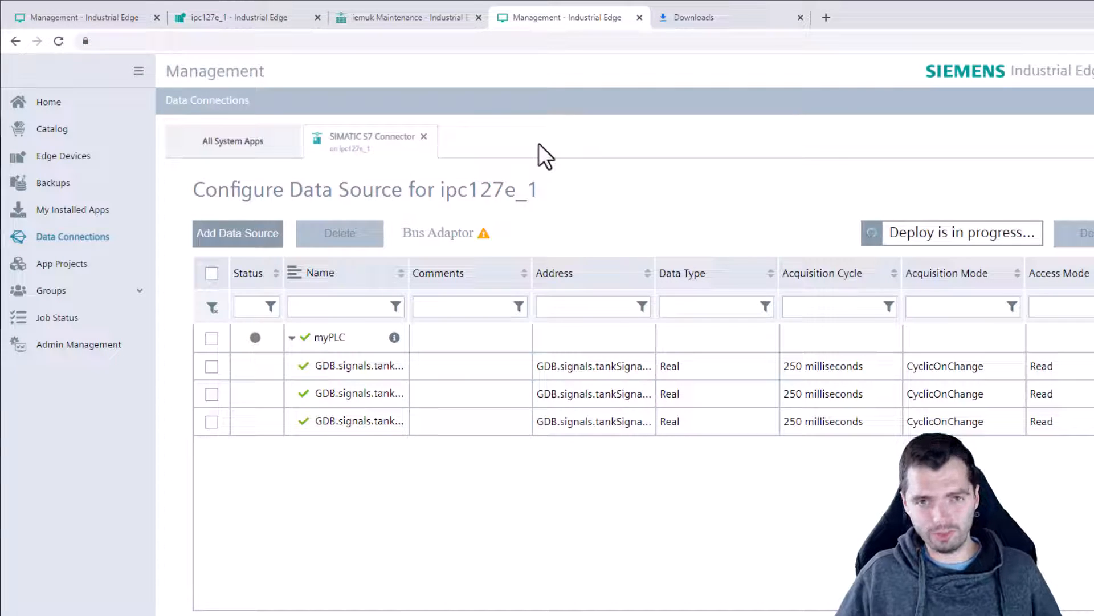
left_click(240, 26)
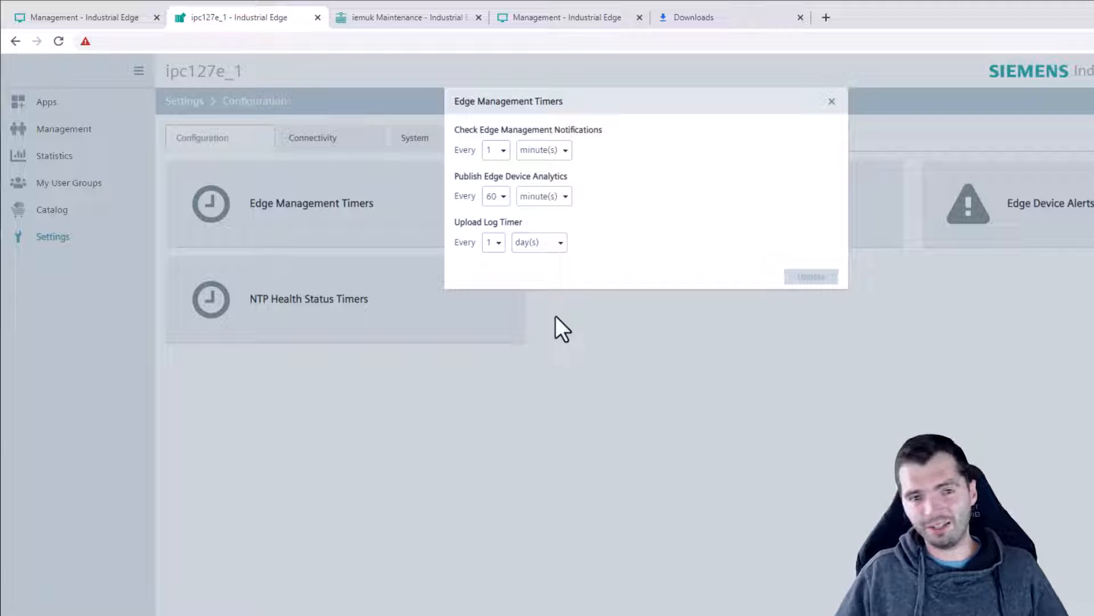
left_click(566, 157)
left_click(558, 179)
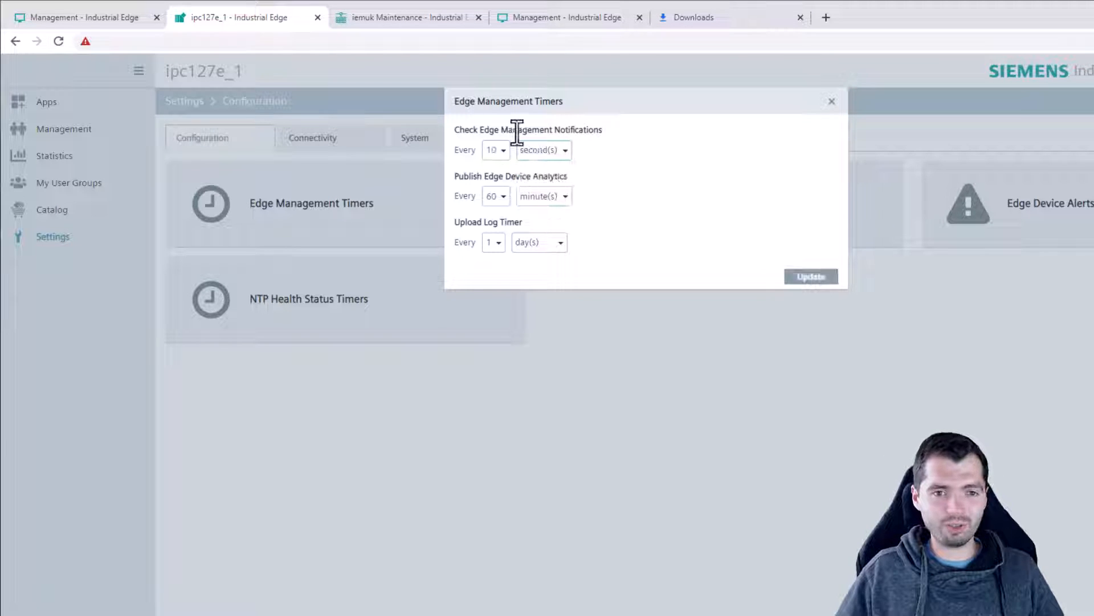
left_click(812, 277)
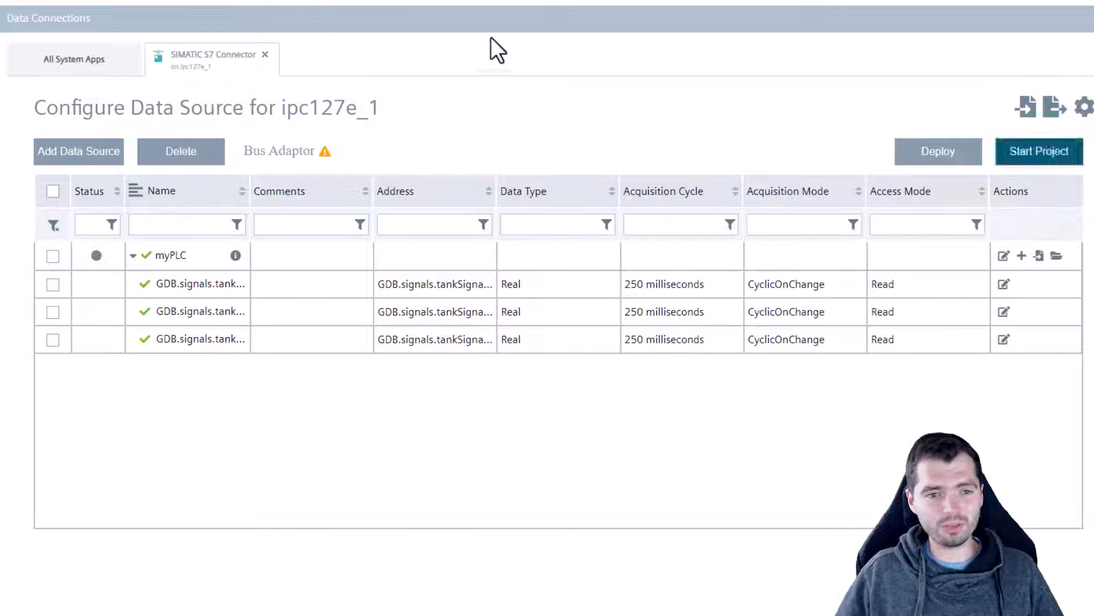
Start the S7 Connector project and confirm myPLC's connection state is Good.
left_click(1059, 152)
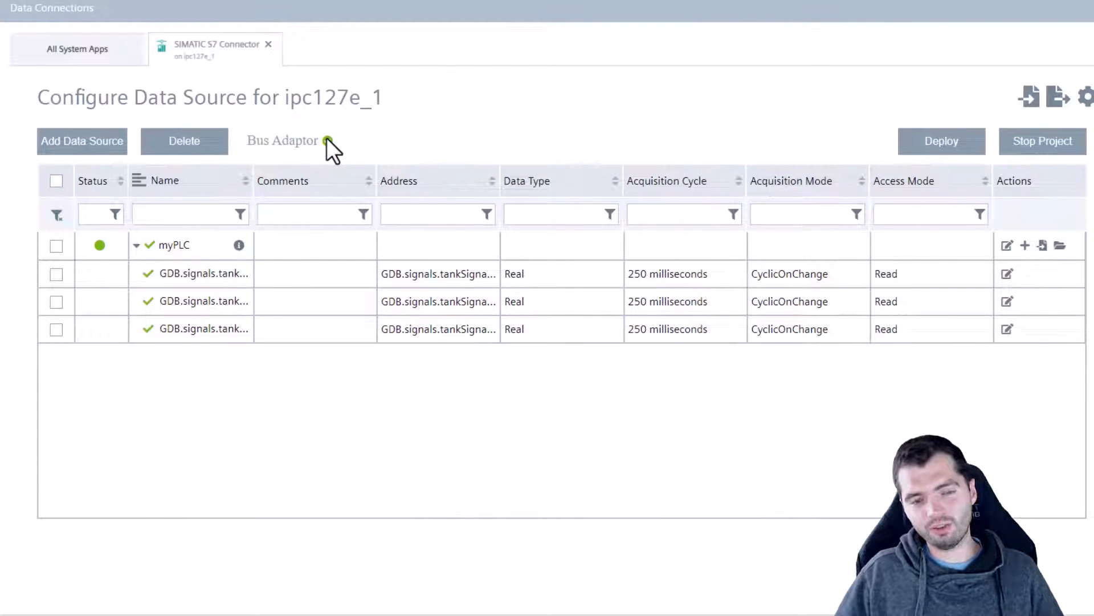
left_click(1086, 97)
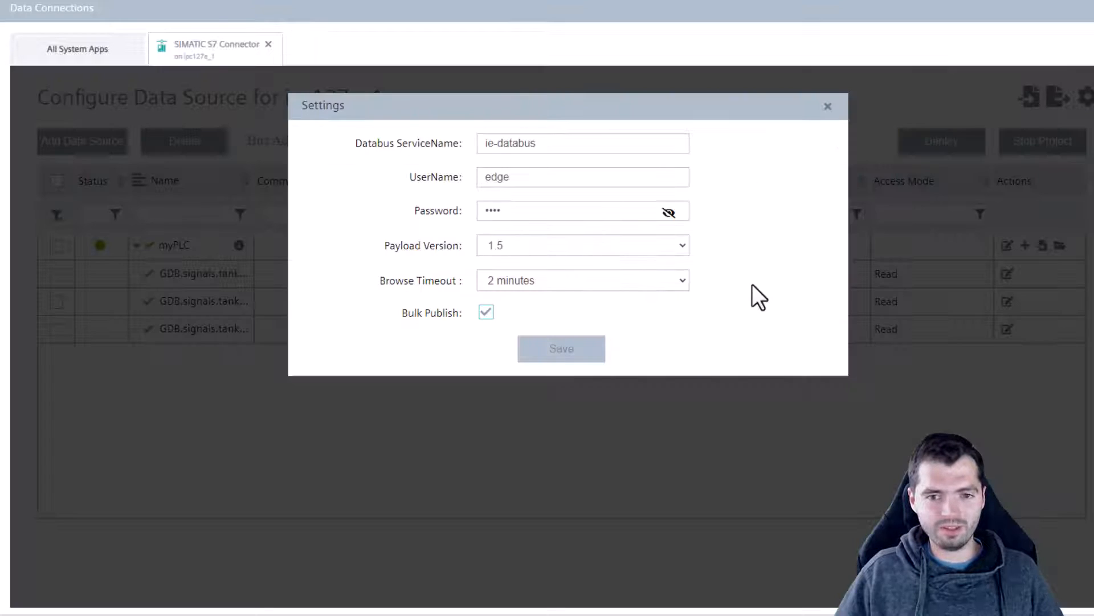
left_click(828, 106)
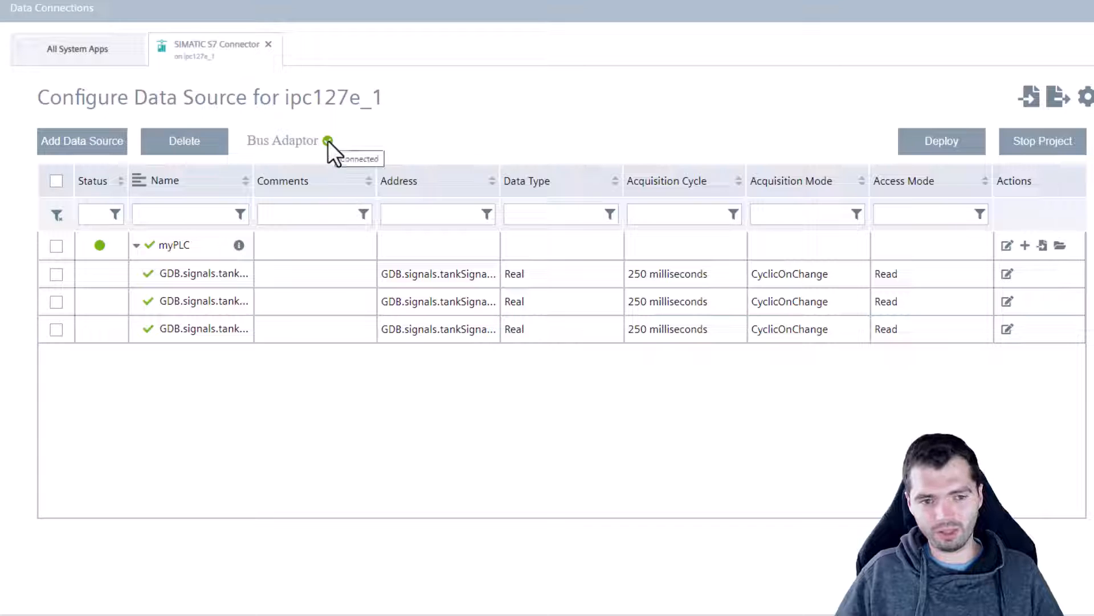
mouse_move(98, 245)
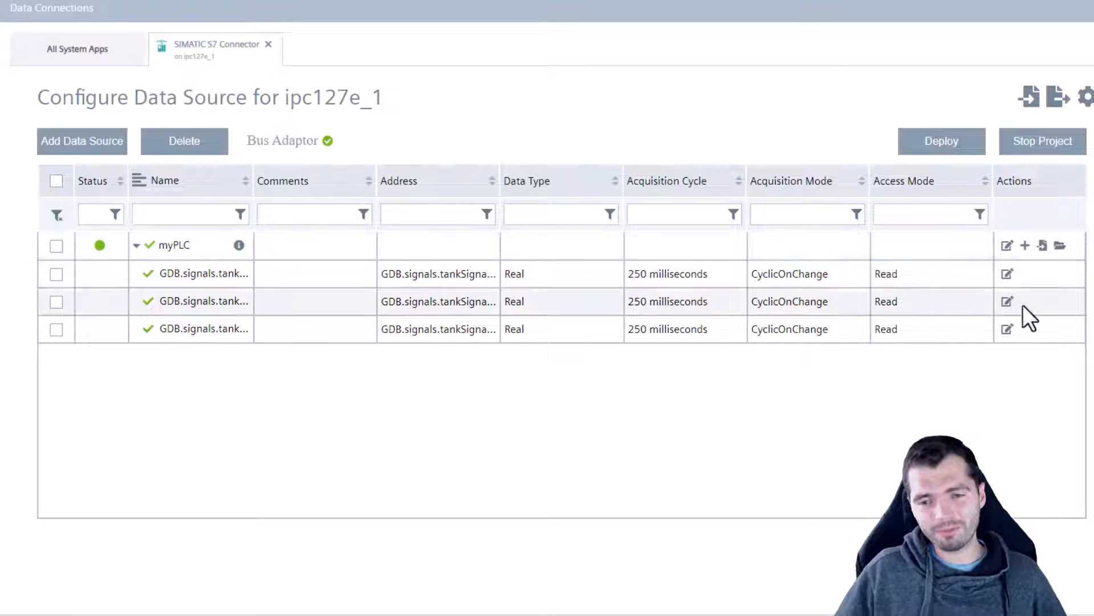
left_click(1007, 246)
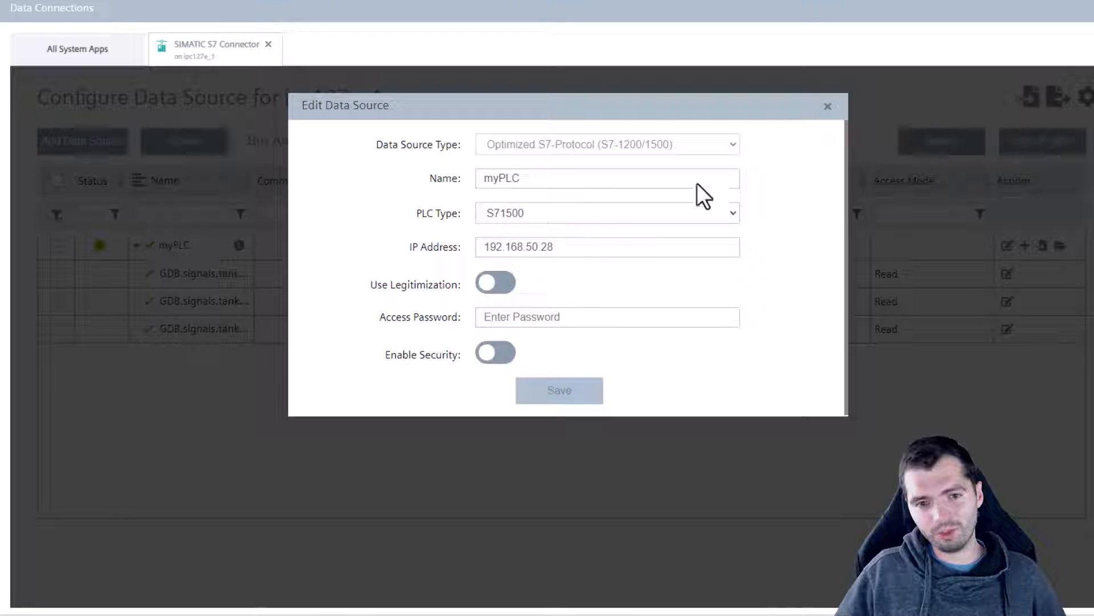
left_click(828, 109)
left_click(1024, 246)
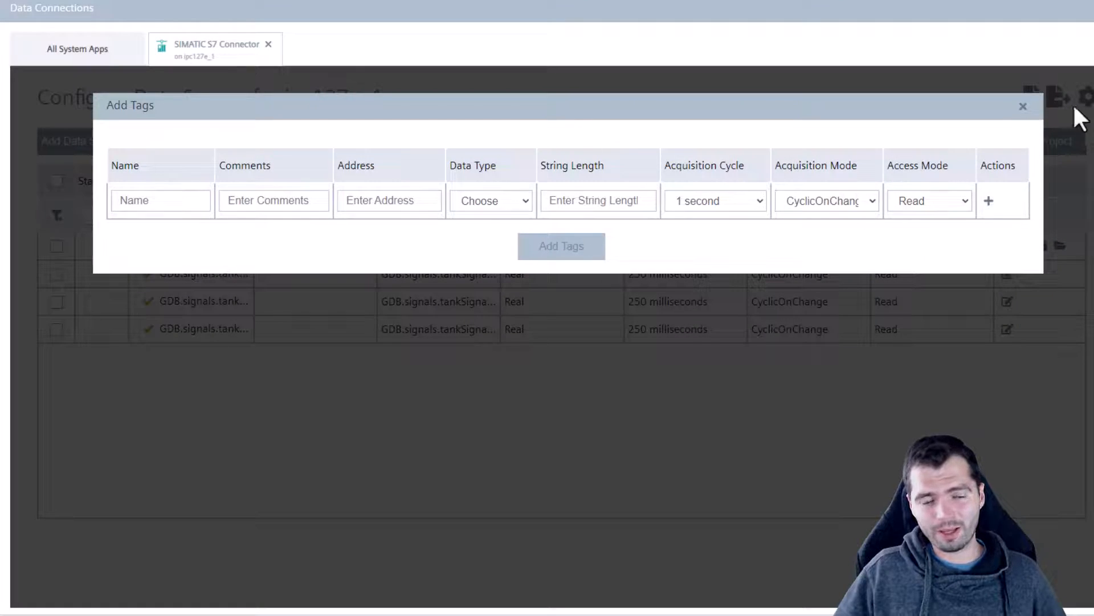
left_click(1023, 107)
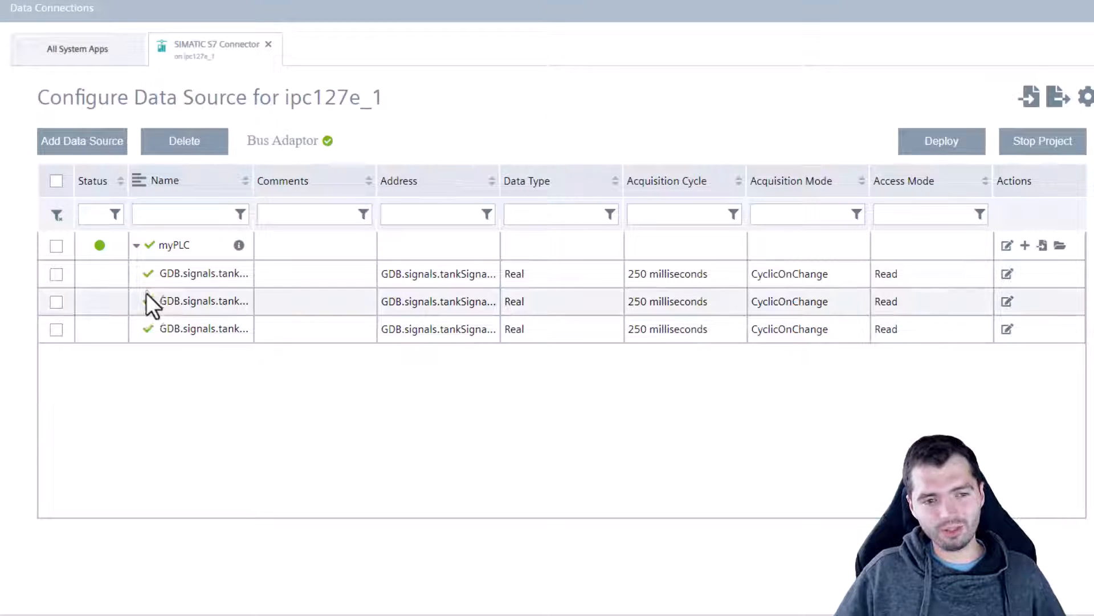
mouse_move(147, 245)
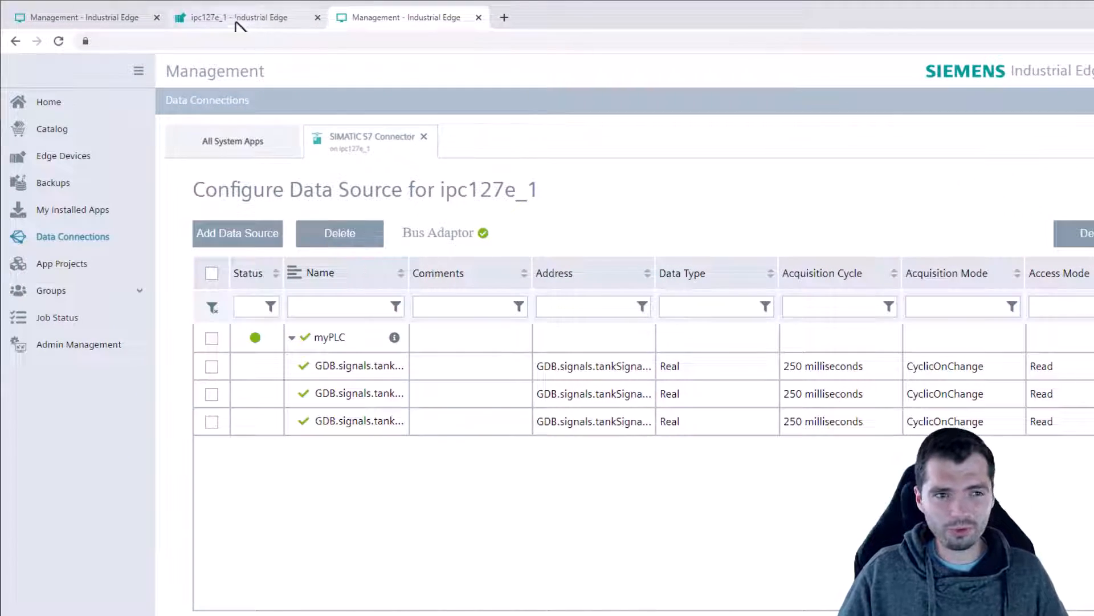
Launch the IE Databus system app on device ipc127e_1.
left_click(245, 23)
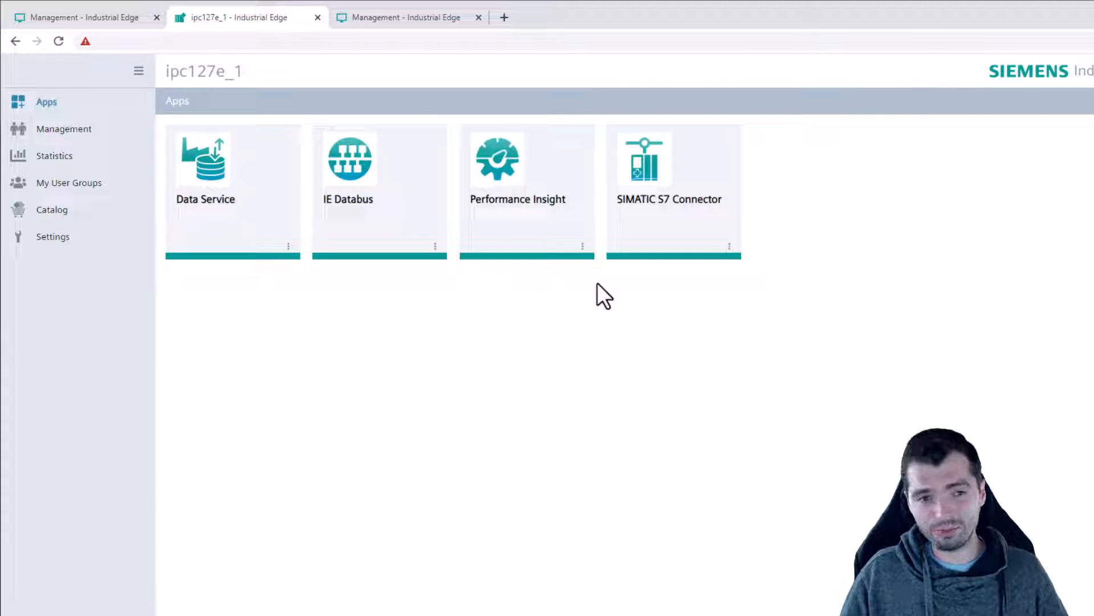
left_click(463, 23)
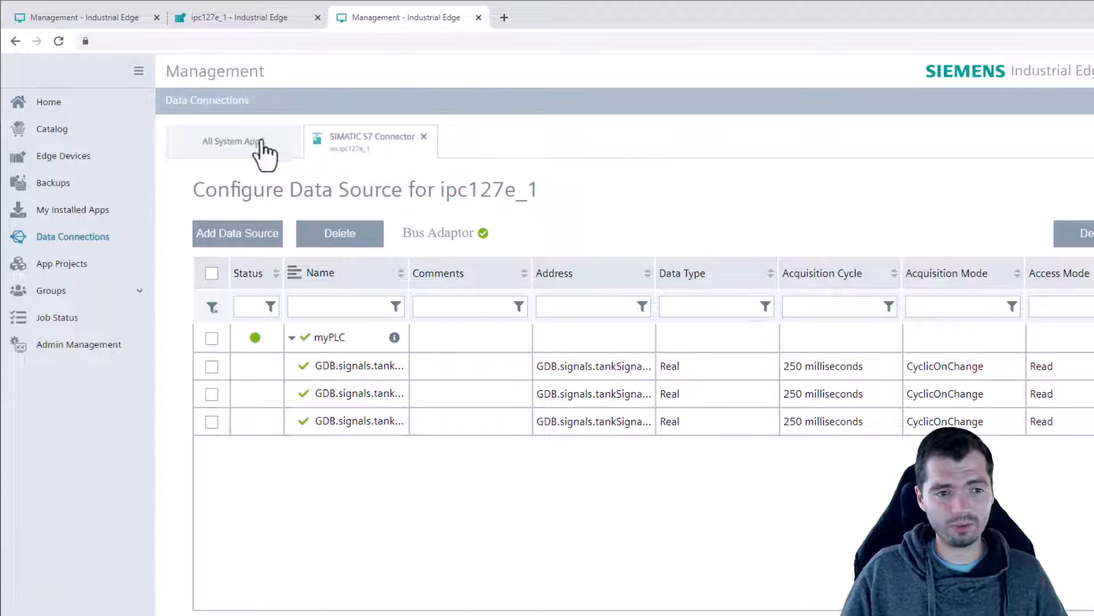
left_click(234, 148)
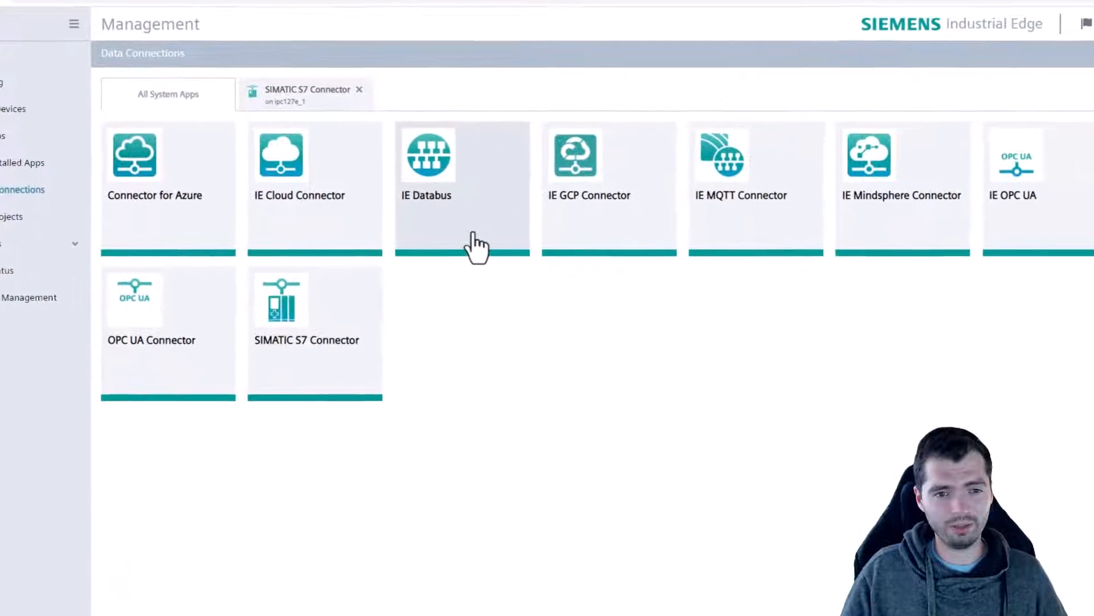
left_click(530, 279)
left_click(452, 219)
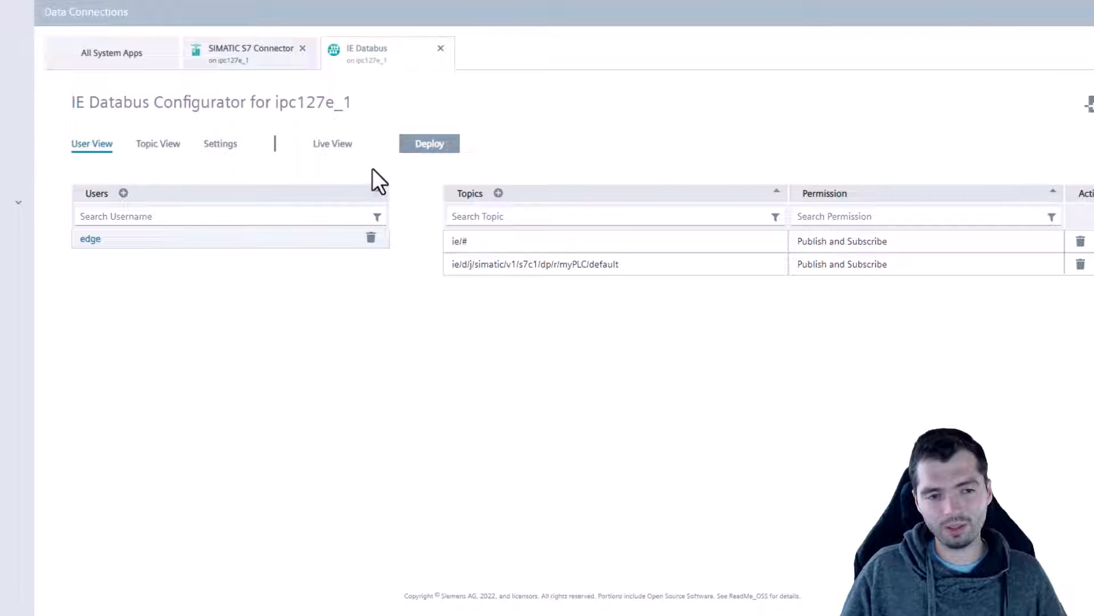
Look at the Live View topic list without adding any topic.
left_click(332, 143)
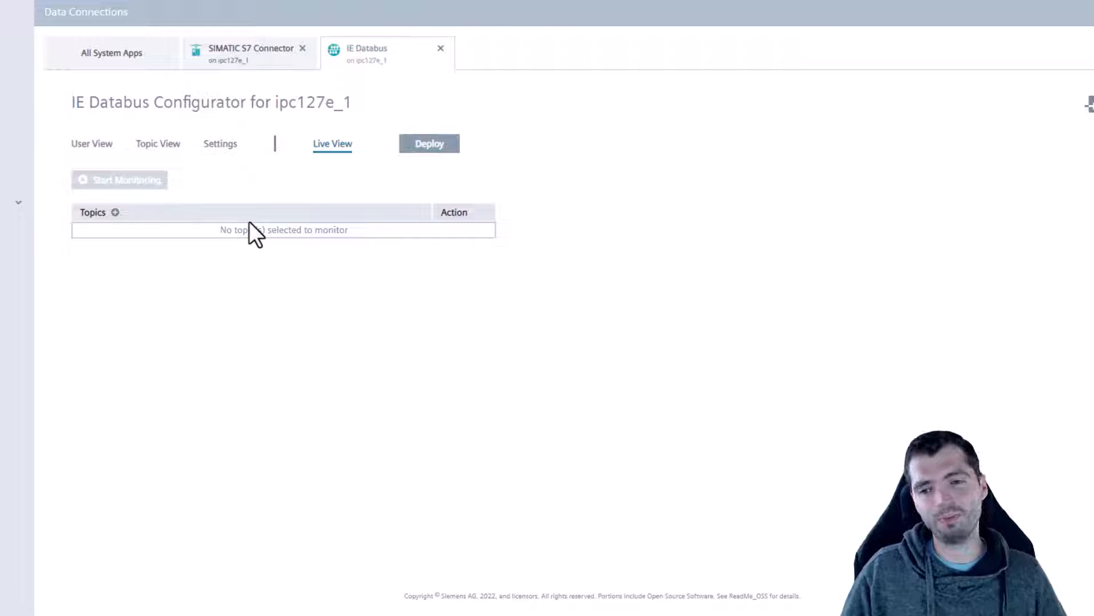
left_click(115, 212)
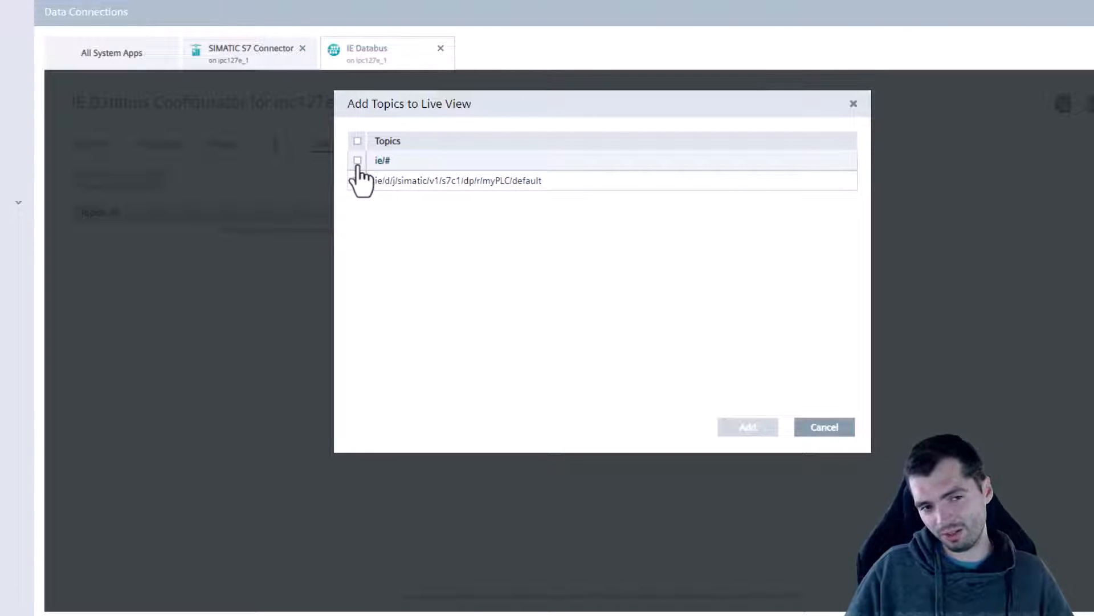
left_click(833, 431)
Show the User View and highlight the simatic and myPLC parts of the ie/d/j/simatic/v1/s7c1/dp/r/myPLC/default topic.
left_click(92, 143)
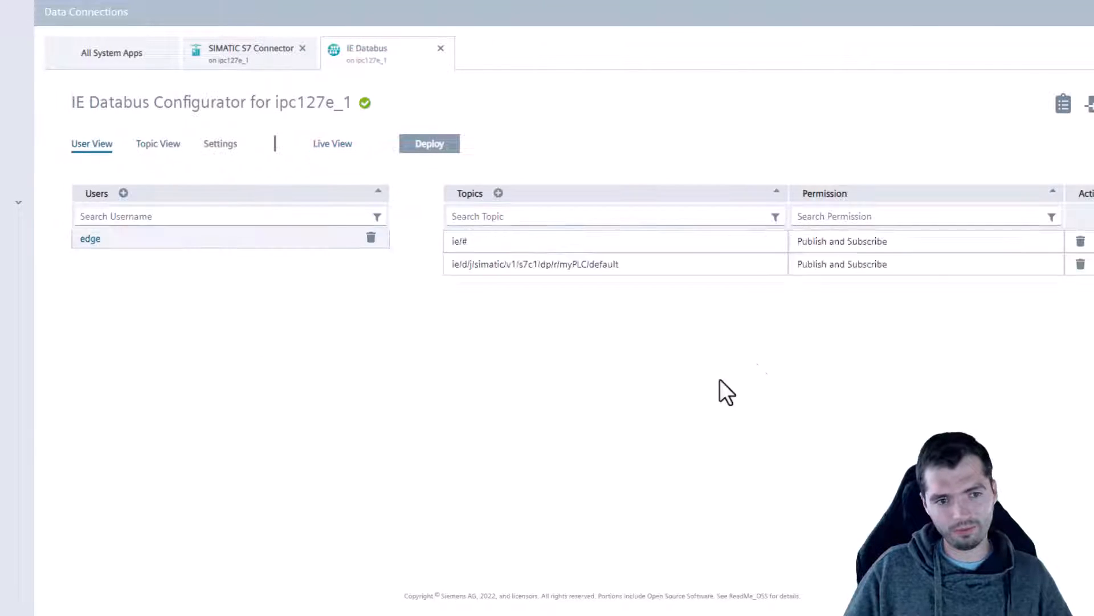
left_click_drag(480, 241, 346, 272)
left_click_drag(431, 277, 443, 267)
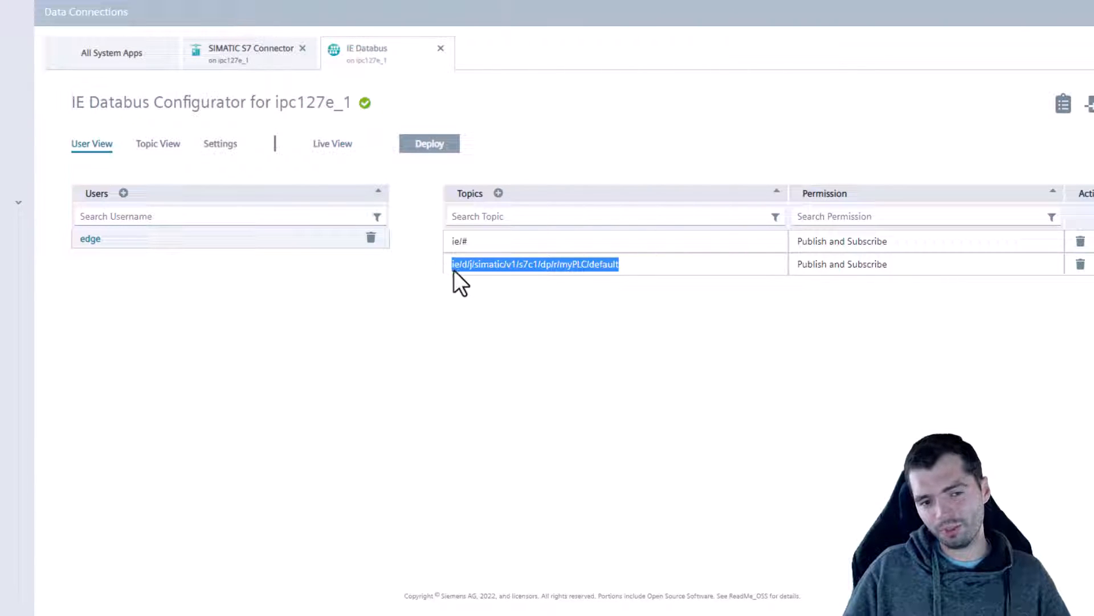
left_click(457, 268)
left_click_drag(475, 266, 515, 269)
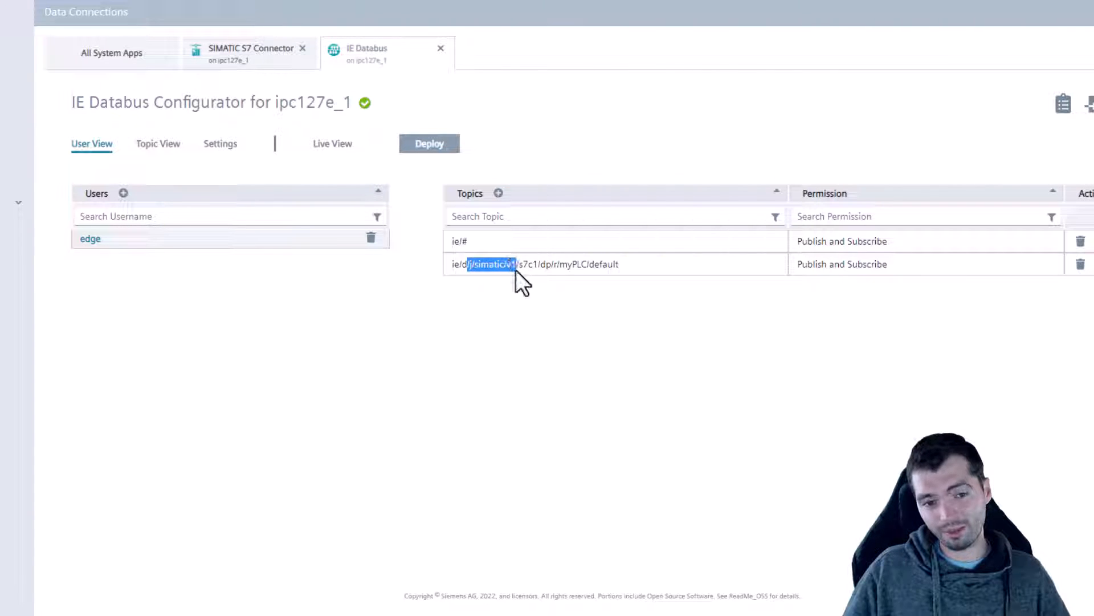
left_click(548, 266)
left_click_drag(552, 265, 566, 268)
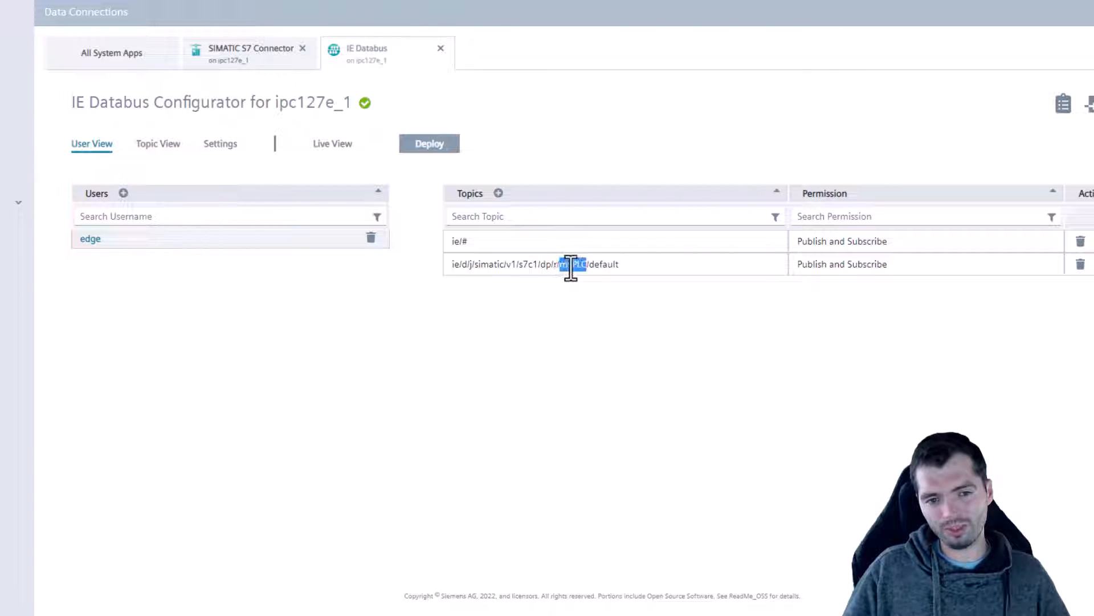
left_click(234, 52)
left_click(353, 60)
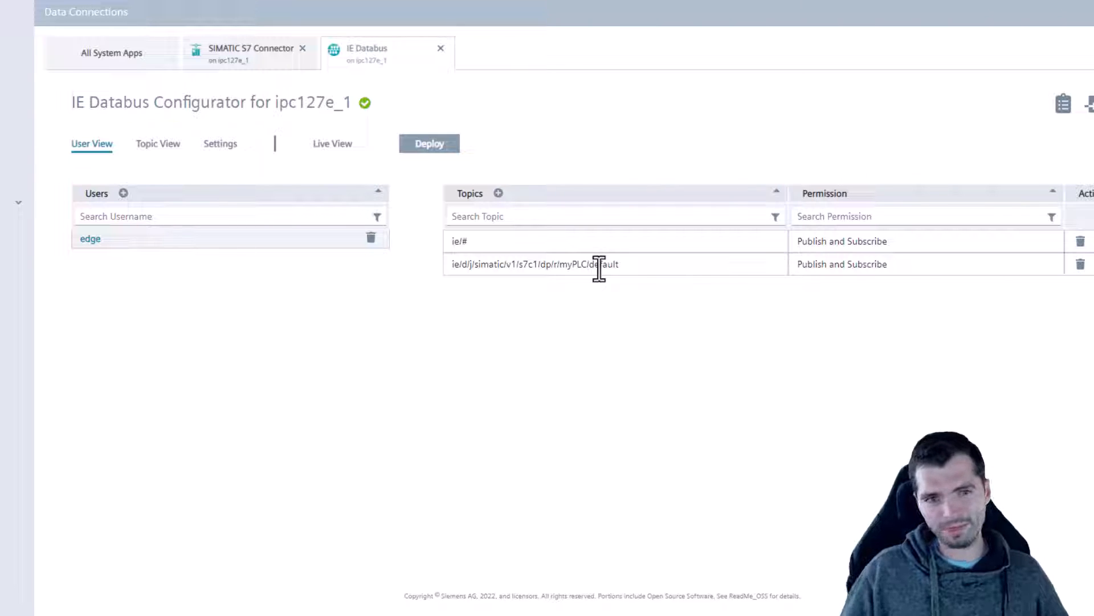
Browse the Live View topic list, toggling ie/# on and off without adding it.
left_click(329, 147)
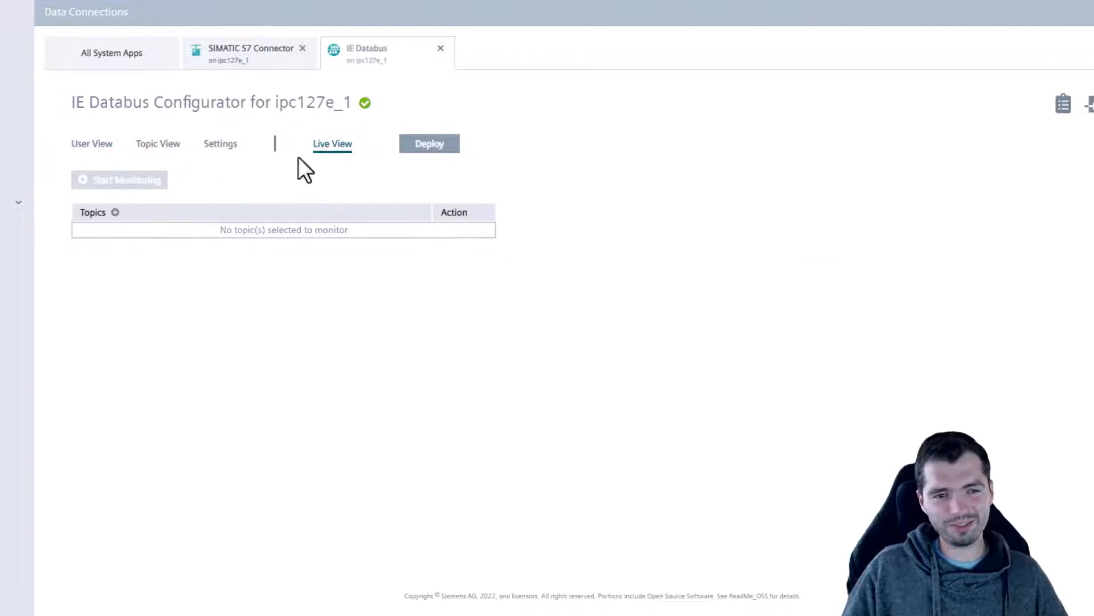
left_click(116, 212)
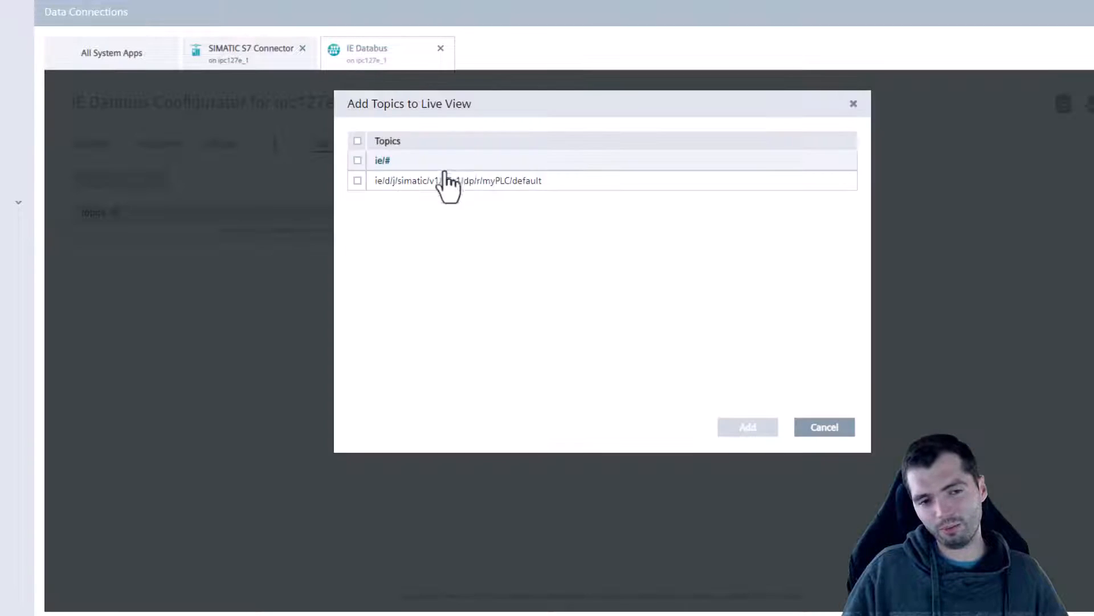
left_click(357, 161)
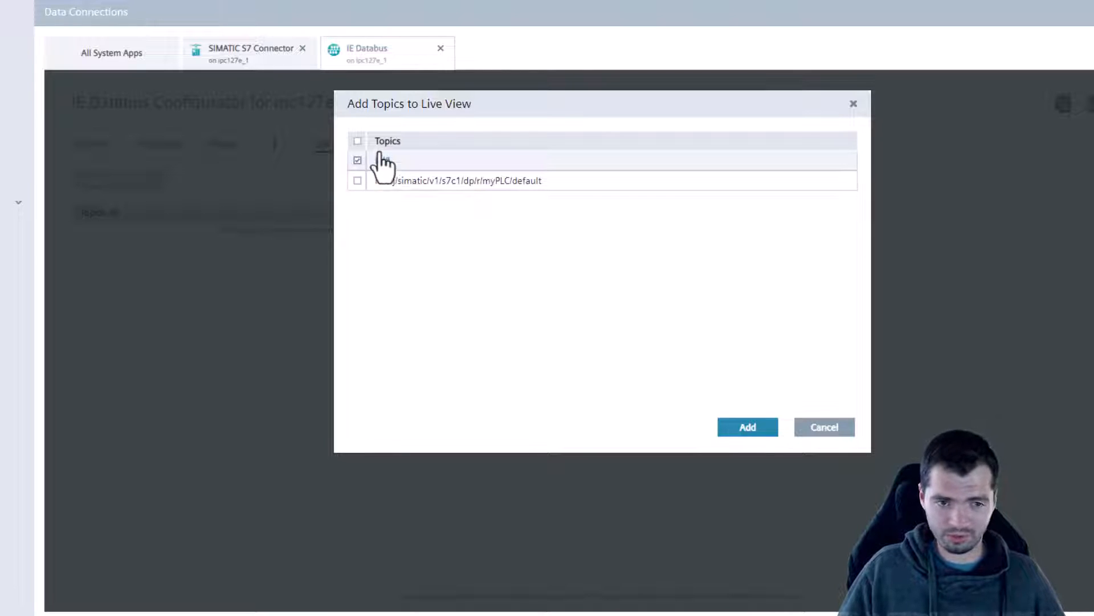
left_click(357, 160)
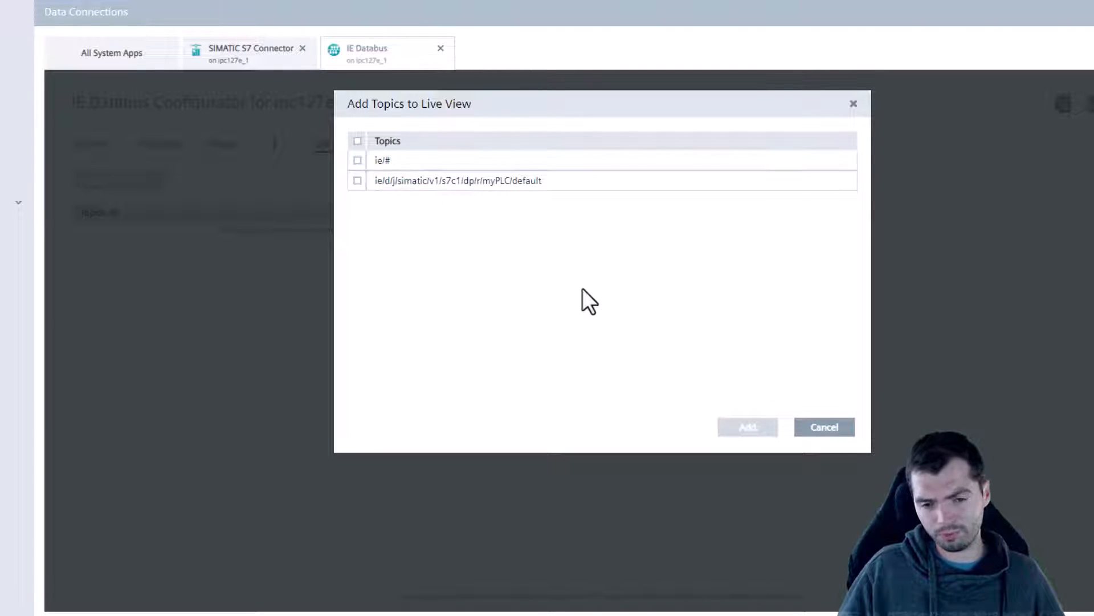
left_click(828, 430)
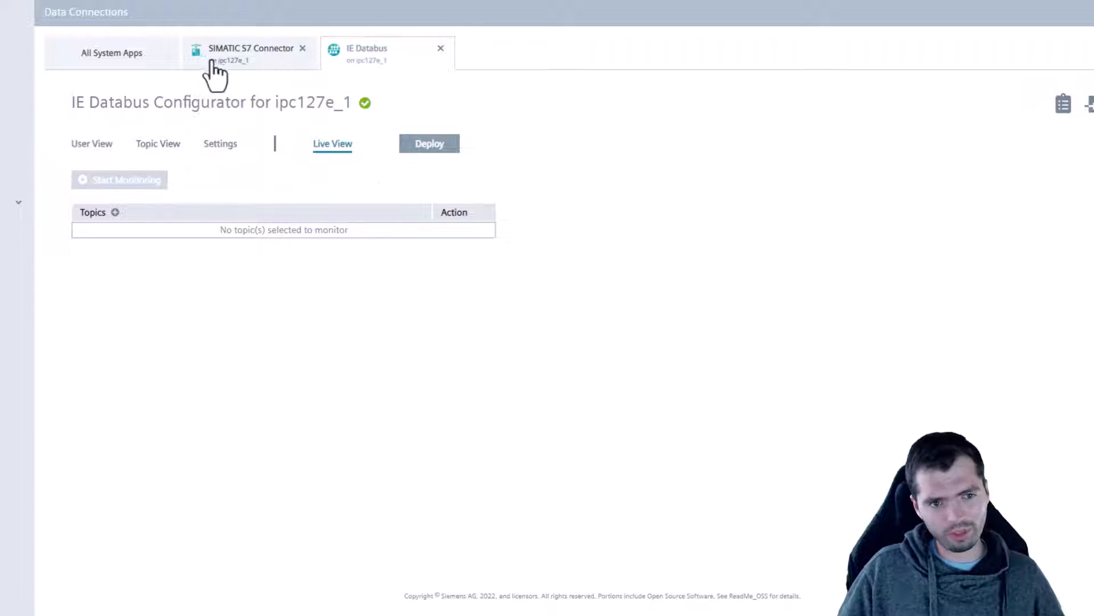
Look up the myPLC topic name under the databus users without adding a topic.
left_click(91, 144)
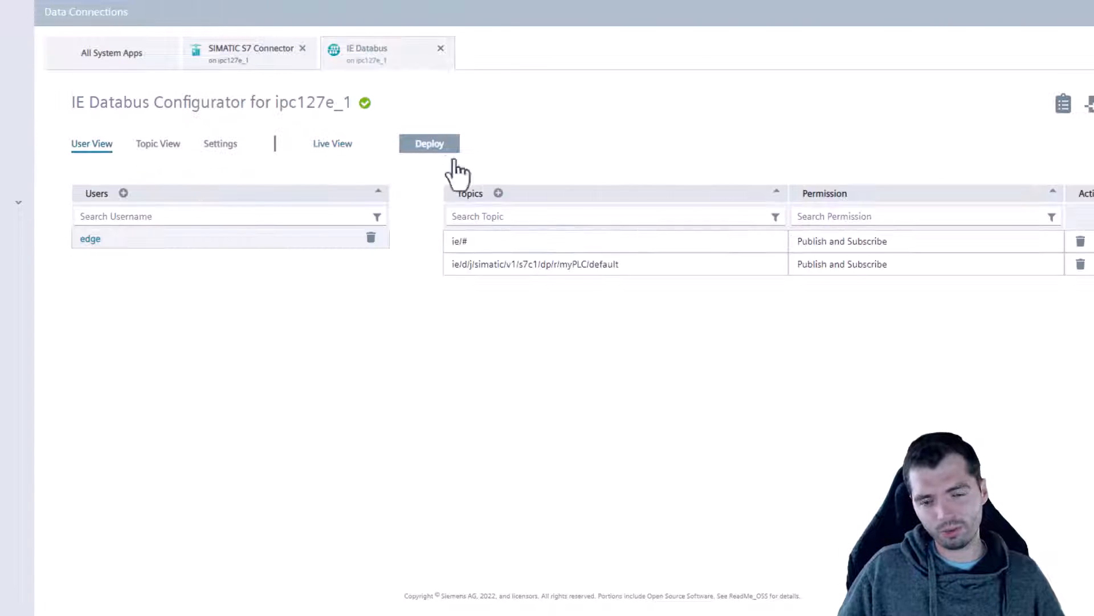
left_click(498, 193)
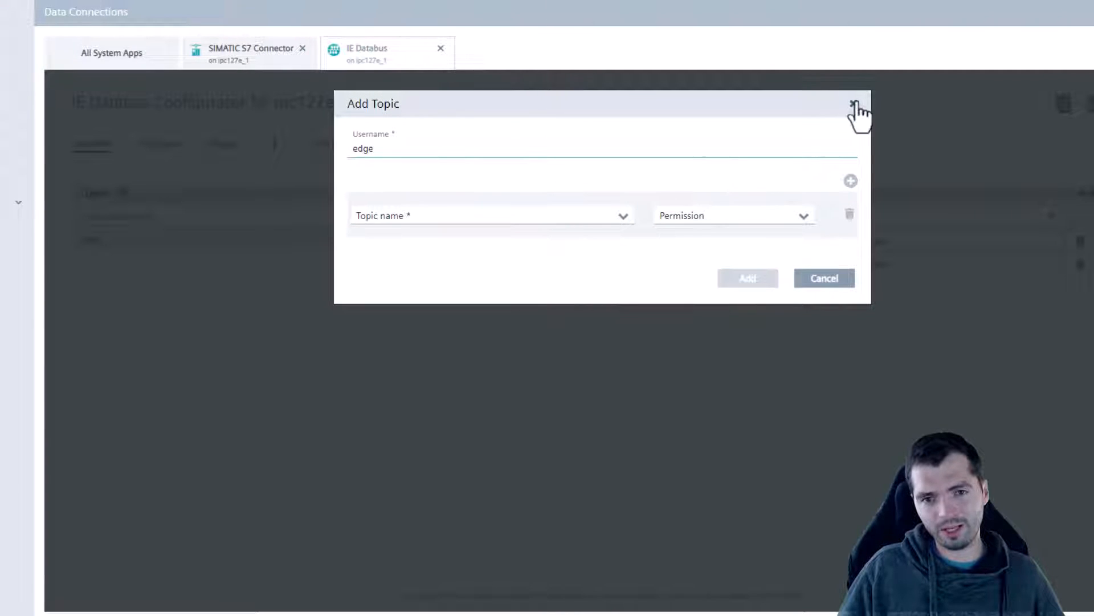
left_click(855, 103)
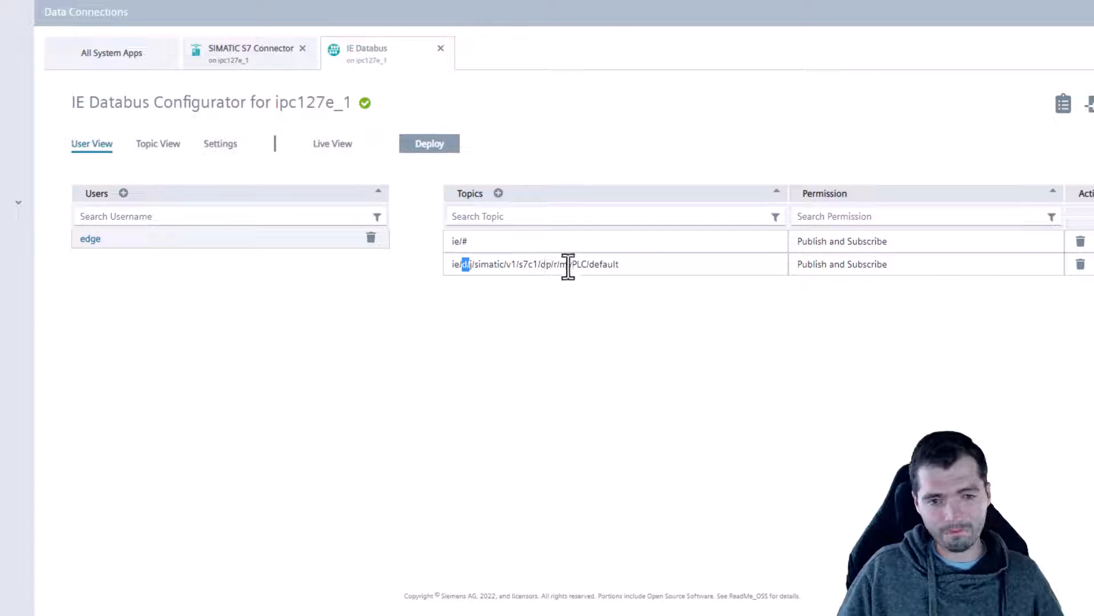
left_click_drag(568, 266, 524, 268)
left_click(631, 429)
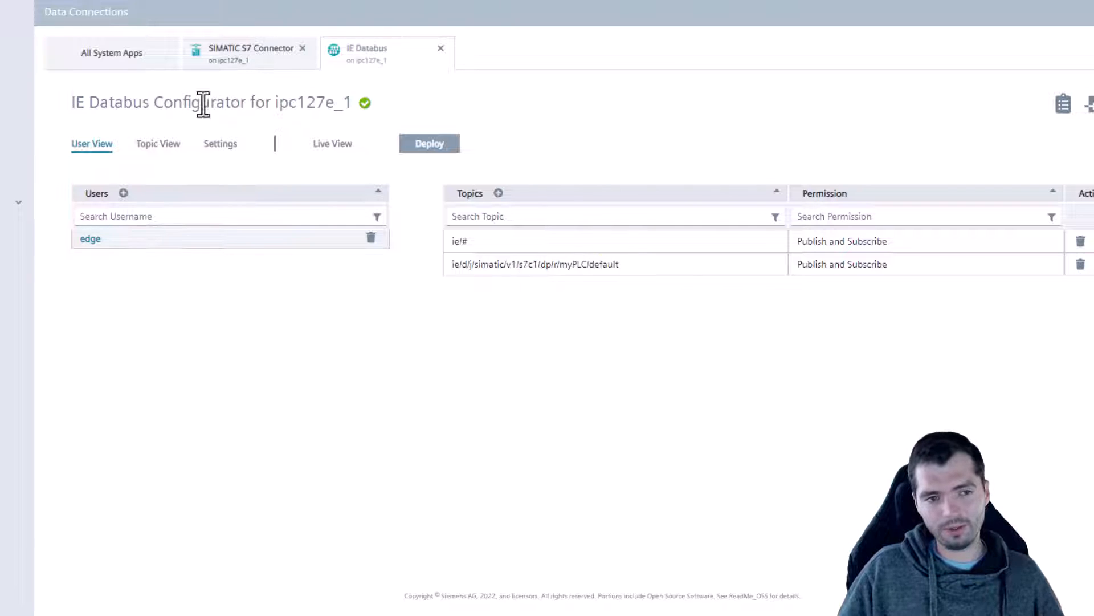
Add the myPLC topic to the IE Databus Live View for monitoring.
left_click(346, 149)
left_click(115, 212)
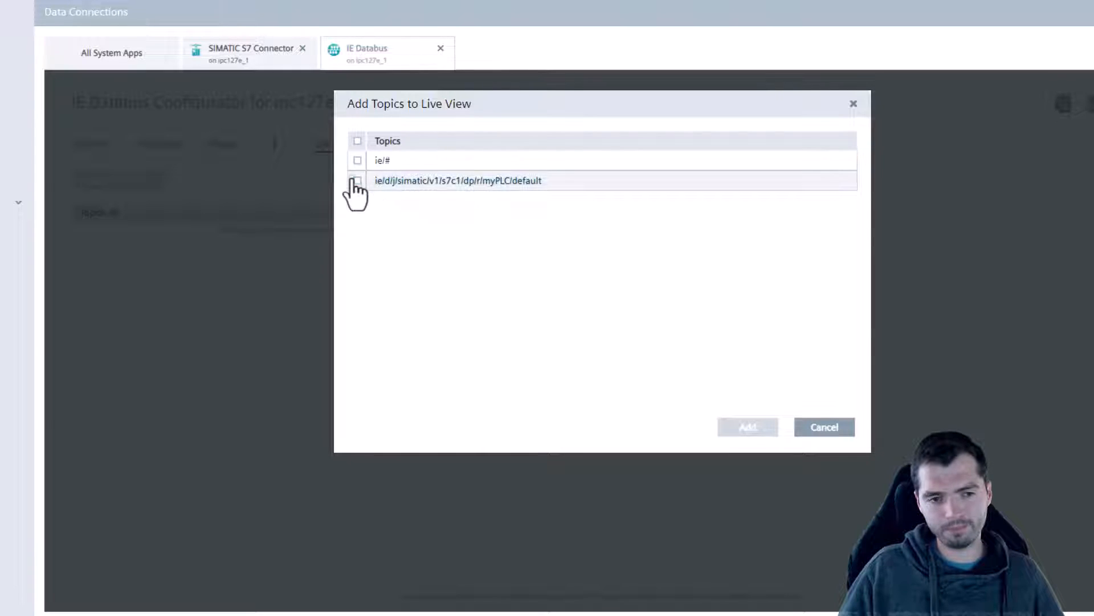
left_click(357, 180)
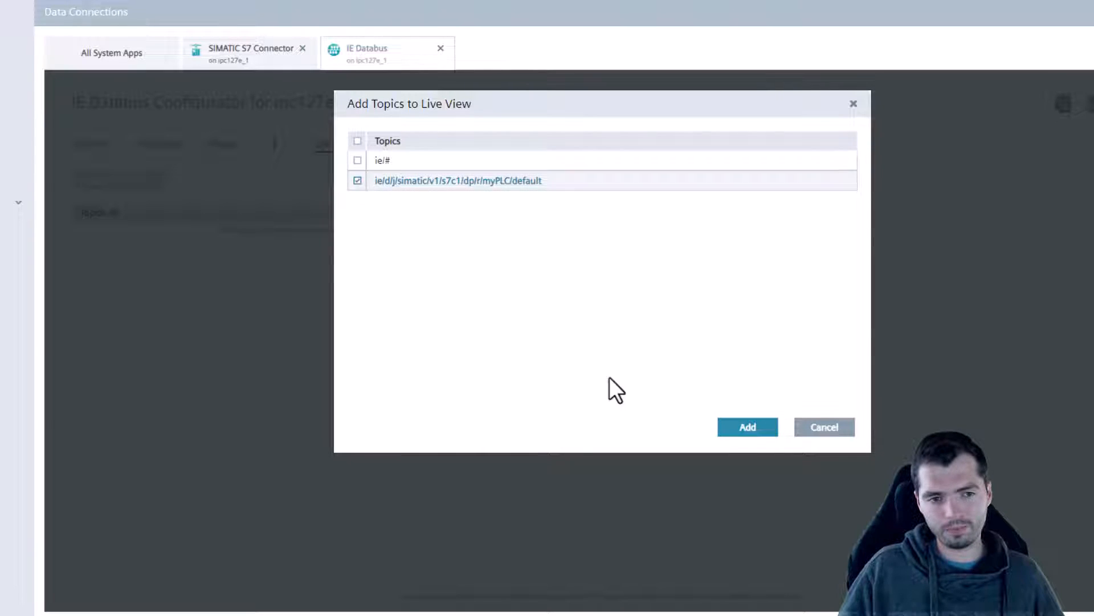
left_click(732, 434)
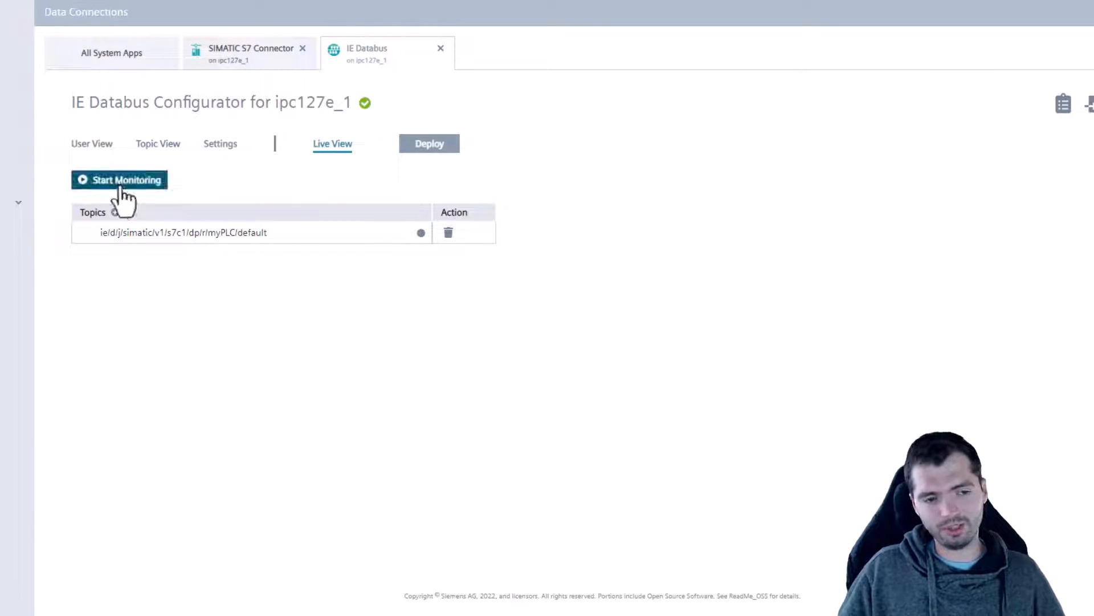
left_click(117, 181)
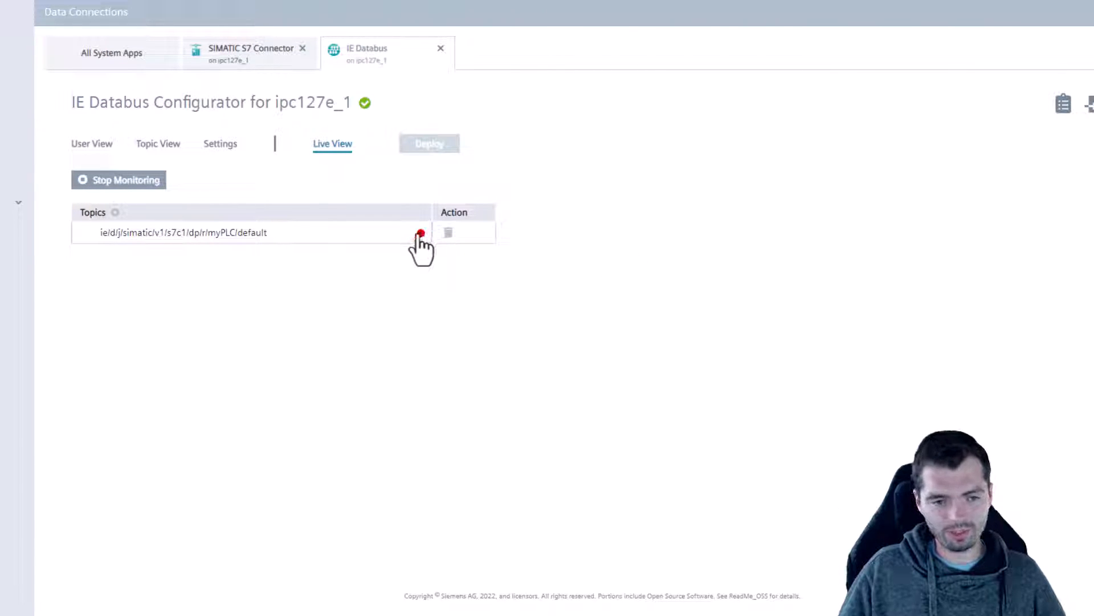
mouse_move(423, 235)
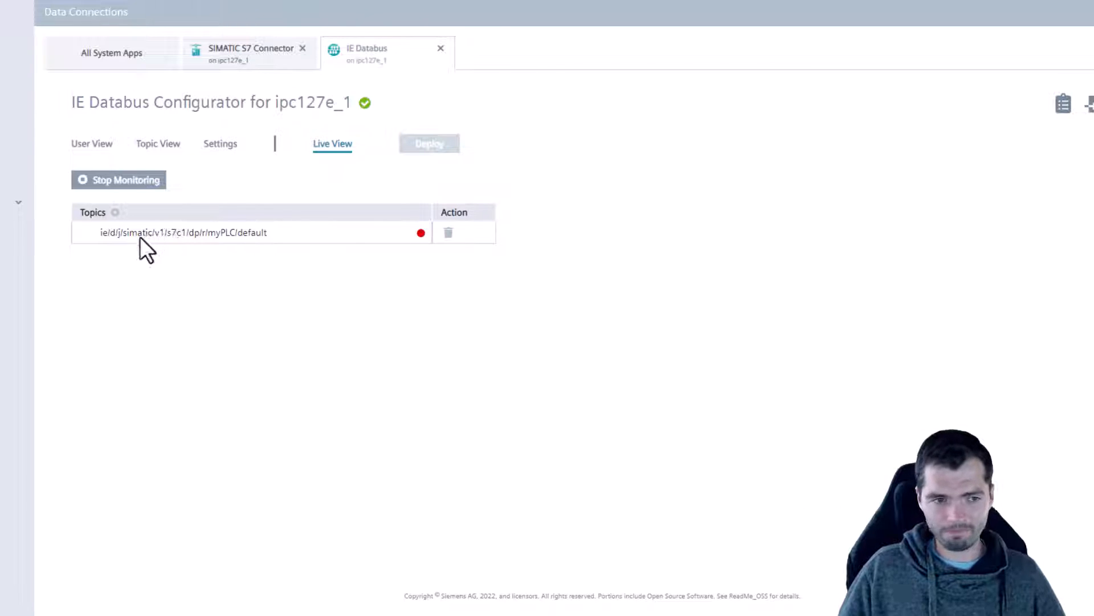
left_click_drag(97, 237, 271, 230)
left_click(198, 412)
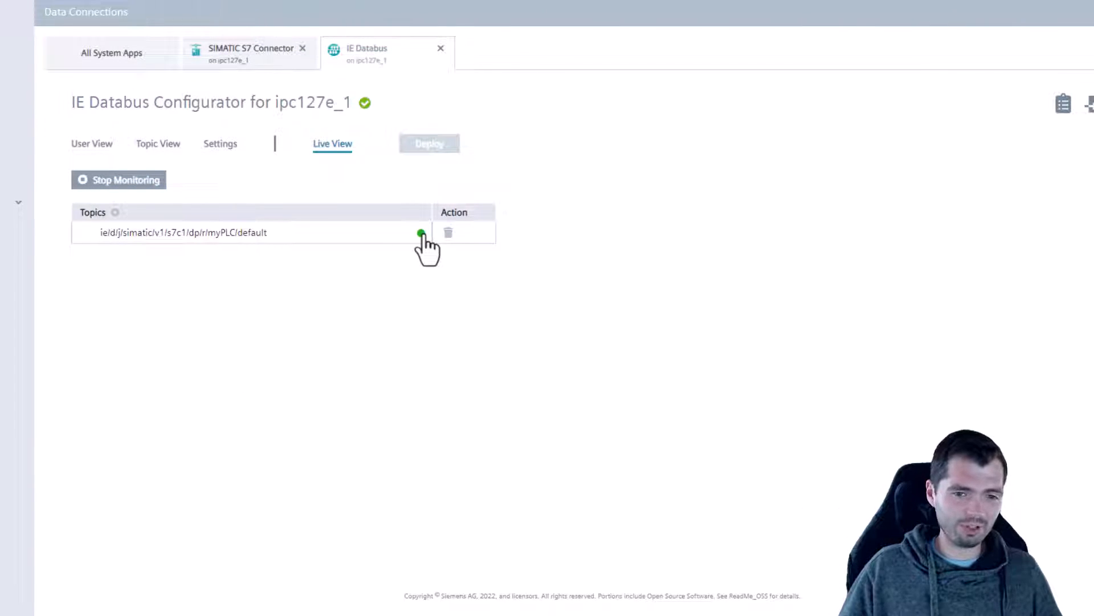
mouse_move(422, 235)
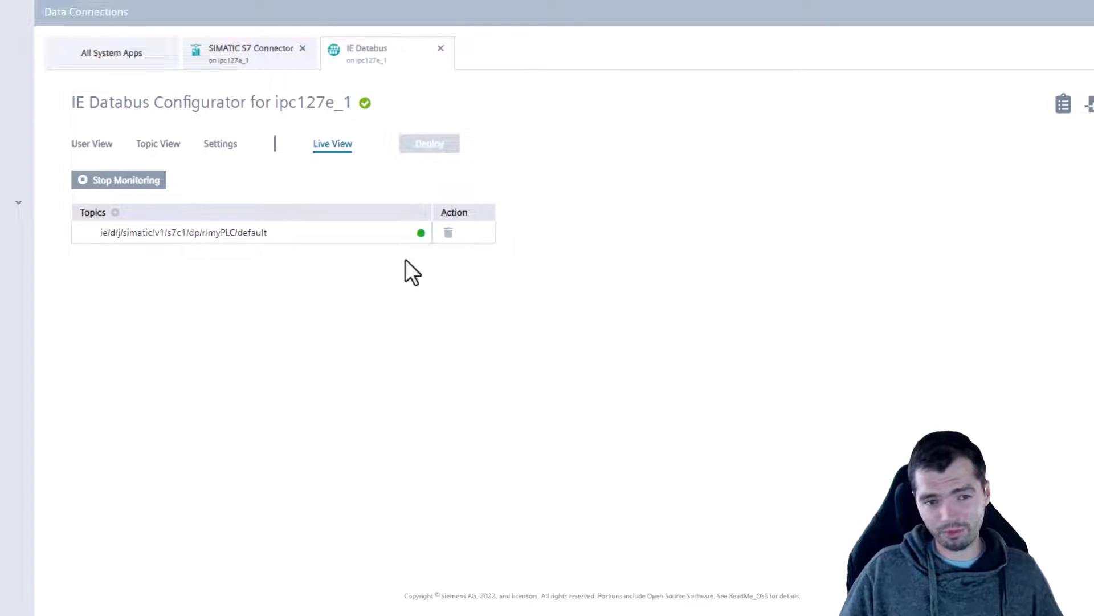
left_click(104, 183)
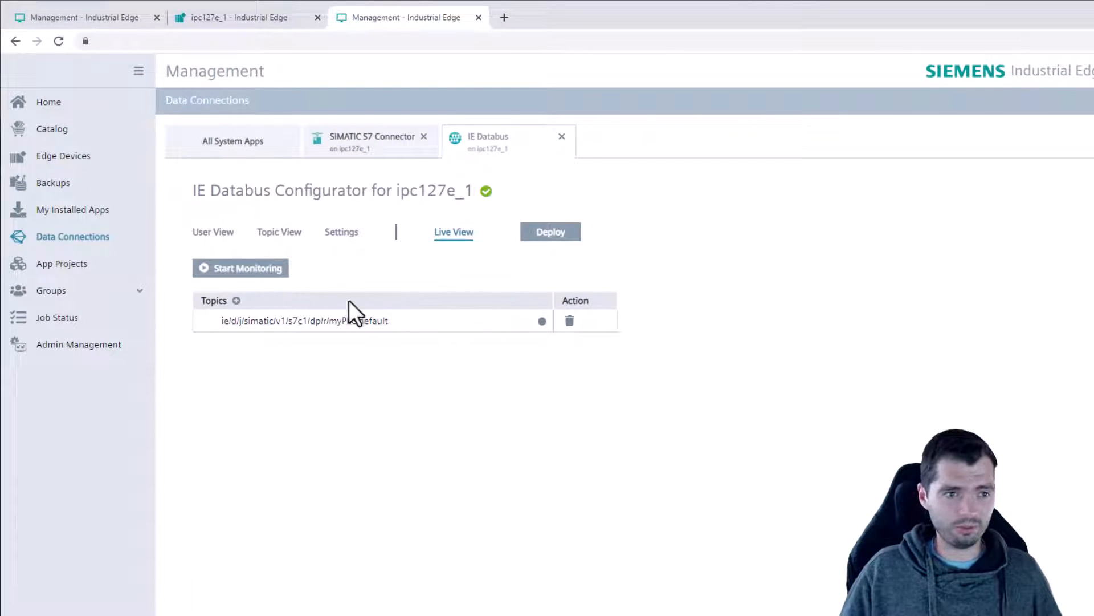
Open the SIMATIC S7 Connector settings in the ipc127e_1 device's Data Service app.
left_click(271, 22)
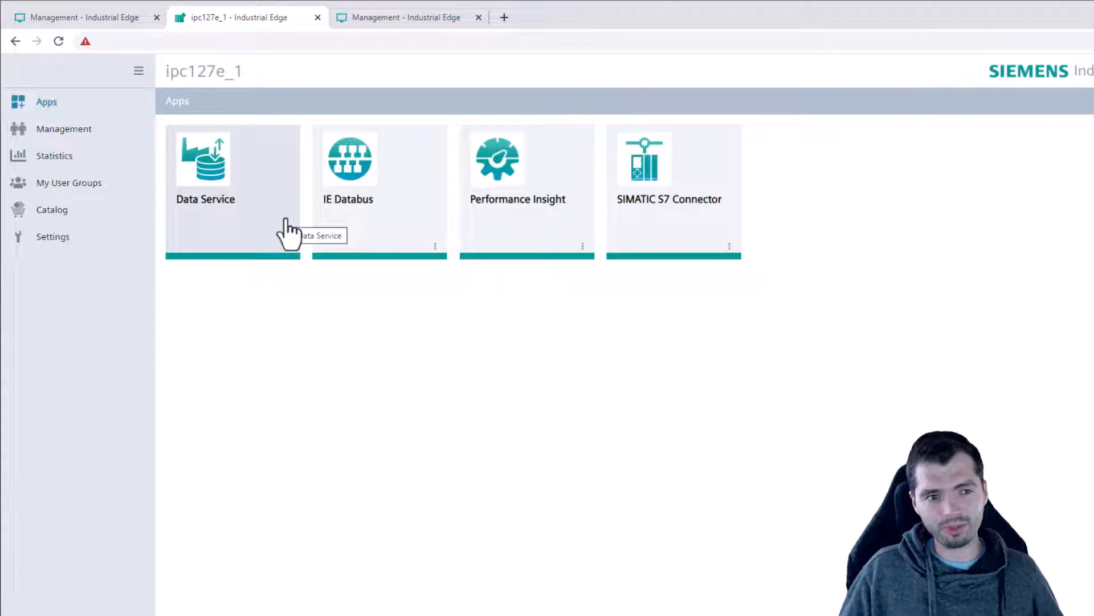
left_click(186, 183)
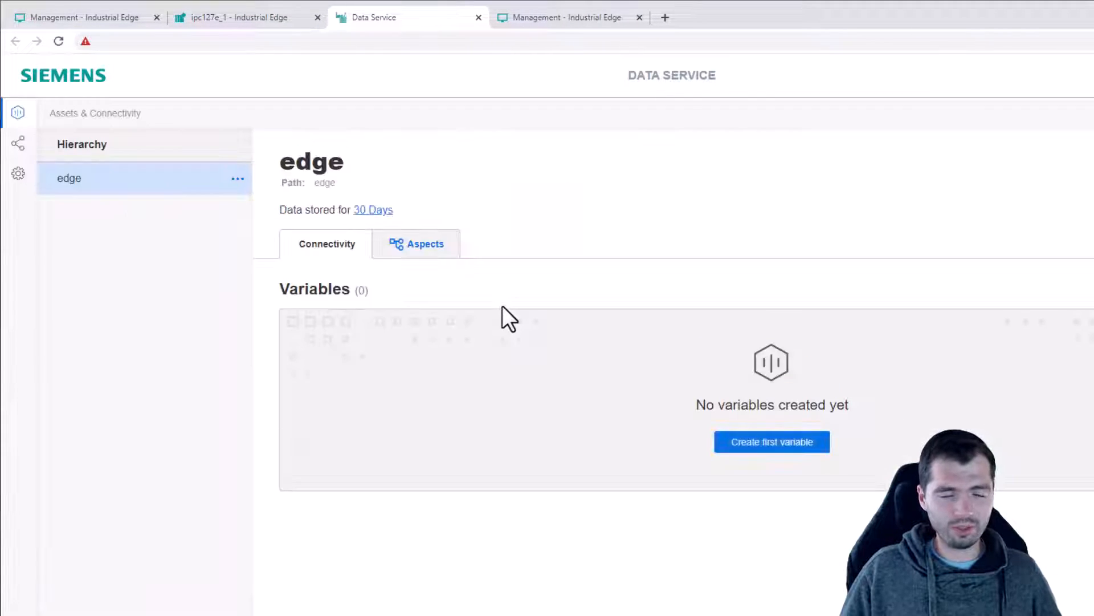
left_click(15, 145)
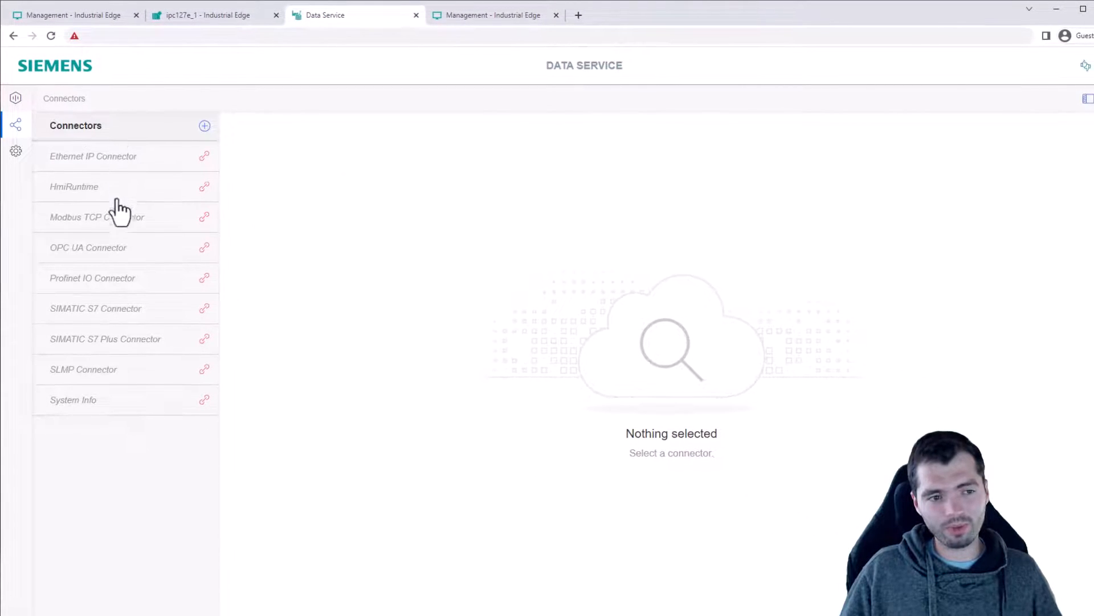
left_click(150, 338)
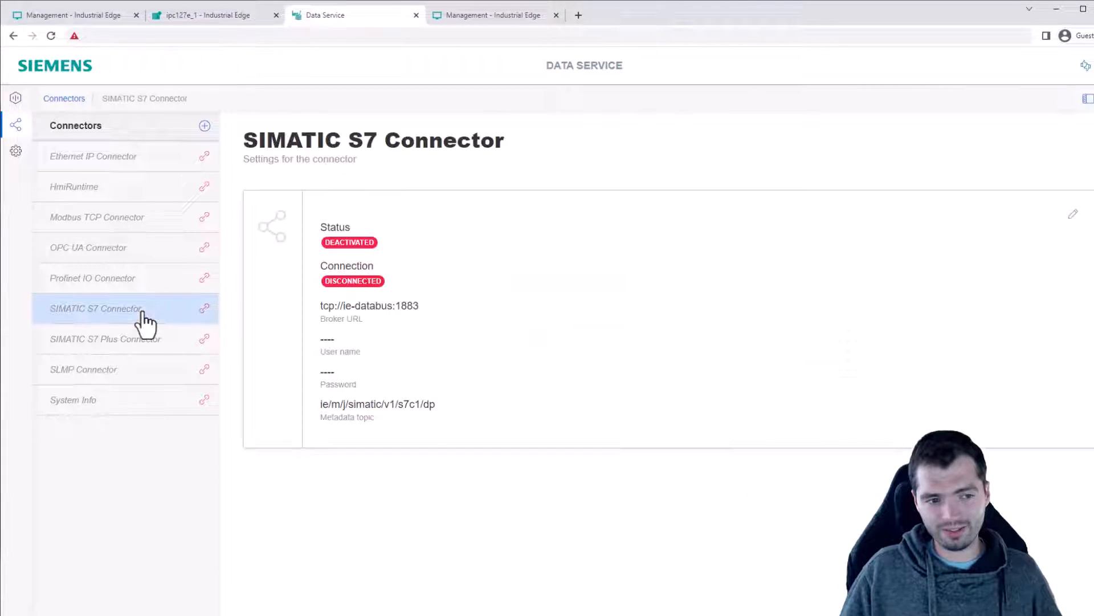
Set the connector to active with the databus user name and password, and save.
left_click(1080, 216)
left_click(335, 398)
left_click(385, 276)
type("edge")
left_click(389, 317)
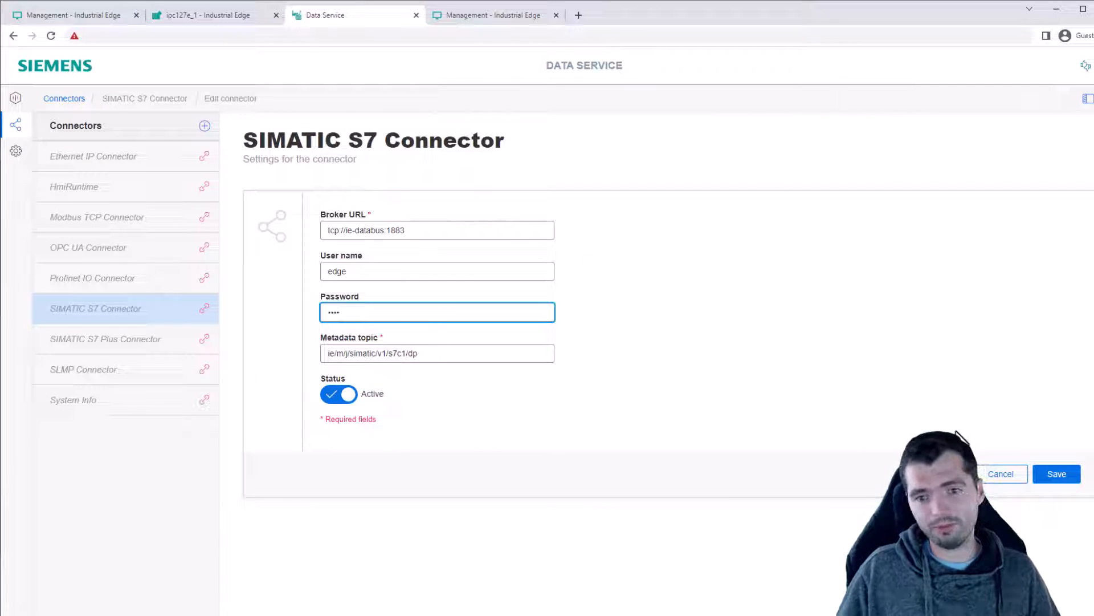
left_click(1056, 475)
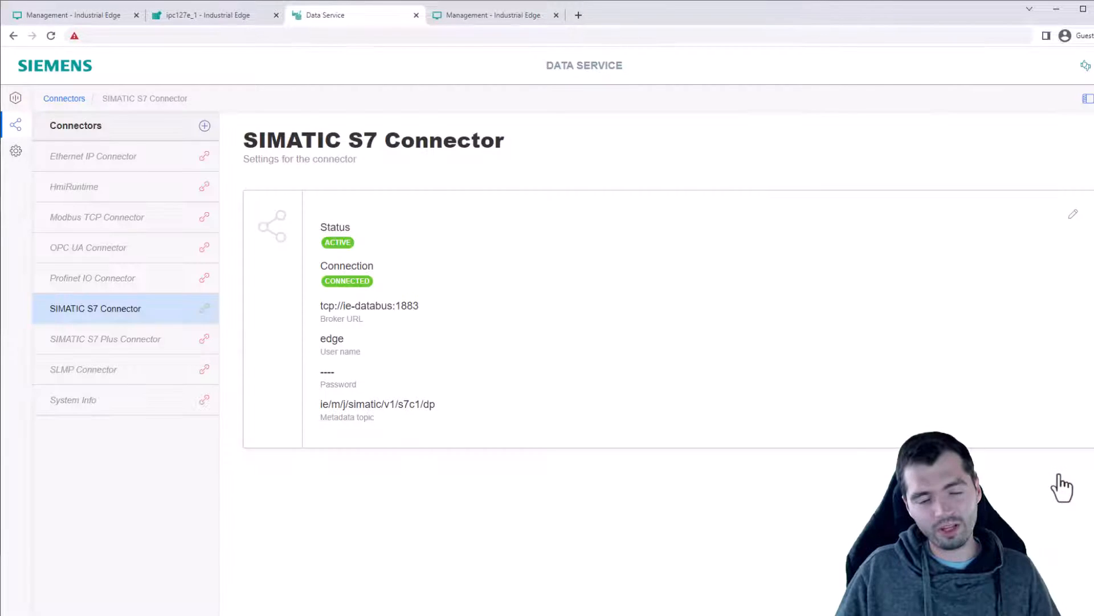
Highlight the ACTIVE and CONNECTED status and the user name to verify the connection.
double_click(325, 244)
double_click(344, 282)
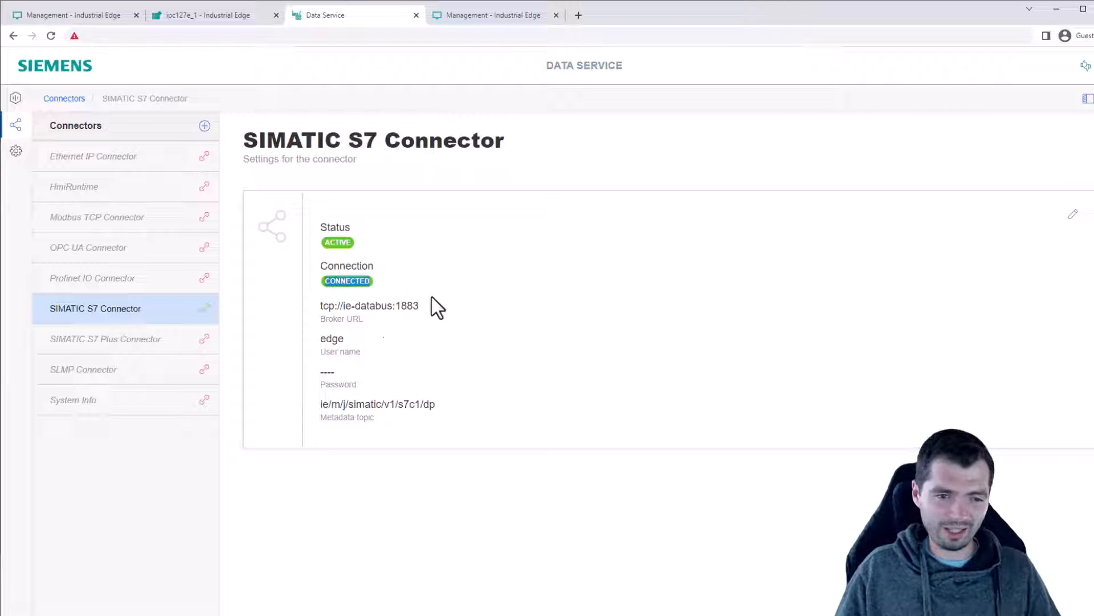
double_click(334, 339)
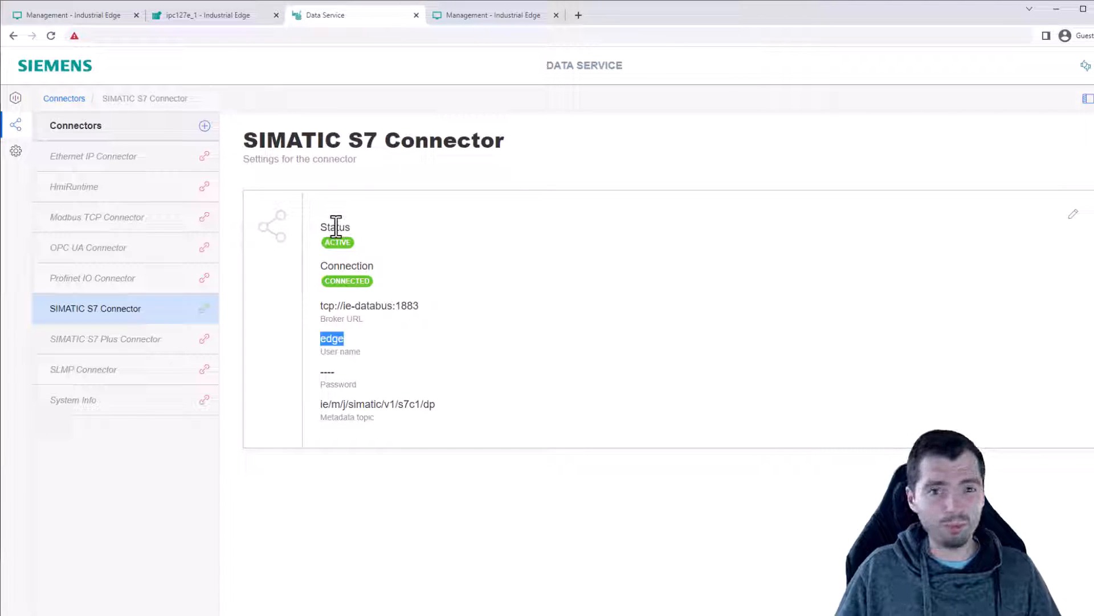
Try adding actLevel, actPressure and actTemperature from SIMATIC S7 Connector as multiple variables, then close.
left_click(16, 99)
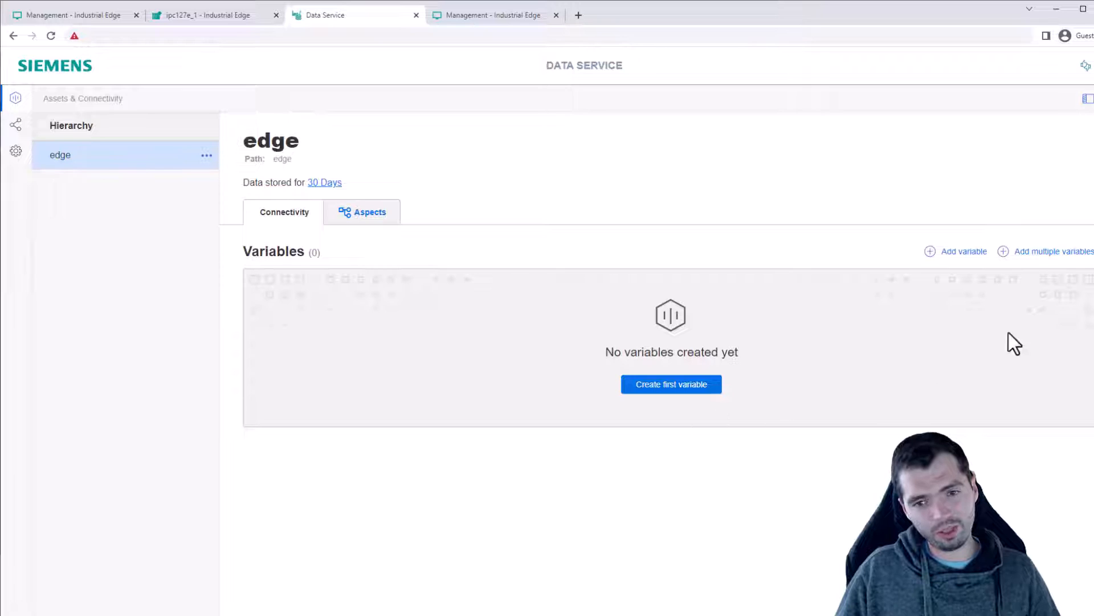
left_click(669, 385)
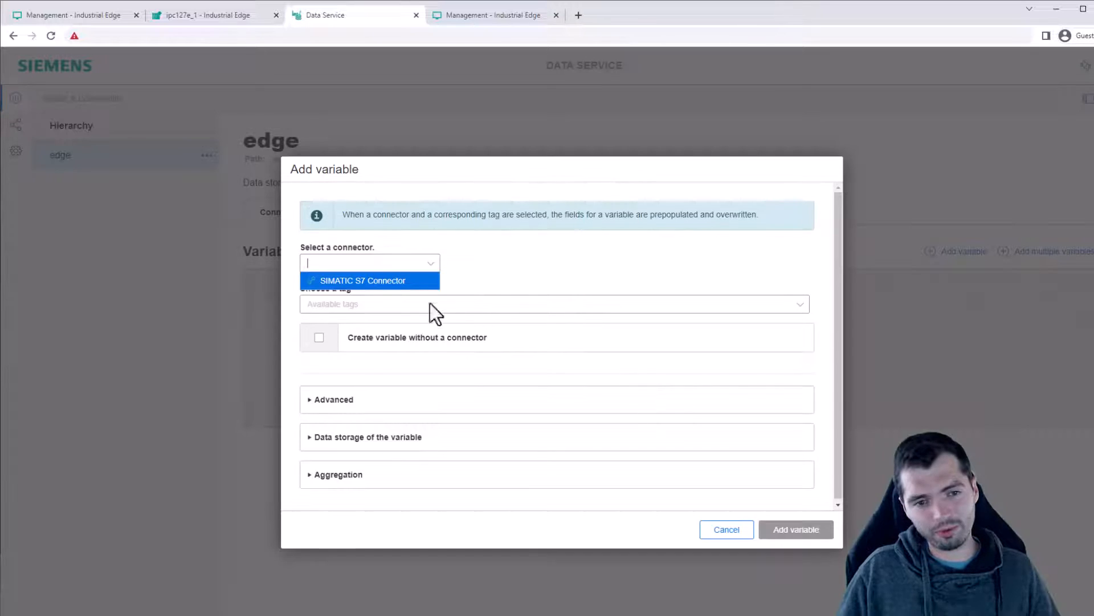
left_click(739, 533)
left_click(1053, 252)
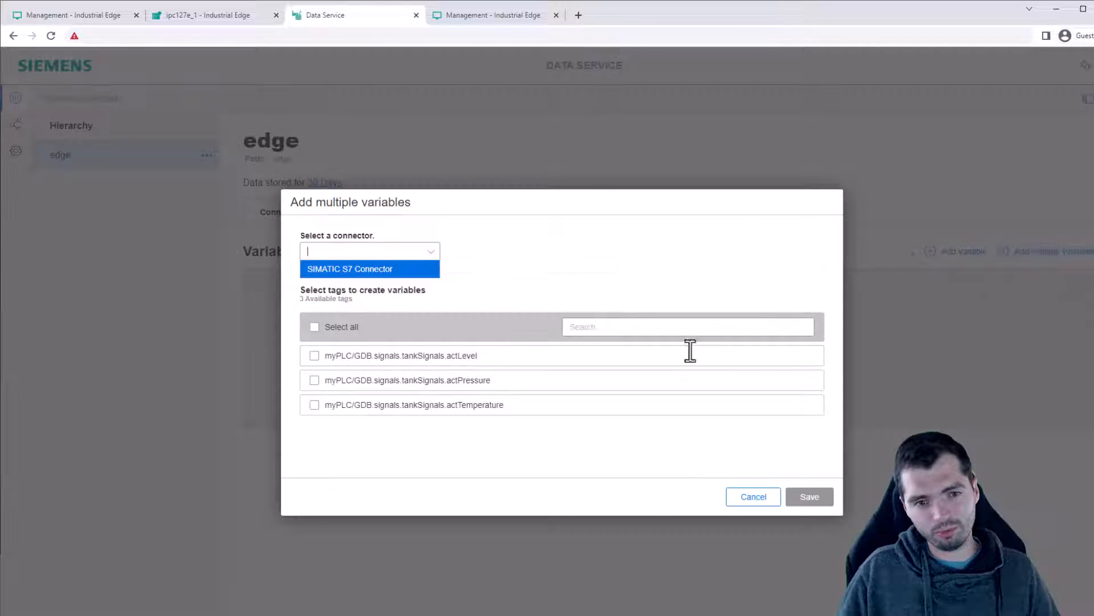
left_click(372, 269)
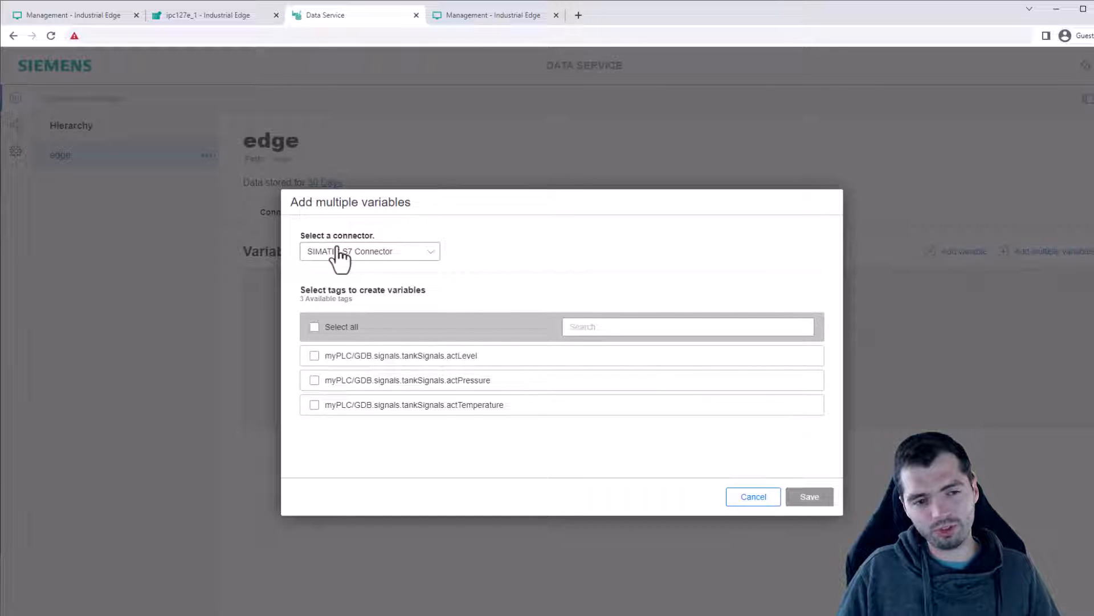
left_click(315, 355)
left_click(314, 380)
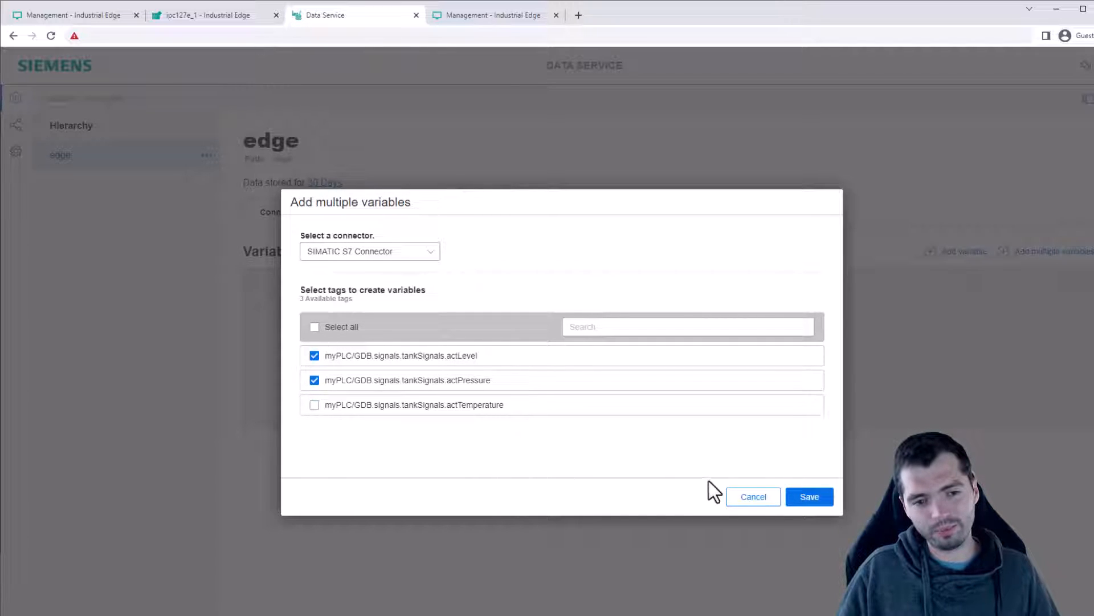
left_click(314, 404)
left_click(801, 499)
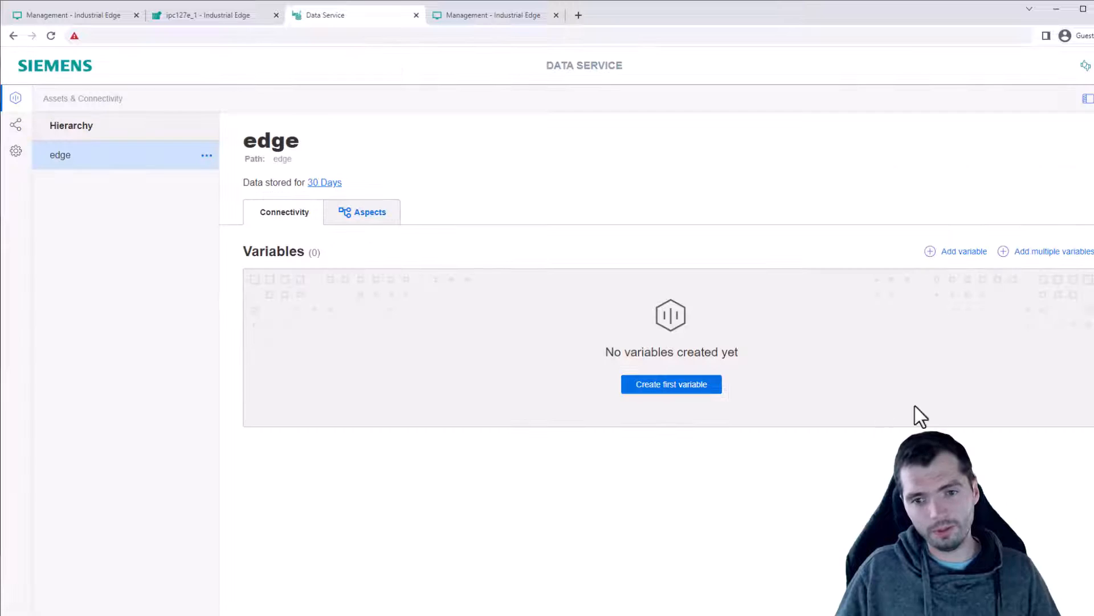
Start a single SIMATIC S7 Connector variable for actLevel and expand its storage and aggregation settings.
left_click(707, 395)
left_click(376, 279)
left_click(362, 305)
left_click(393, 319)
scroll(549, 267, "down", 1)
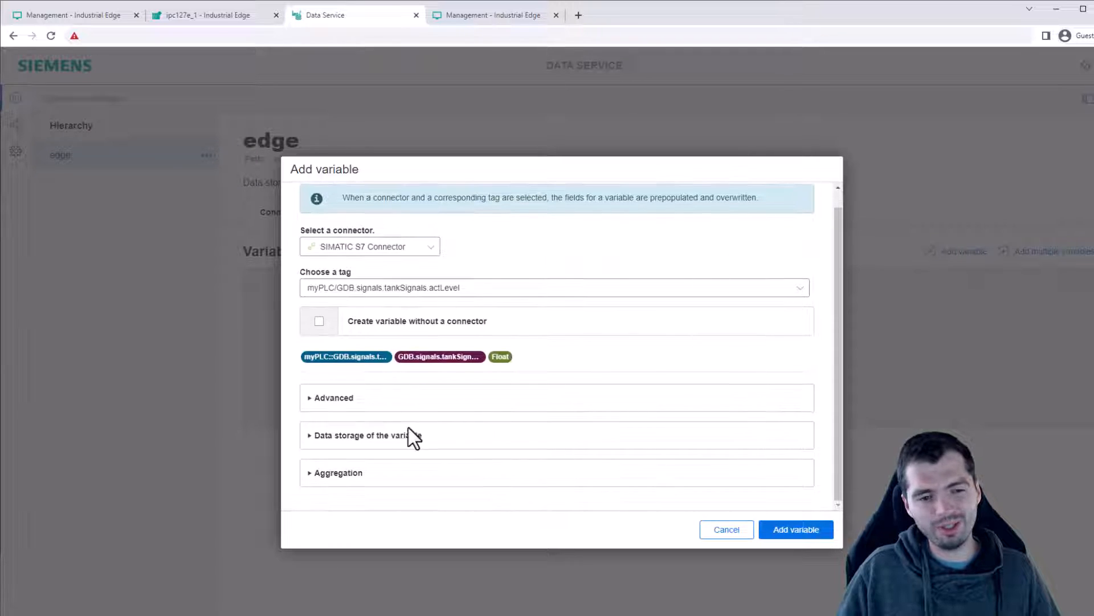
left_click(354, 399)
scroll(376, 446, "down", 4)
left_click(368, 439)
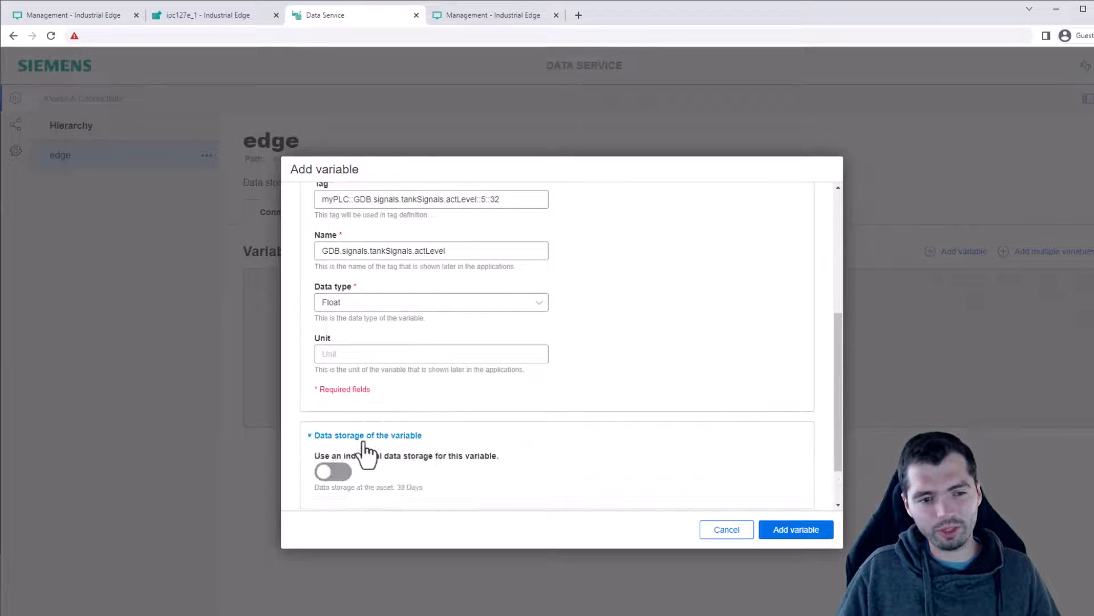
scroll(353, 478, "down", 1)
left_click(340, 472)
scroll(495, 425, "down", 1)
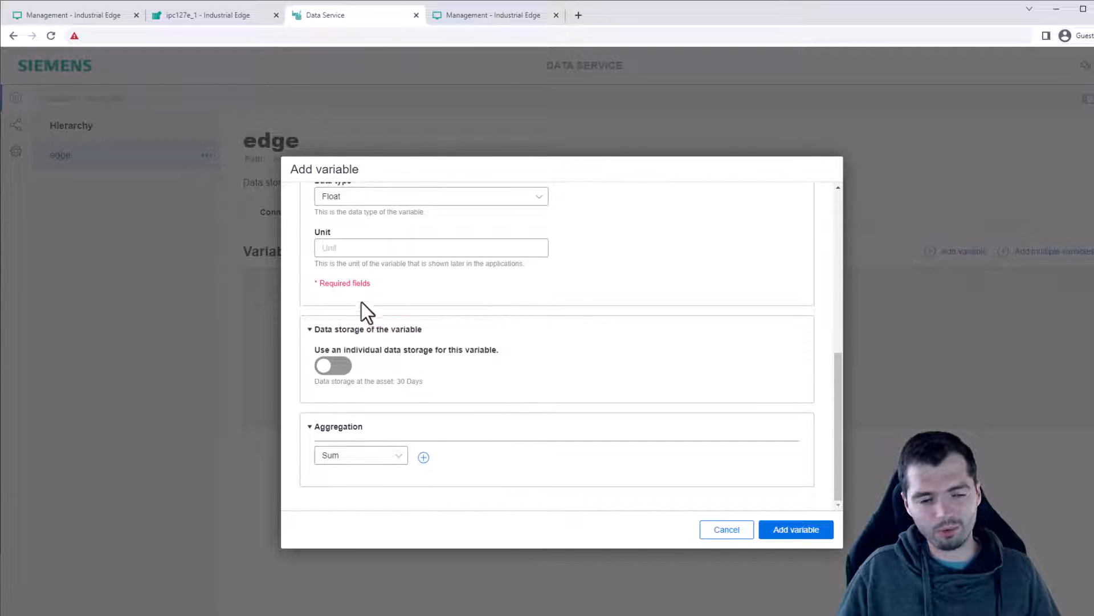
Try an Average aggregation with a 1 Hour cycle, remove it, and create the actLevel variable.
left_click(365, 455)
left_click(364, 457)
left_click(360, 461)
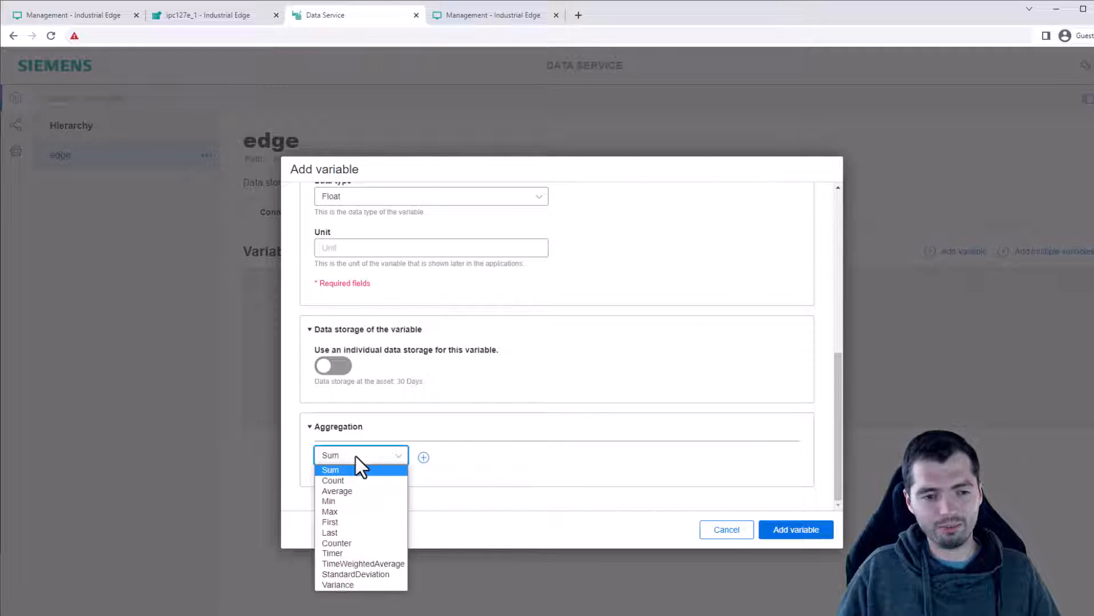
left_click(384, 491)
left_click(425, 457)
scroll(620, 436, "down", 2)
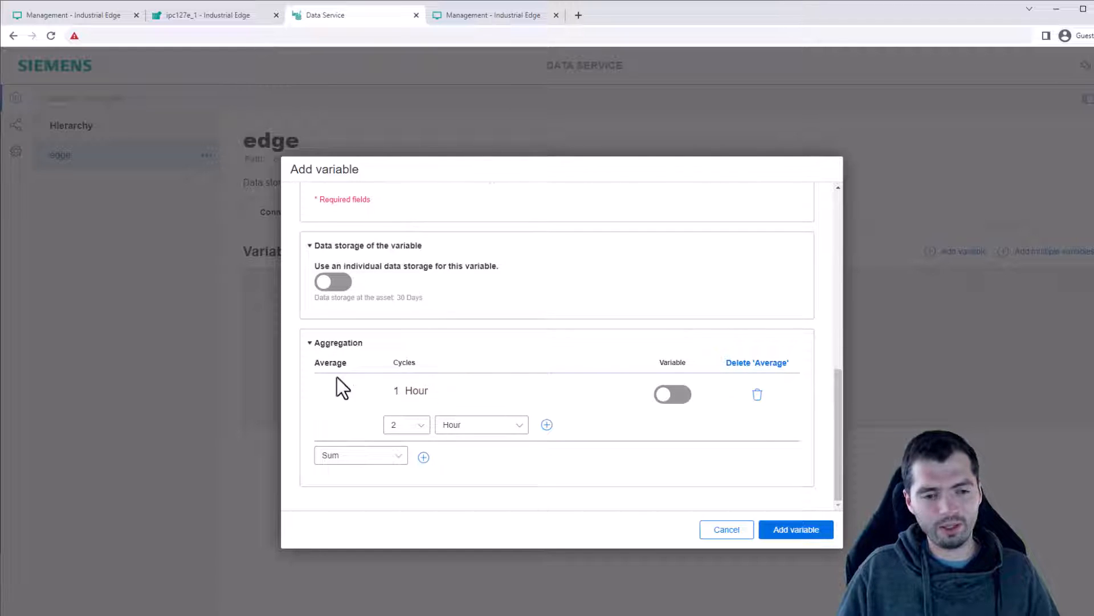
left_click(757, 395)
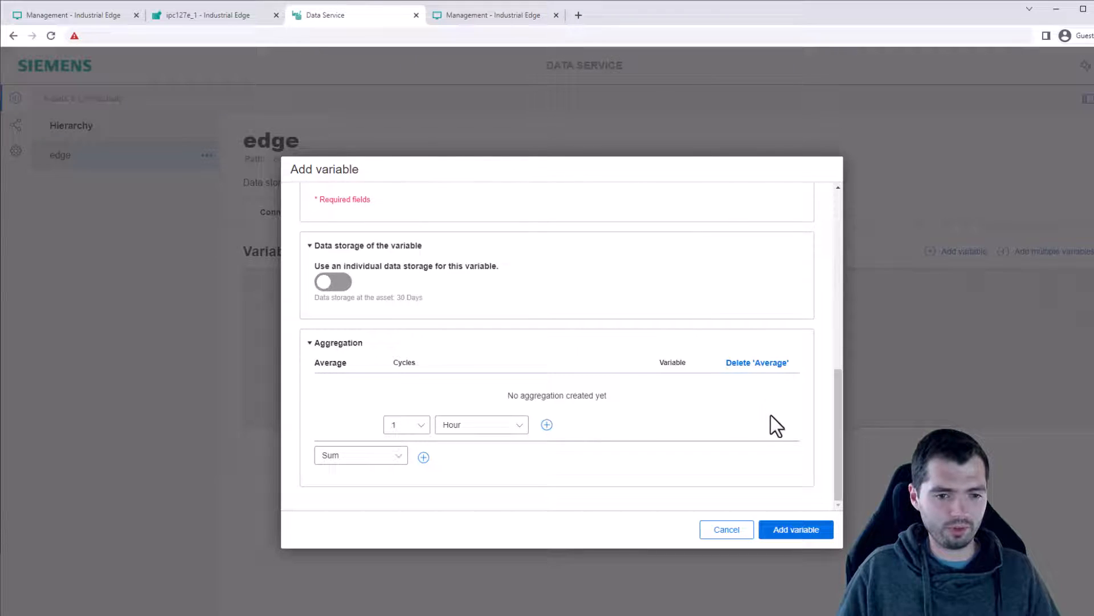
left_click(755, 365)
scroll(576, 433, "up", 6)
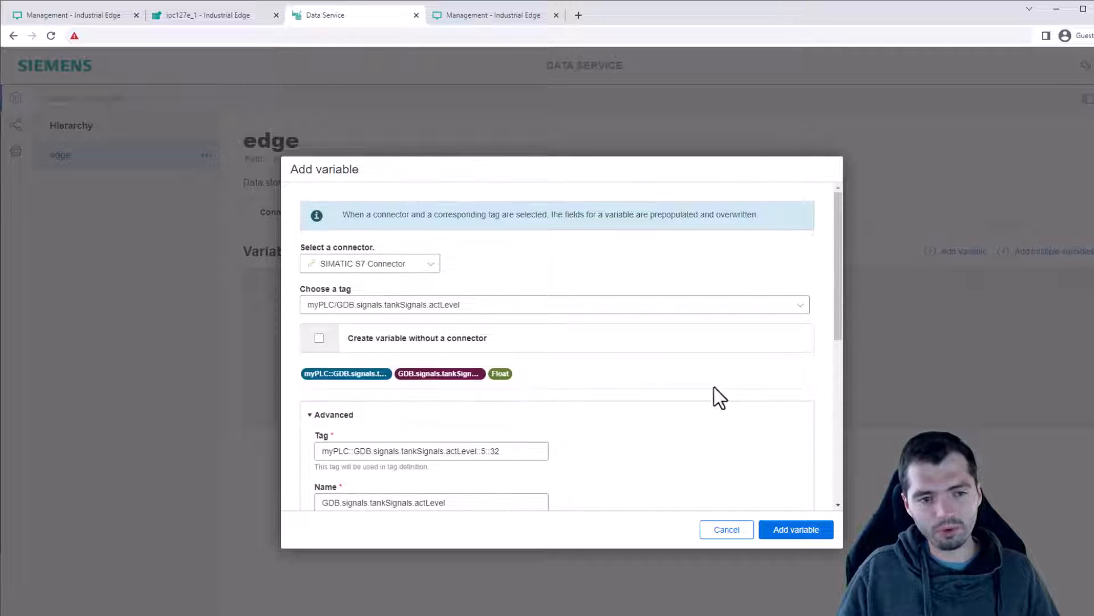
left_click(795, 529)
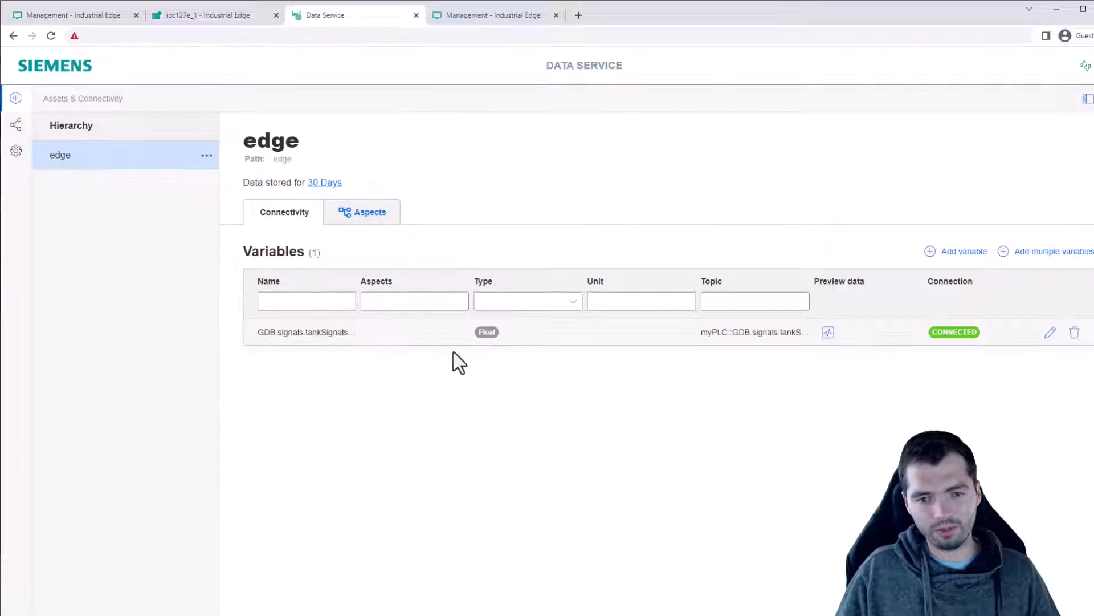
Create actPressure and actTemperature variables from the chosen tags and acknowledge them.
left_click(1038, 252)
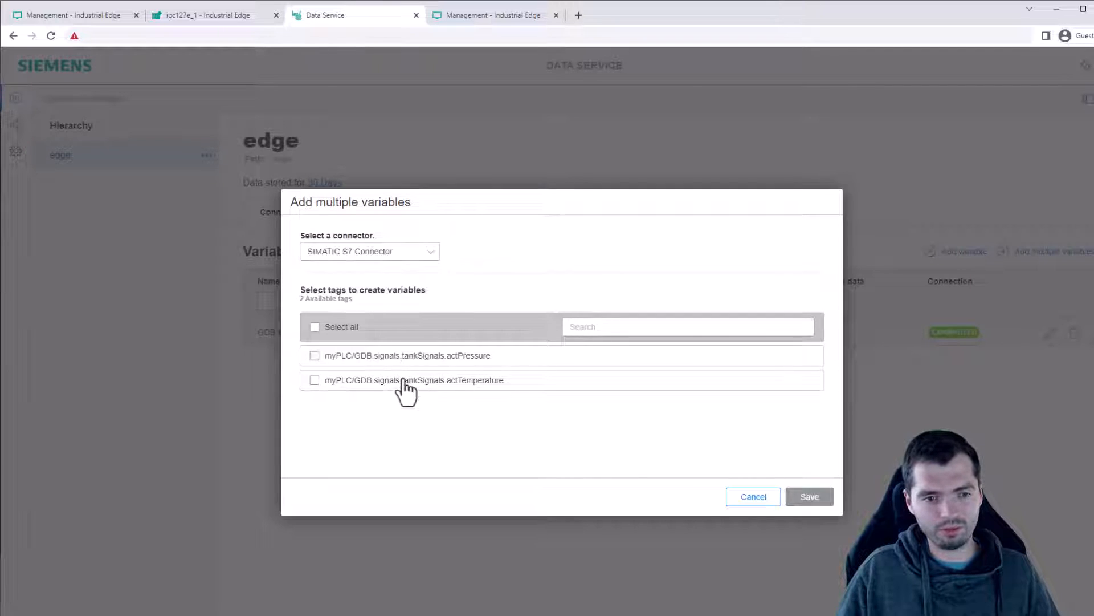
left_click(808, 499)
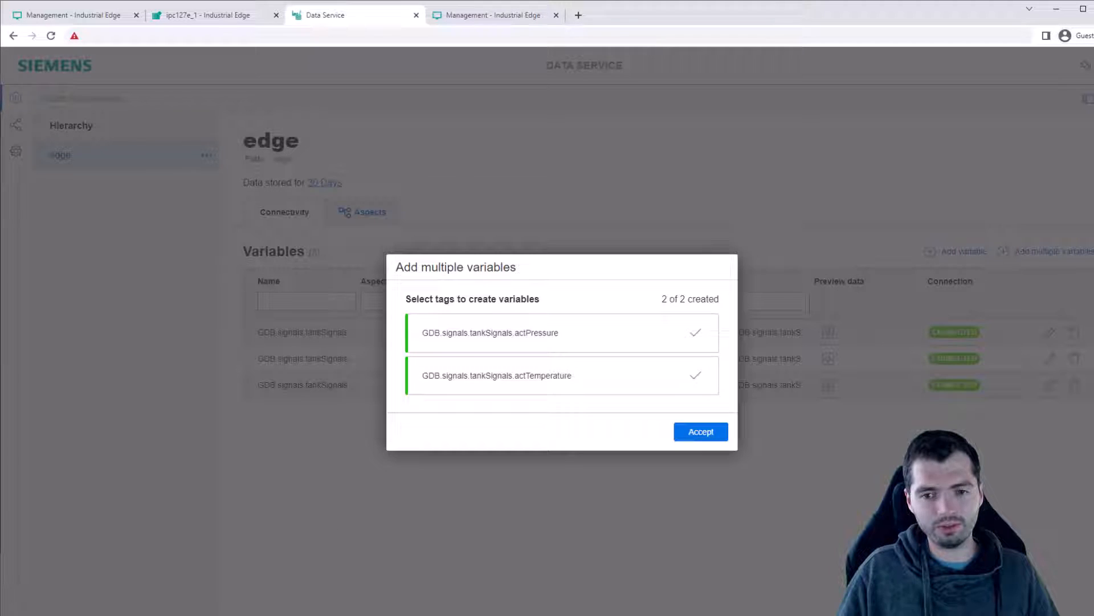
left_click(722, 435)
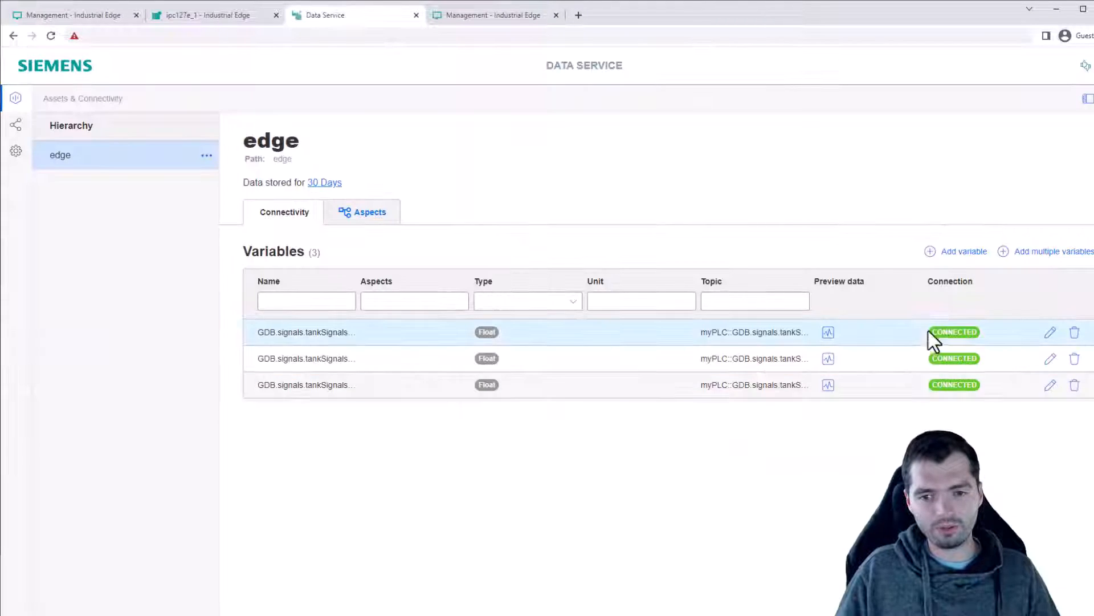
left_click(828, 334)
Show the last-hour preview chart of the stored GDB.signals.tankSignals.actLevel values.
left_click(450, 336)
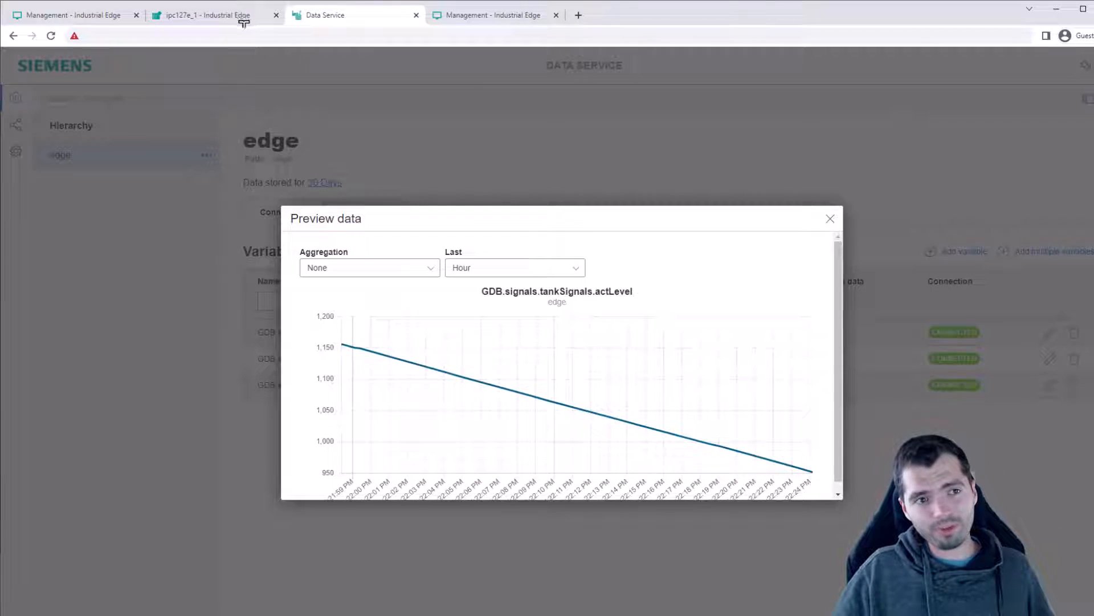
Launch Performance Insight on the edge device, create dashboard 'myDashboard' and start its first widget.
left_click(228, 18)
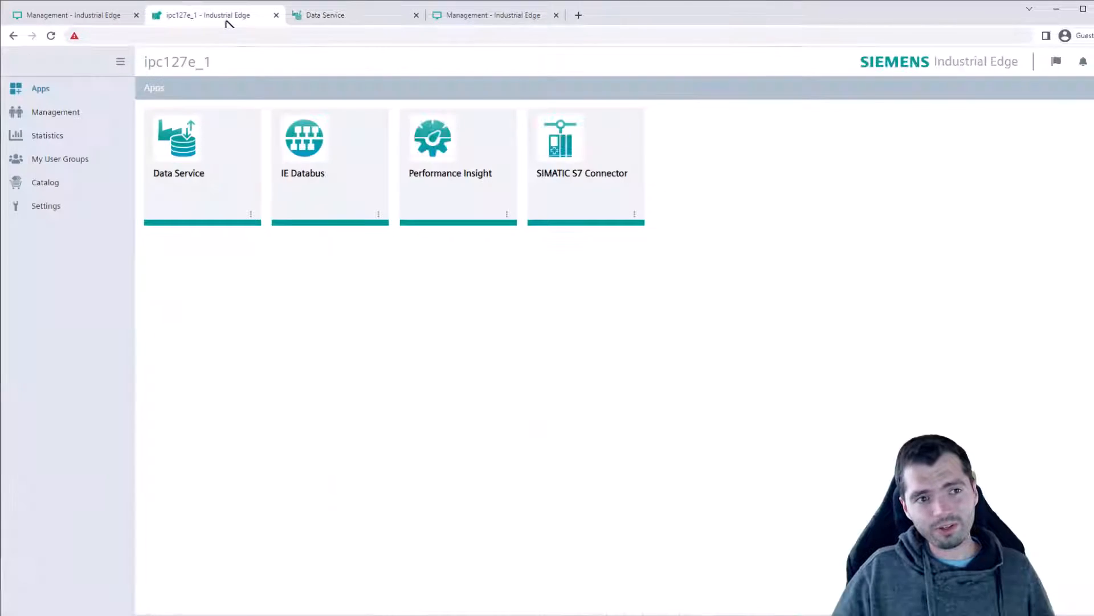
left_click(472, 157)
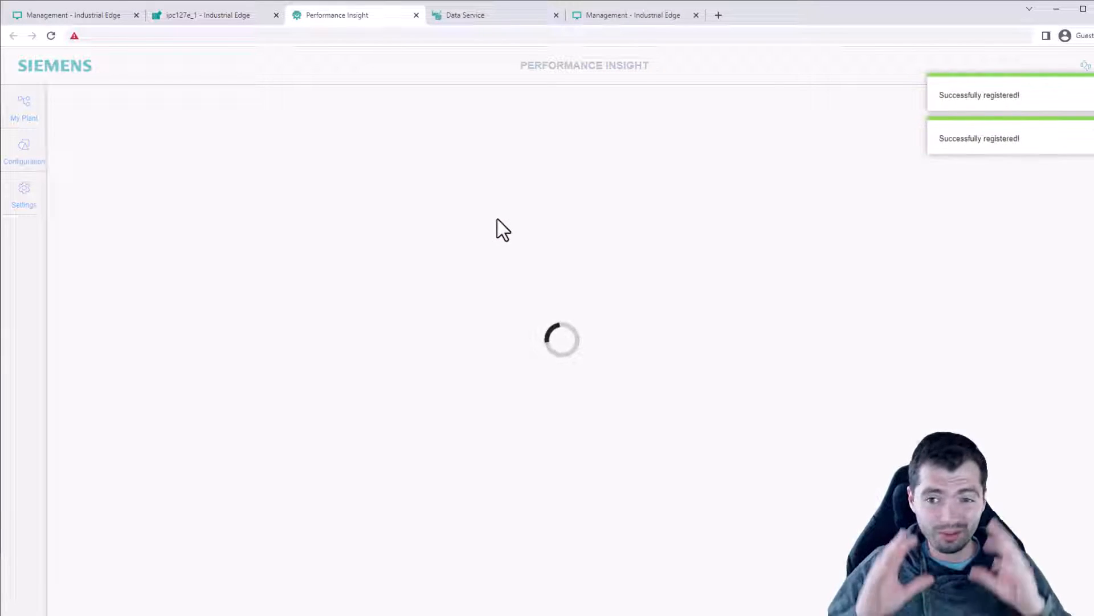
left_click(695, 435)
left_click(205, 180)
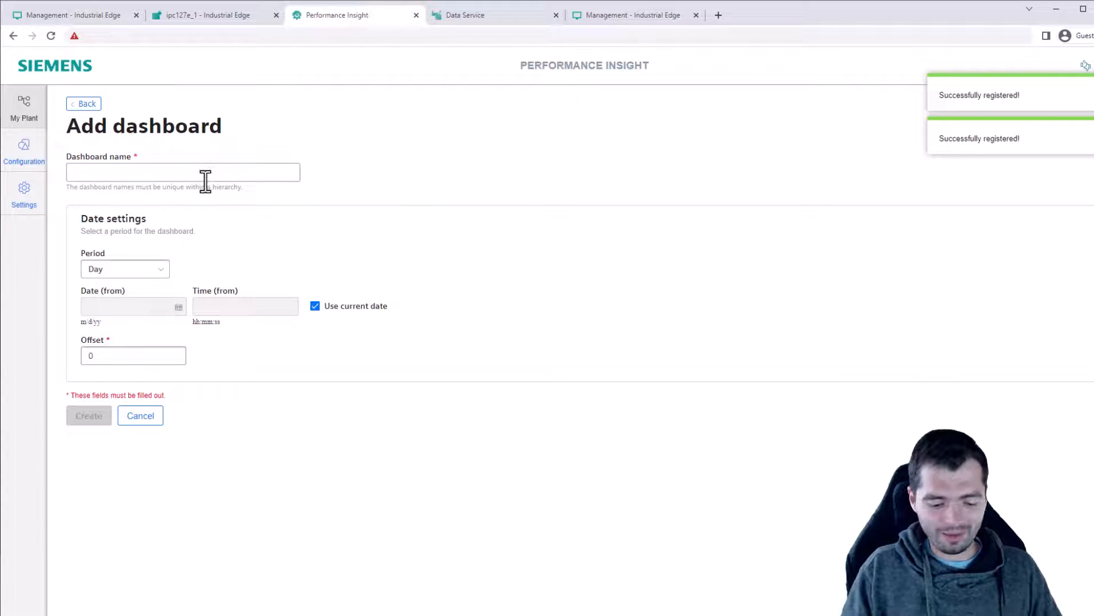
type("myDashboard")
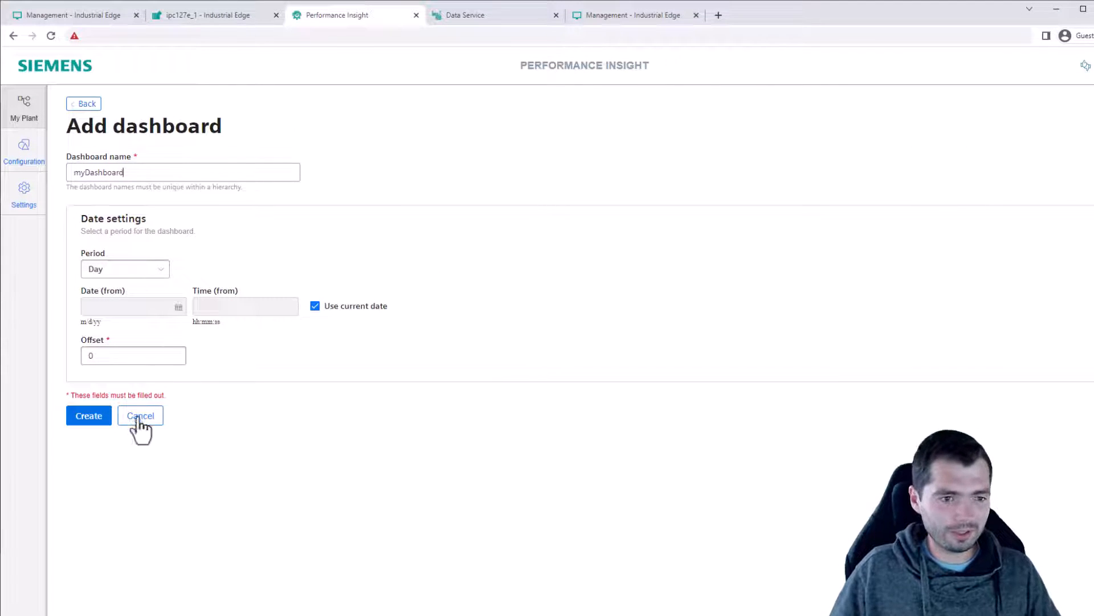
left_click(91, 419)
left_click(663, 443)
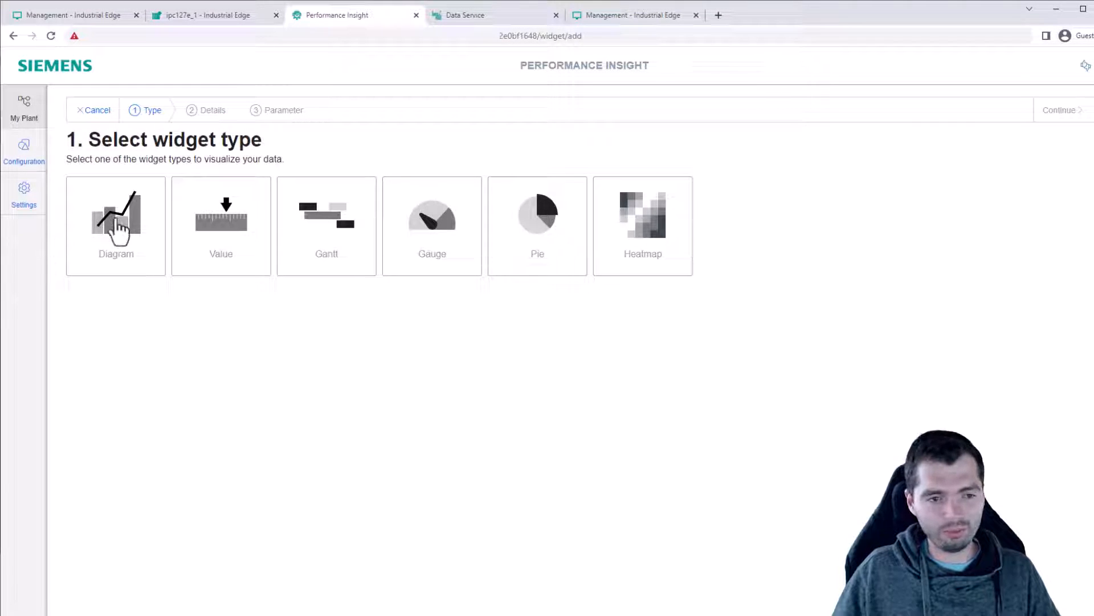
Choose a Gauge widget named myGauge with the calculation period unit set to Minute(s).
left_click(429, 234)
left_click(1060, 110)
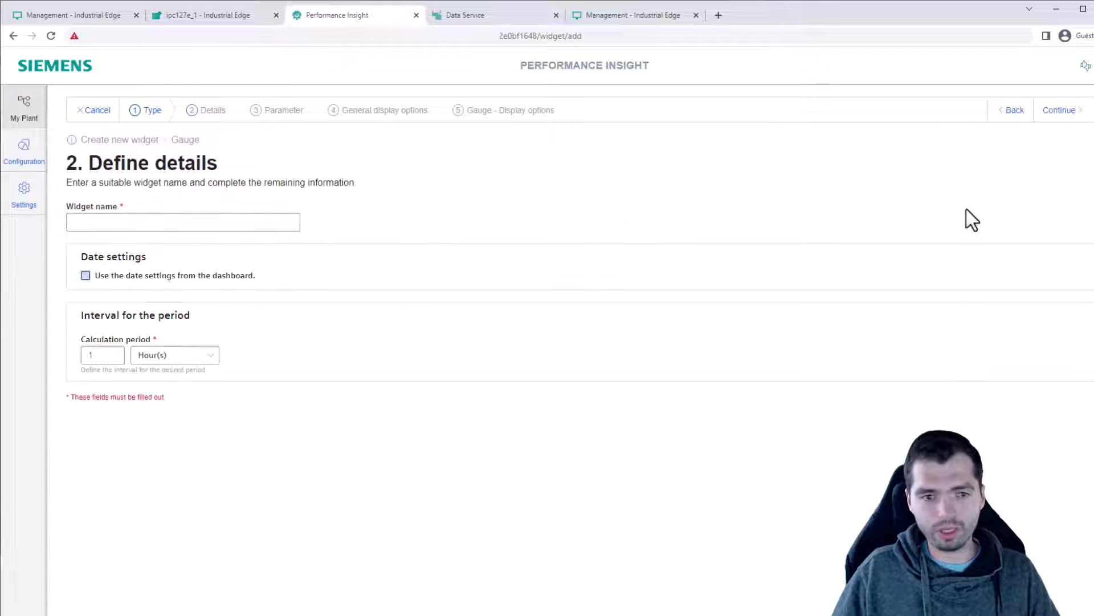
left_click(179, 216)
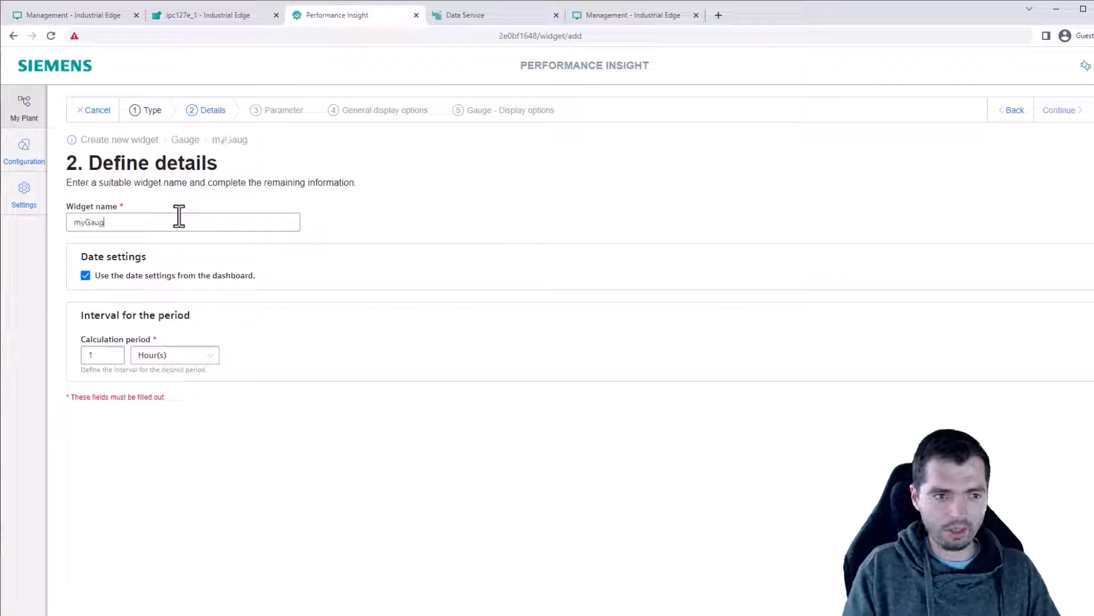
left_click(188, 359)
left_click(200, 377)
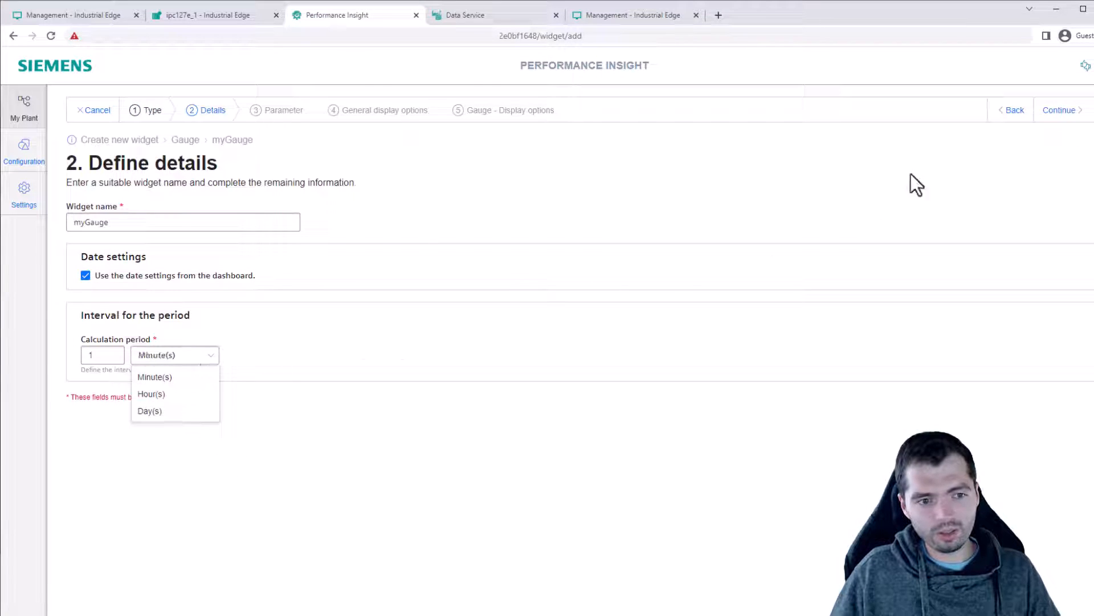
left_click(1059, 110)
Set actLevel as the gauge parameter, aggregated by its Last value.
left_click(597, 282)
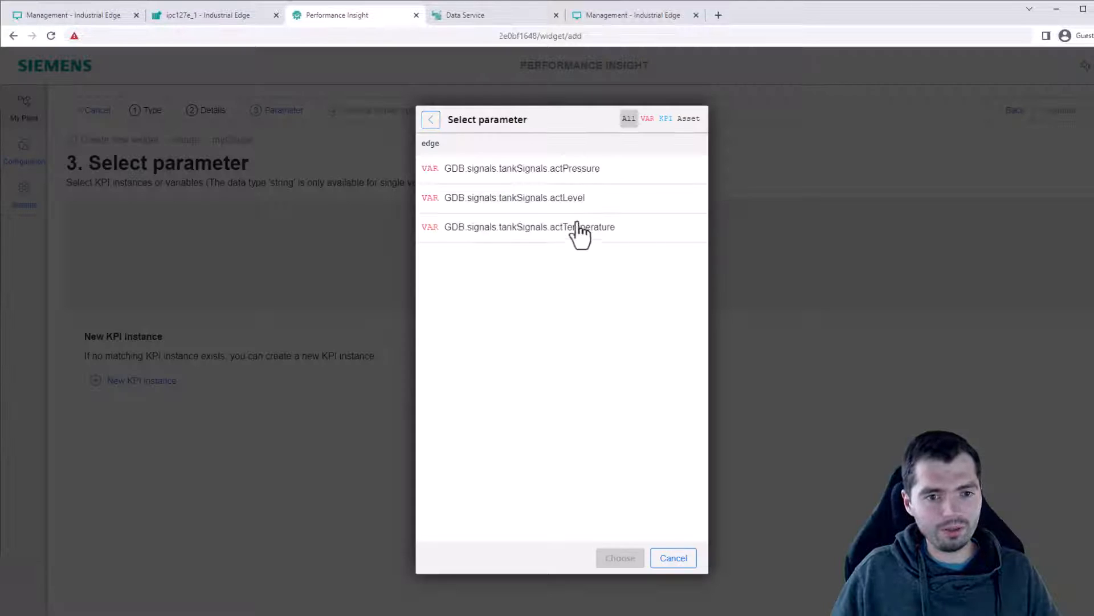
left_click(622, 204)
left_click(620, 557)
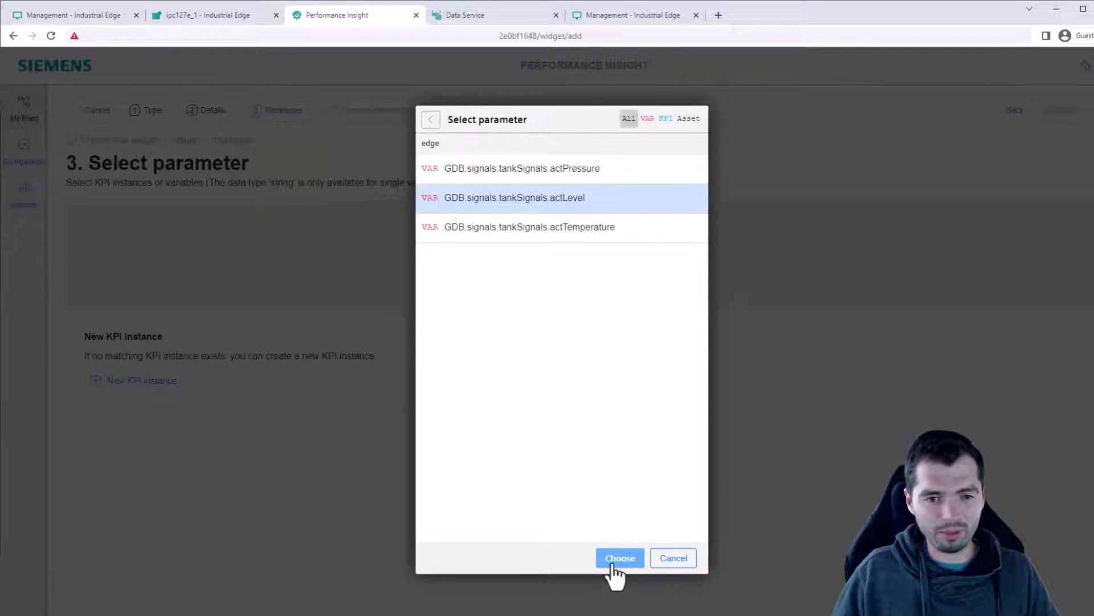
left_click(688, 226)
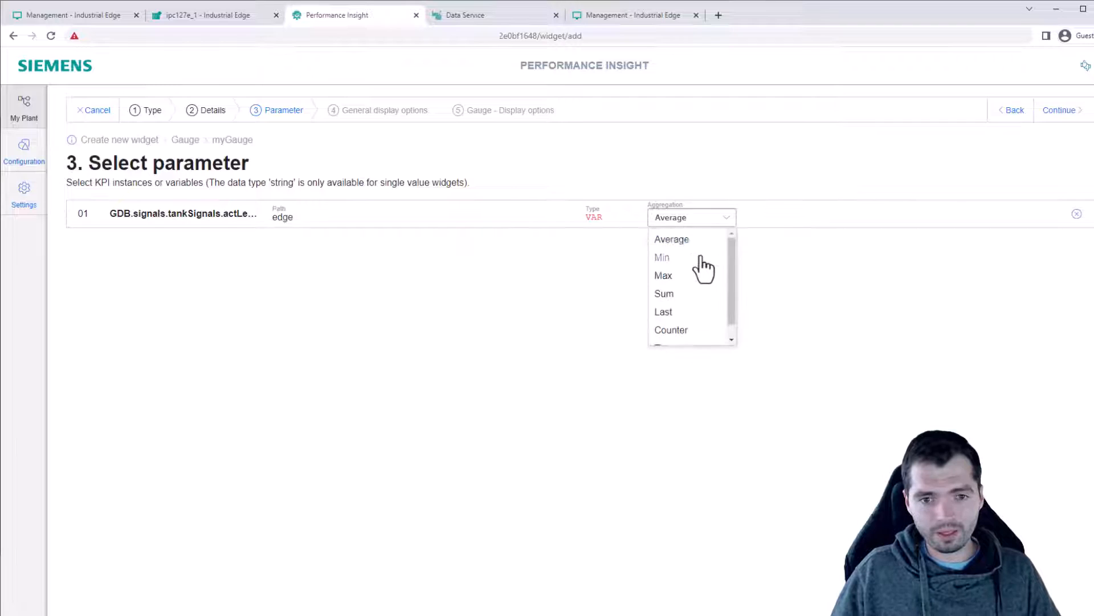
scroll(703, 265, "down", 1)
scroll(673, 286, "up", 1)
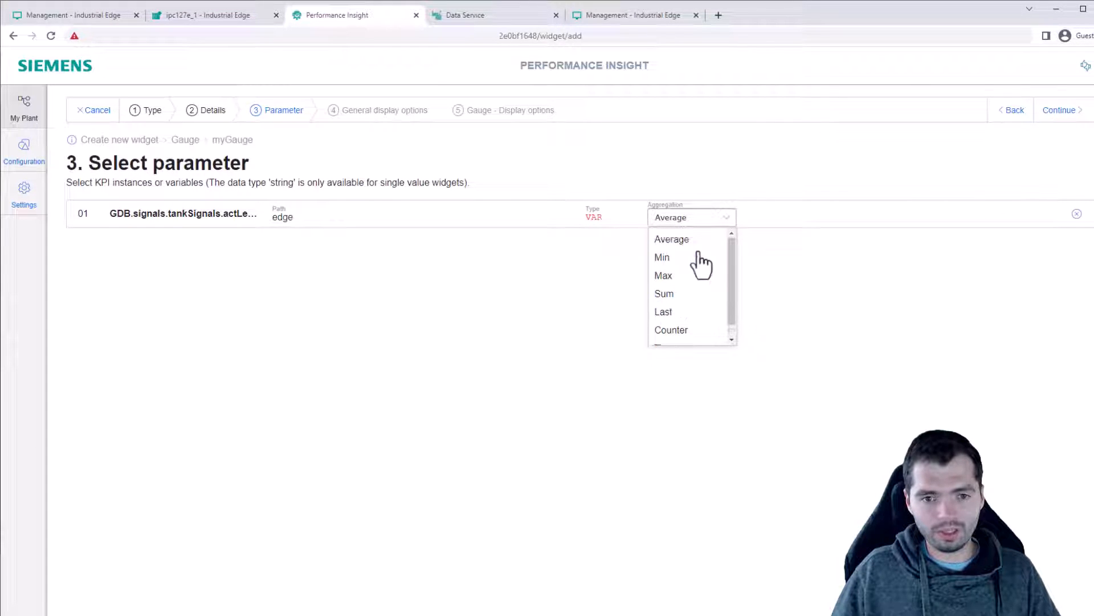
left_click(692, 311)
left_click(1059, 110)
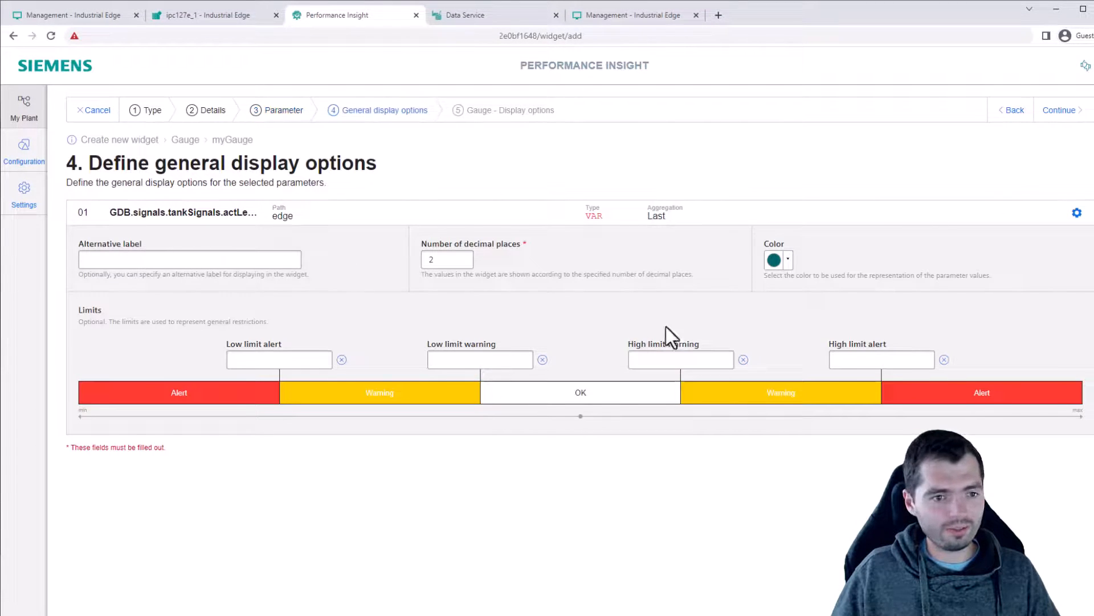
Set alert limits and gauge range to low 0 and high 4000, then finish the widget.
left_click(256, 359)
type("0")
left_click(907, 359)
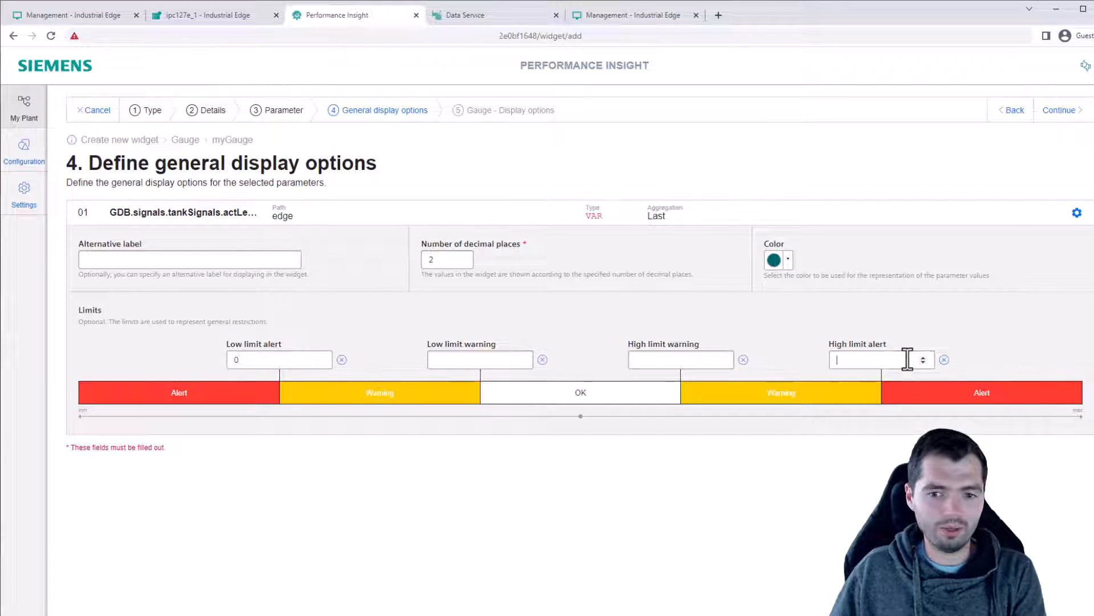
type("4000")
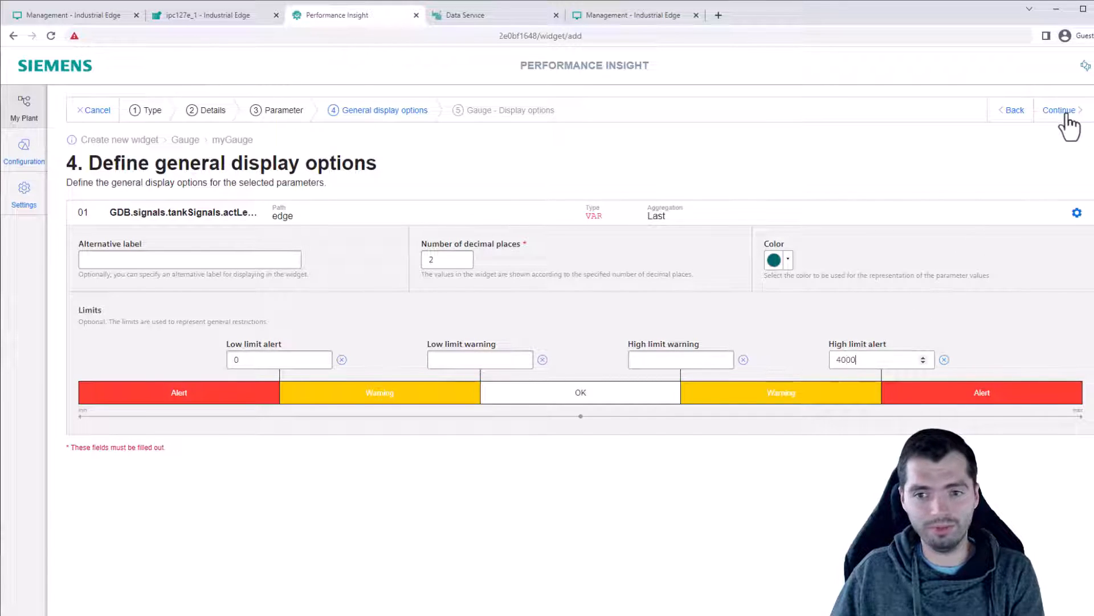
left_click(1059, 110)
left_click(137, 269)
type("0")
left_click(1020, 269)
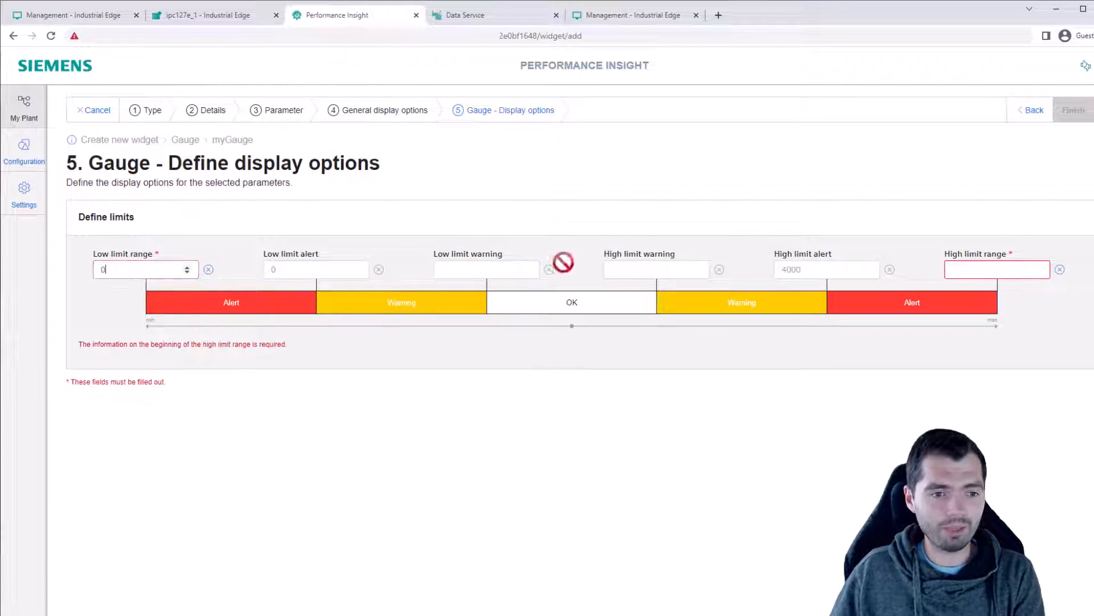
type("4000")
left_click(1072, 116)
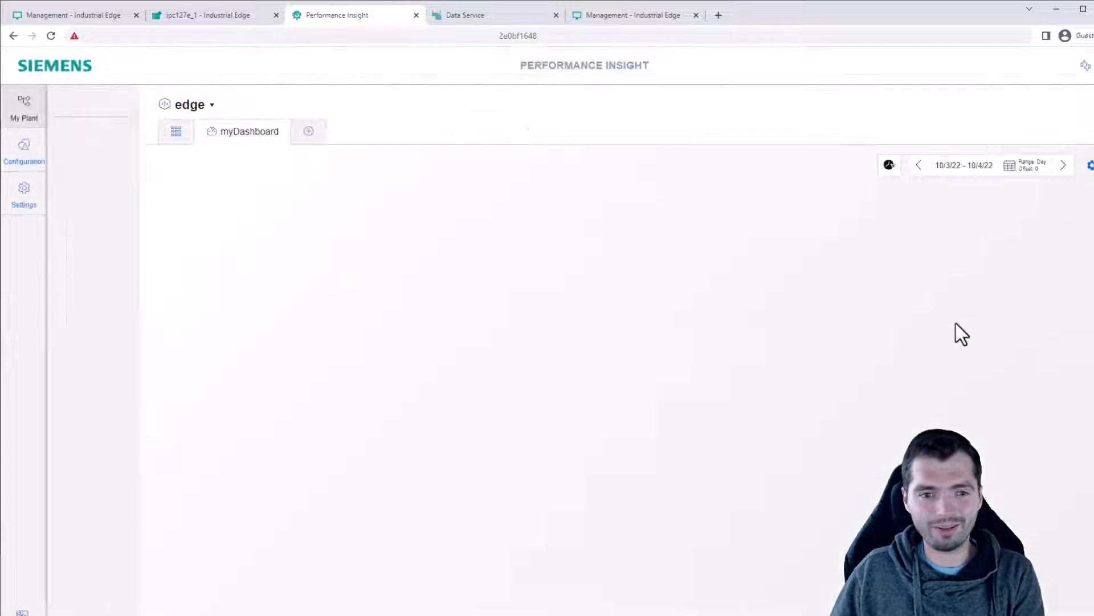
Resize the myGauge widget on myDashboard to a much larger size in edit mode.
left_click(1090, 165)
left_click_drag(391, 270, 560, 422)
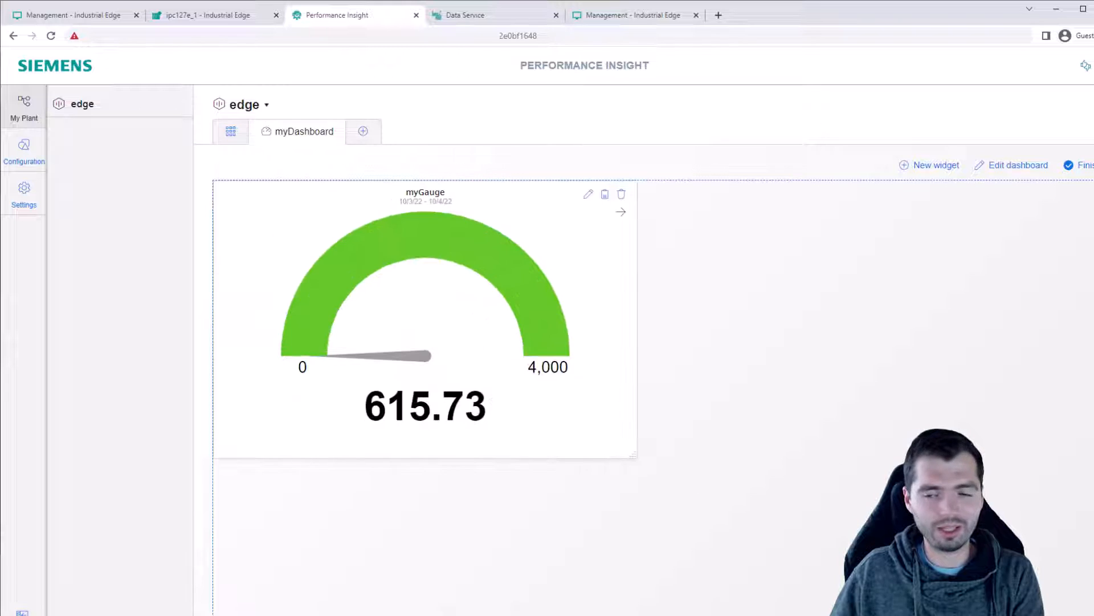
left_click(1079, 167)
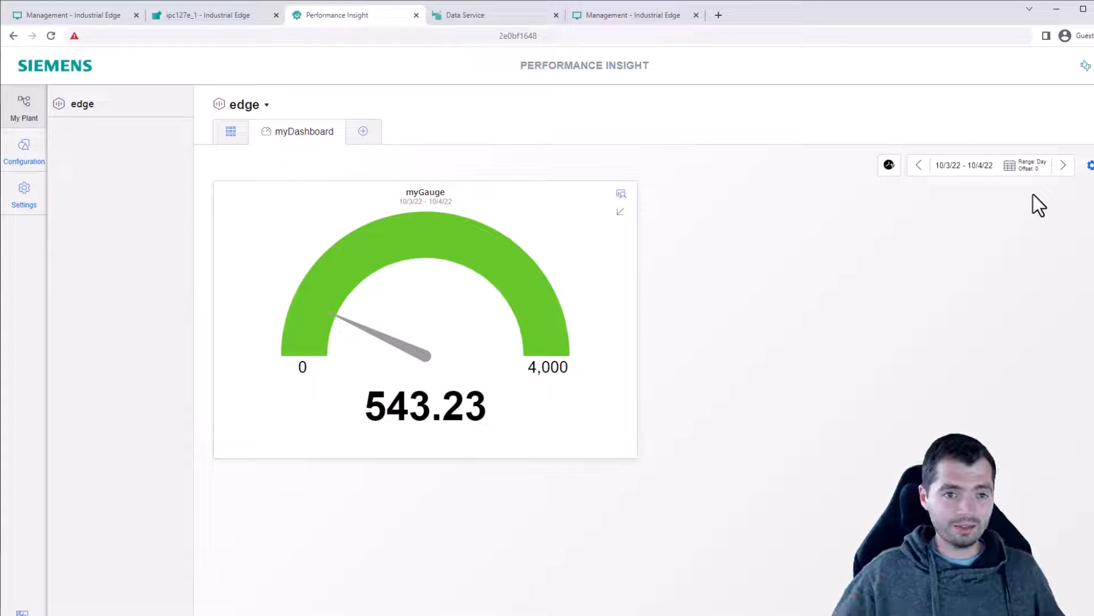
left_click(477, 17)
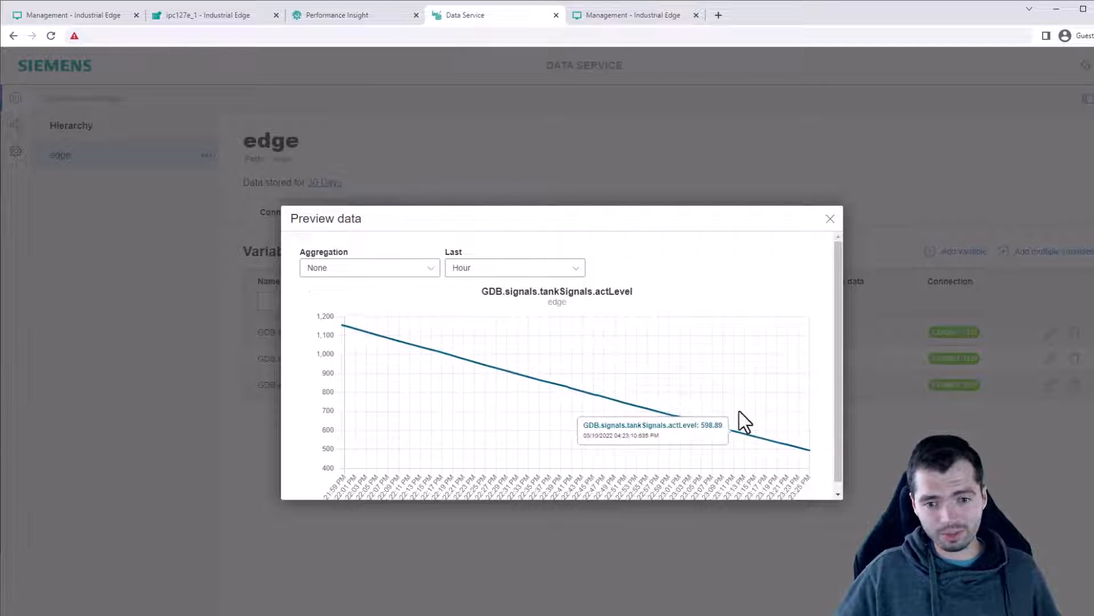
left_click(378, 273)
left_click(497, 272)
left_click(506, 307)
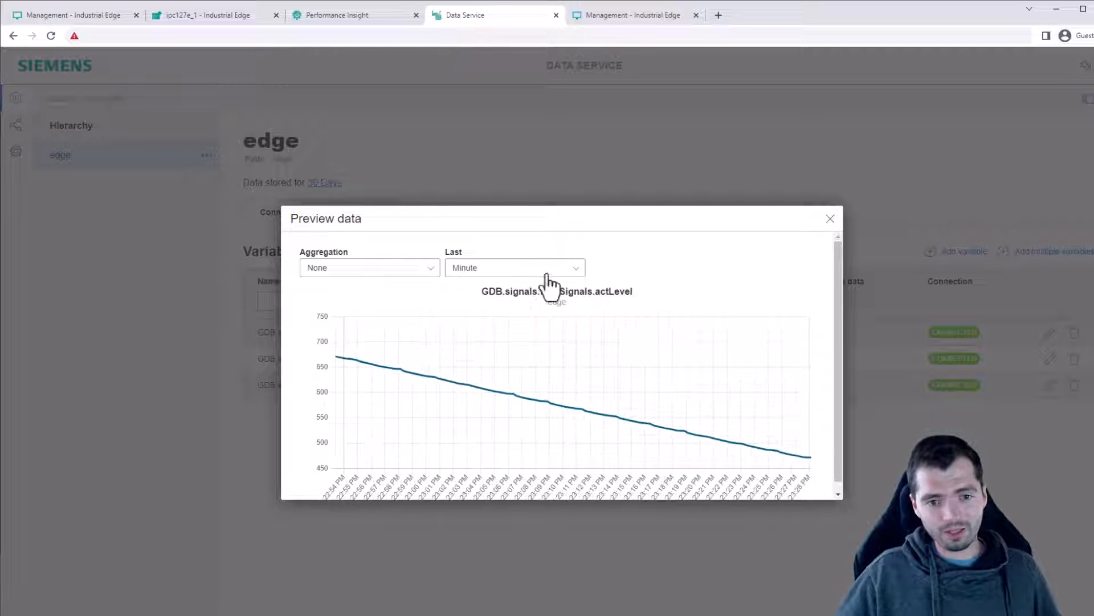
left_click(314, 21)
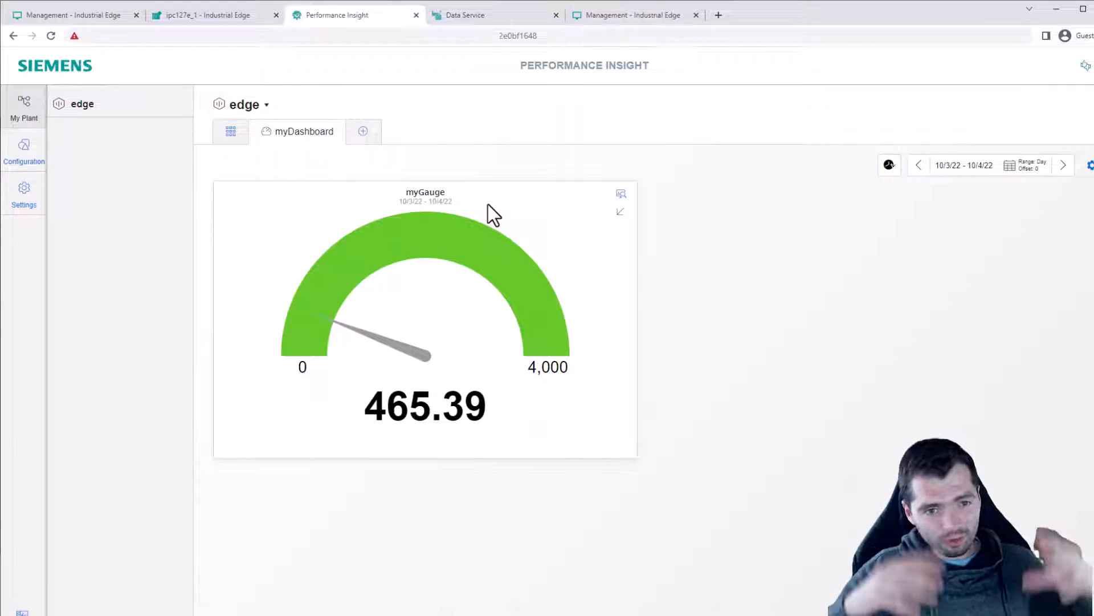
Open myGauge's detail history diagram limited to the last 3 hours.
left_click(623, 195)
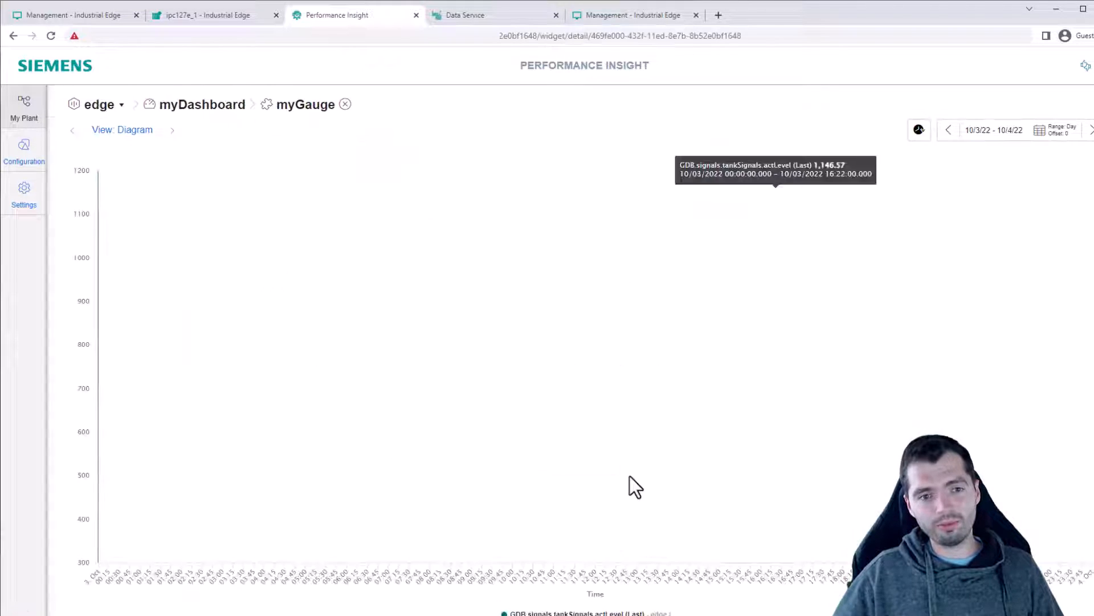
left_click(1063, 135)
scroll(1049, 262, "down", 1)
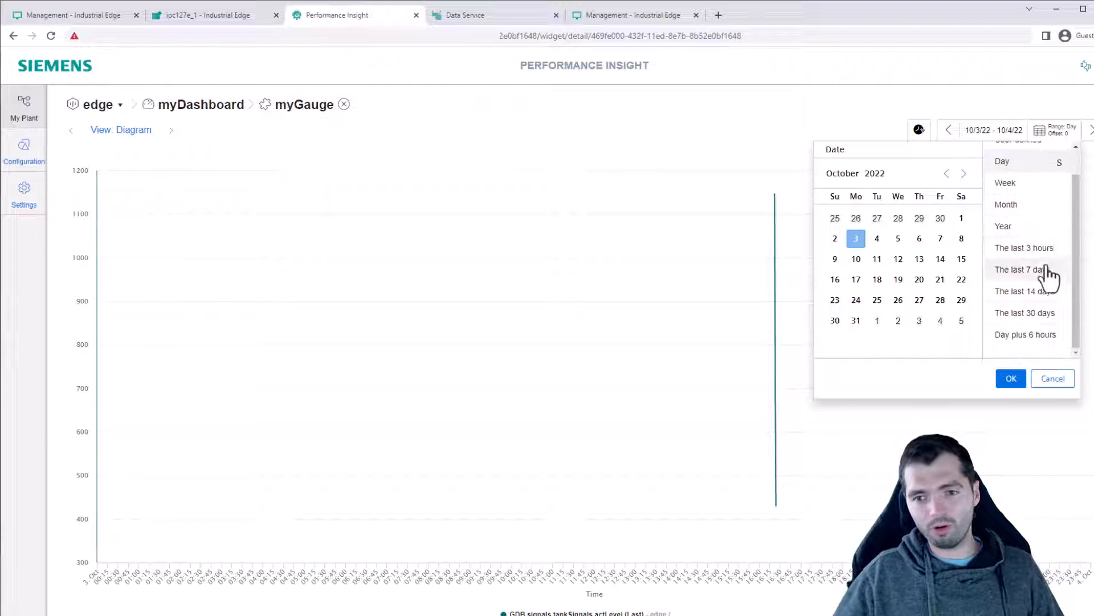
left_click(1008, 382)
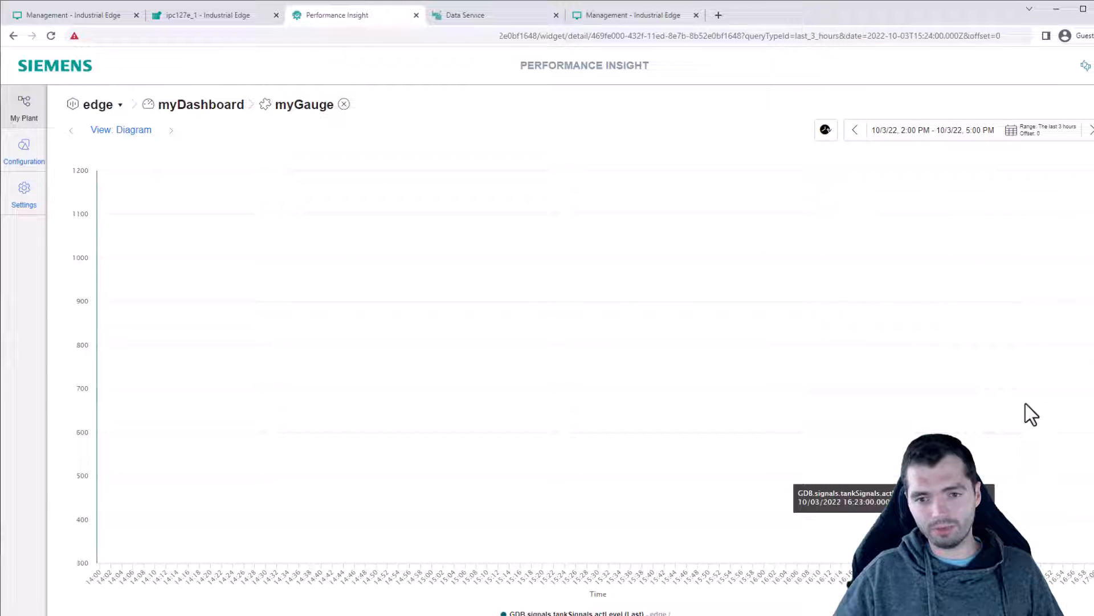
left_click(1045, 140)
left_click(798, 354)
Zoom the diagram in on the actLevel drop, roughly 16:18–16:27.
left_click_drag(792, 373, 1000, 361)
left_click_drag(379, 368, 791, 450)
left_click_drag(252, 376, 814, 552)
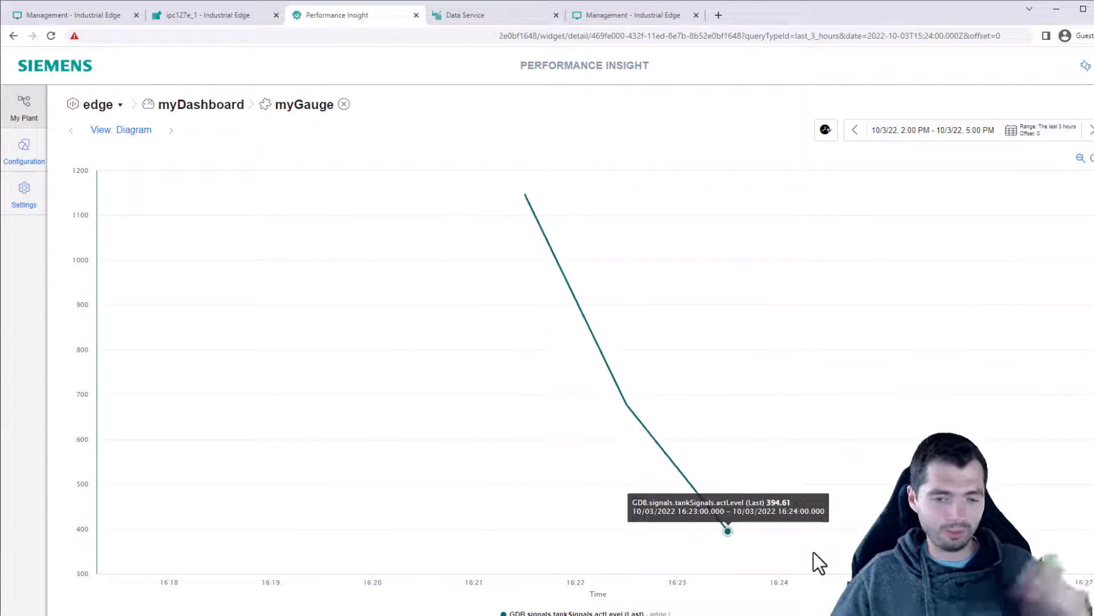